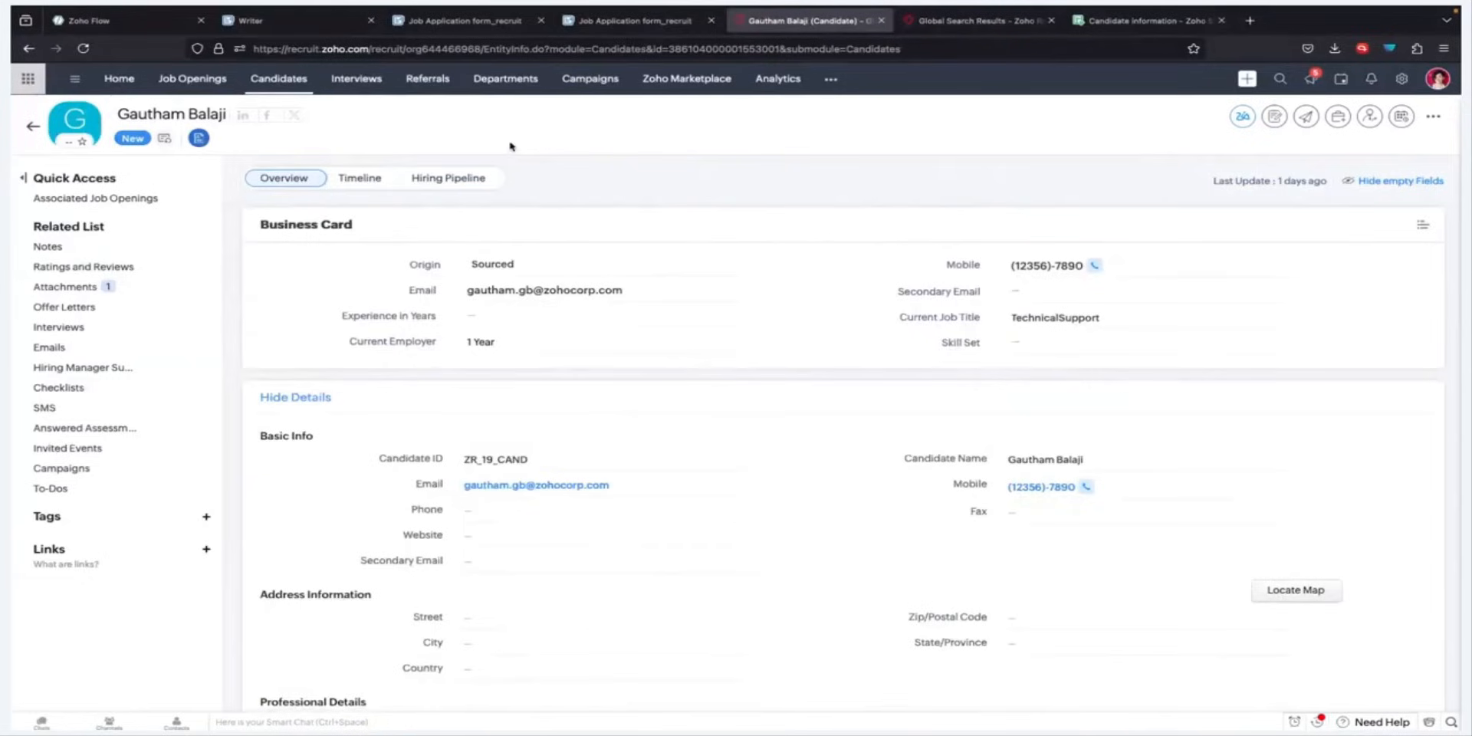
Search the setup for "mail merge" and open the Test Call Letter (1).docx mail merge template.
{"action": "left_click", "coordinate": [1402, 80]}
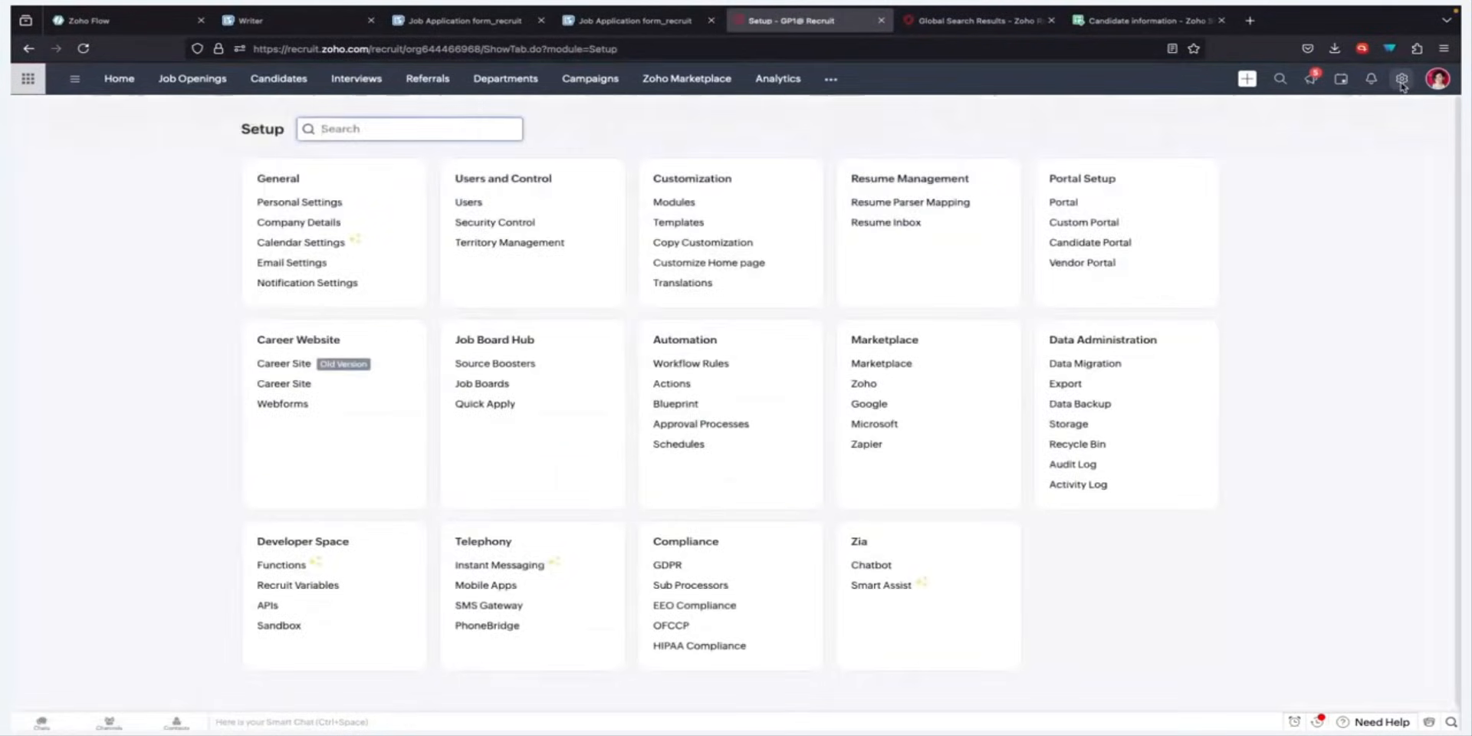
{"action": "type", "text": "mail"}
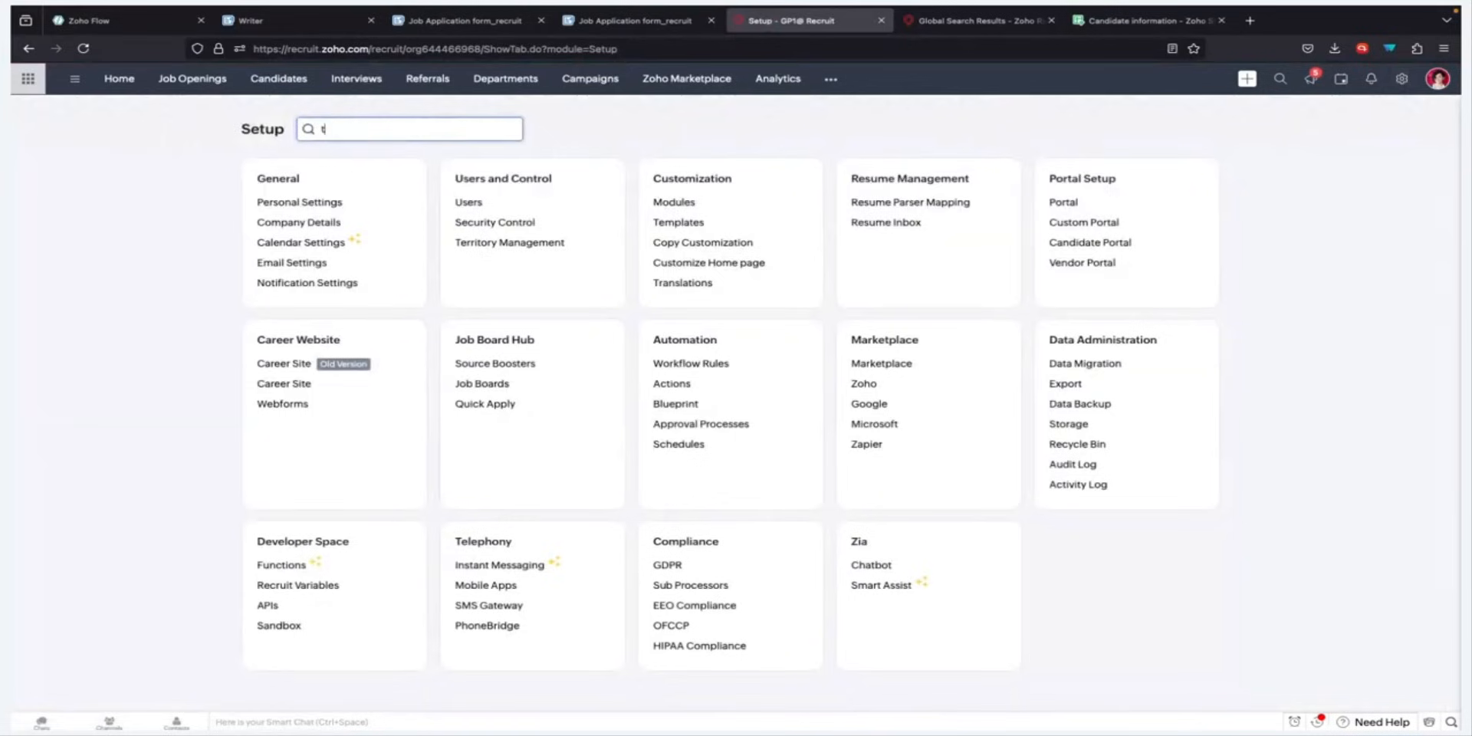
{"action": "type", "text": " merge"}
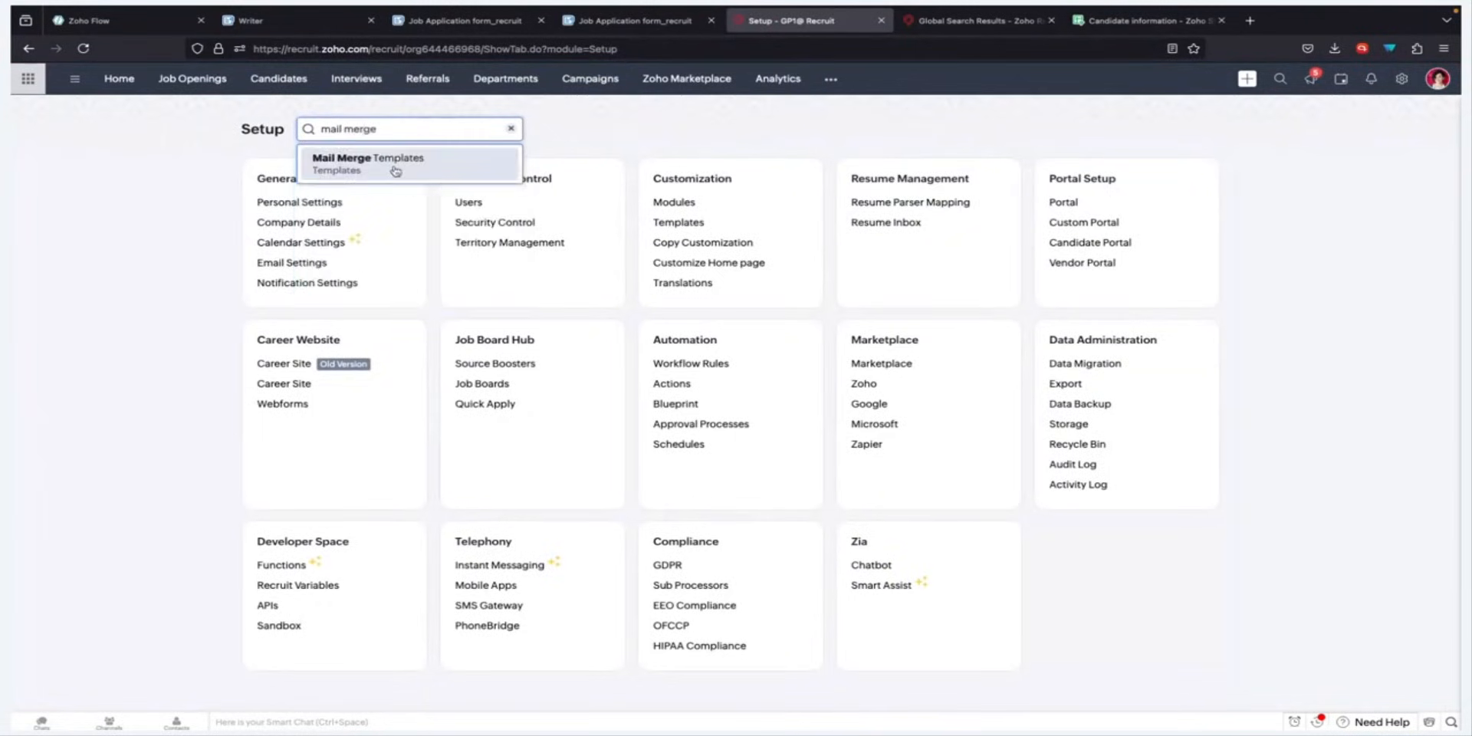
{"action": "left_click", "coordinate": [396, 170]}
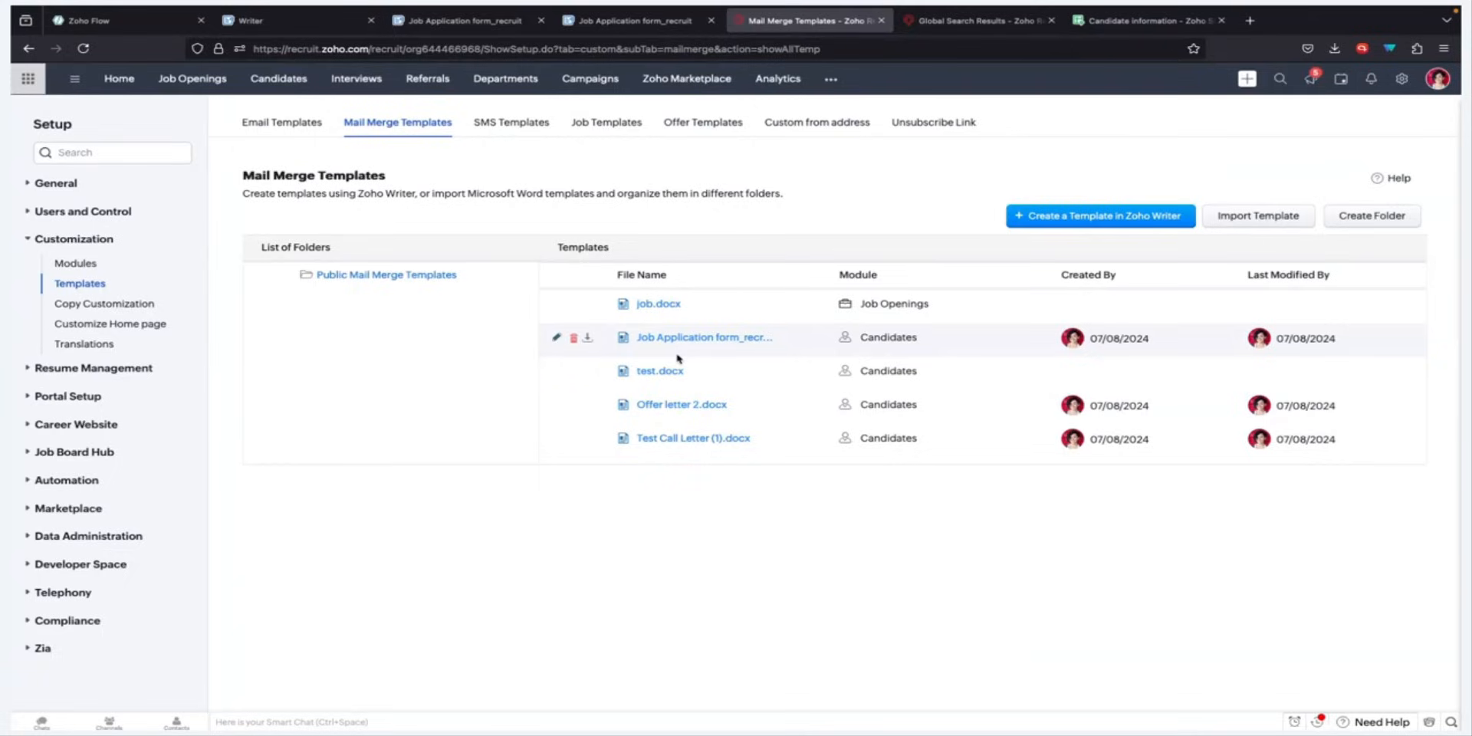
{"action": "left_click", "coordinate": [683, 440]}
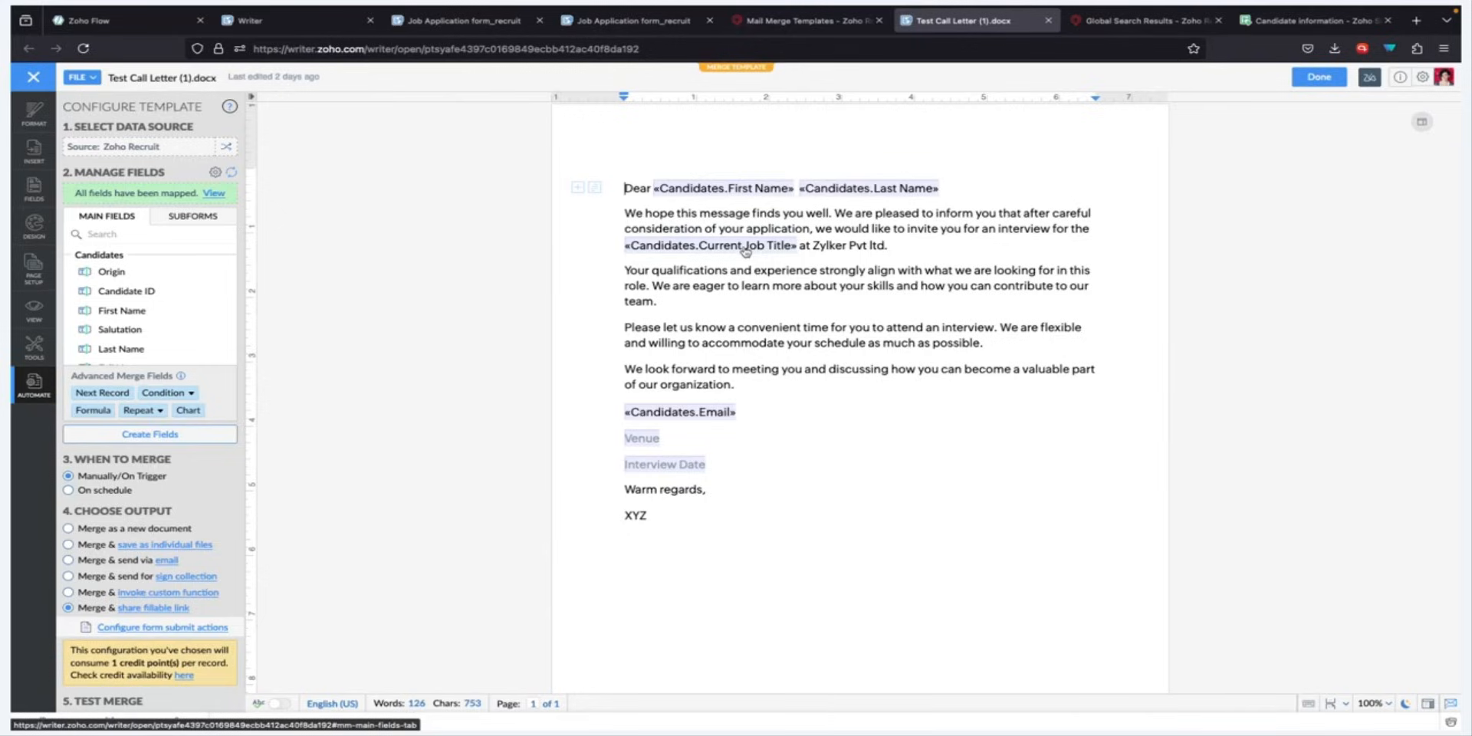
Inspect the Venue and Interview Date fields in the letter, and return to the template configuration.
{"action": "left_click", "coordinate": [648, 441]}
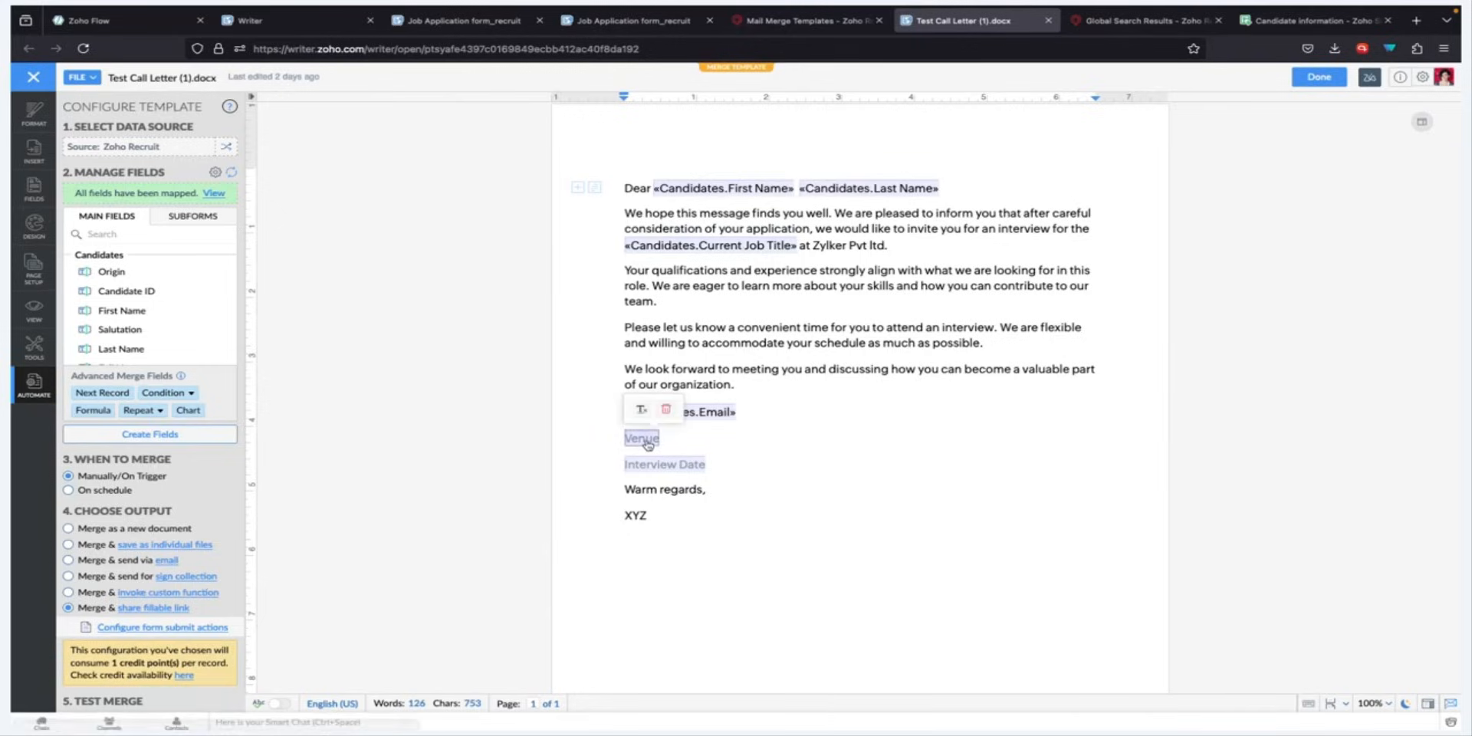
{"action": "left_click", "coordinate": [674, 466]}
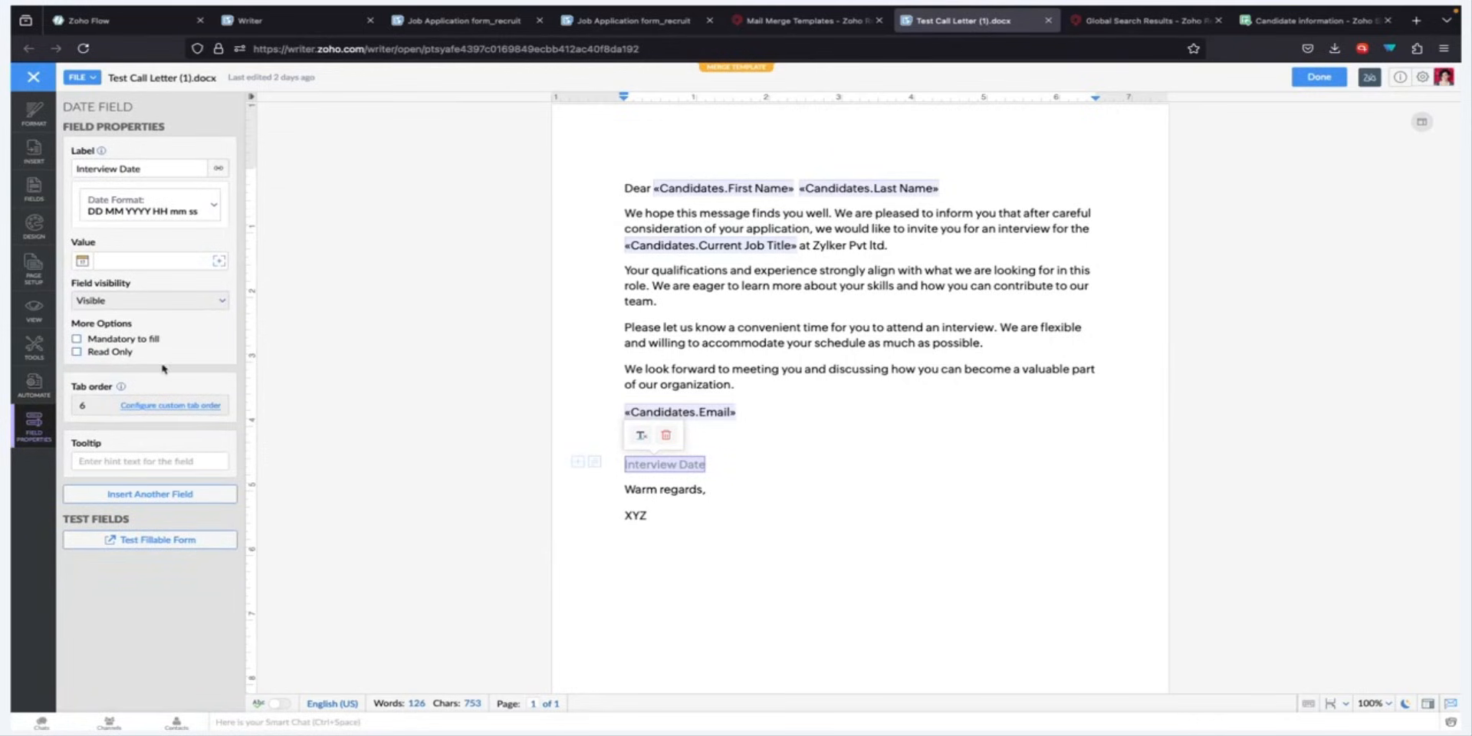
{"action": "left_click", "coordinate": [35, 387]}
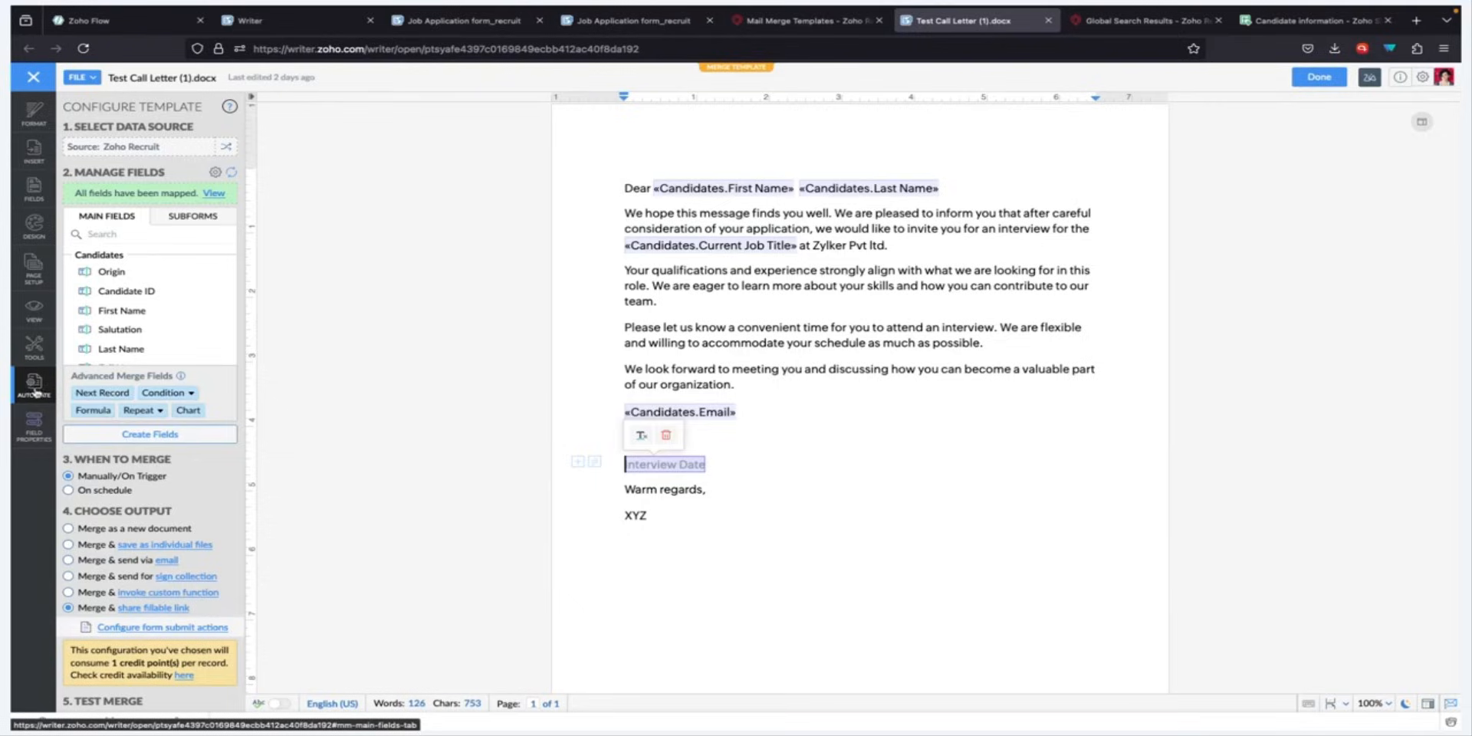
Open the Interview_Scheduler custom function from the fillable link's form submit actions.
{"action": "left_click", "coordinate": [187, 629]}
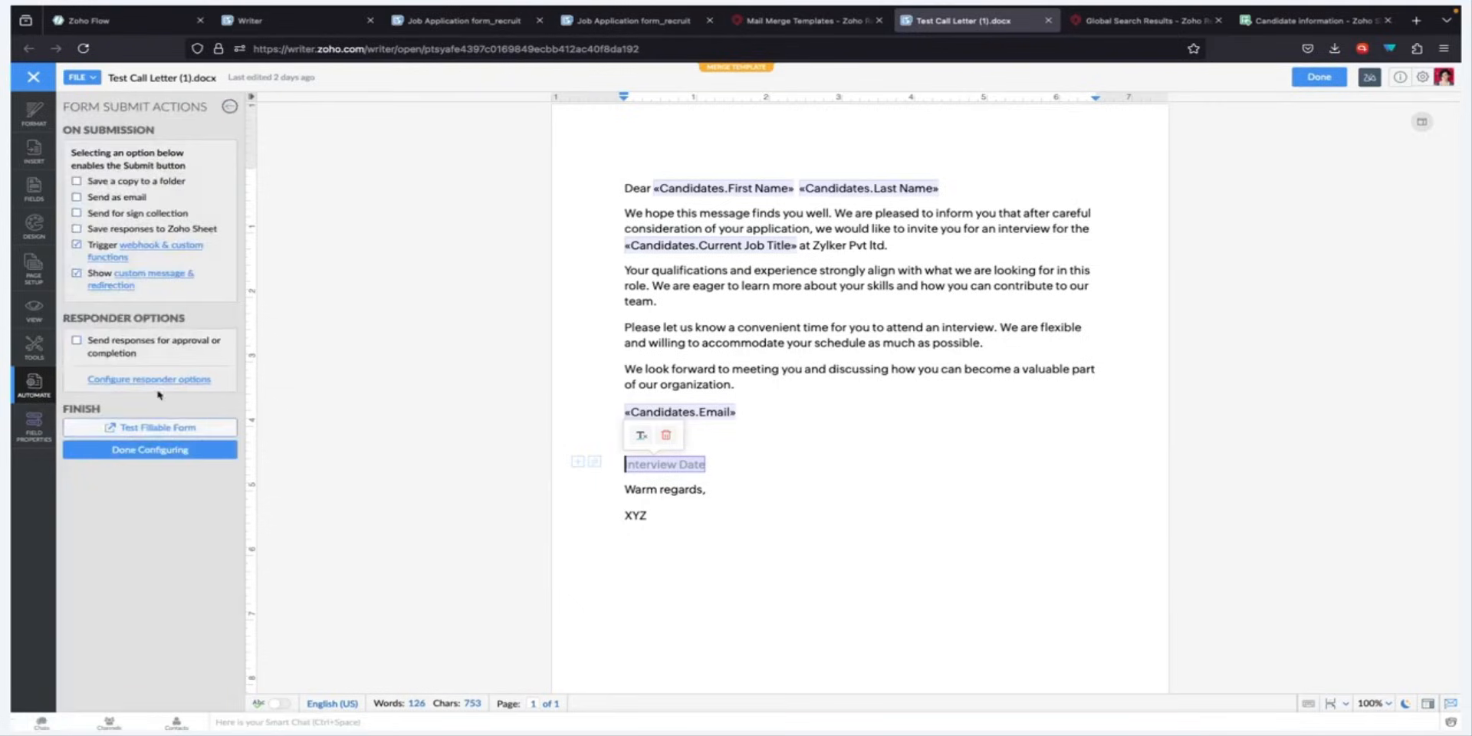
{"action": "left_click", "coordinate": [160, 247]}
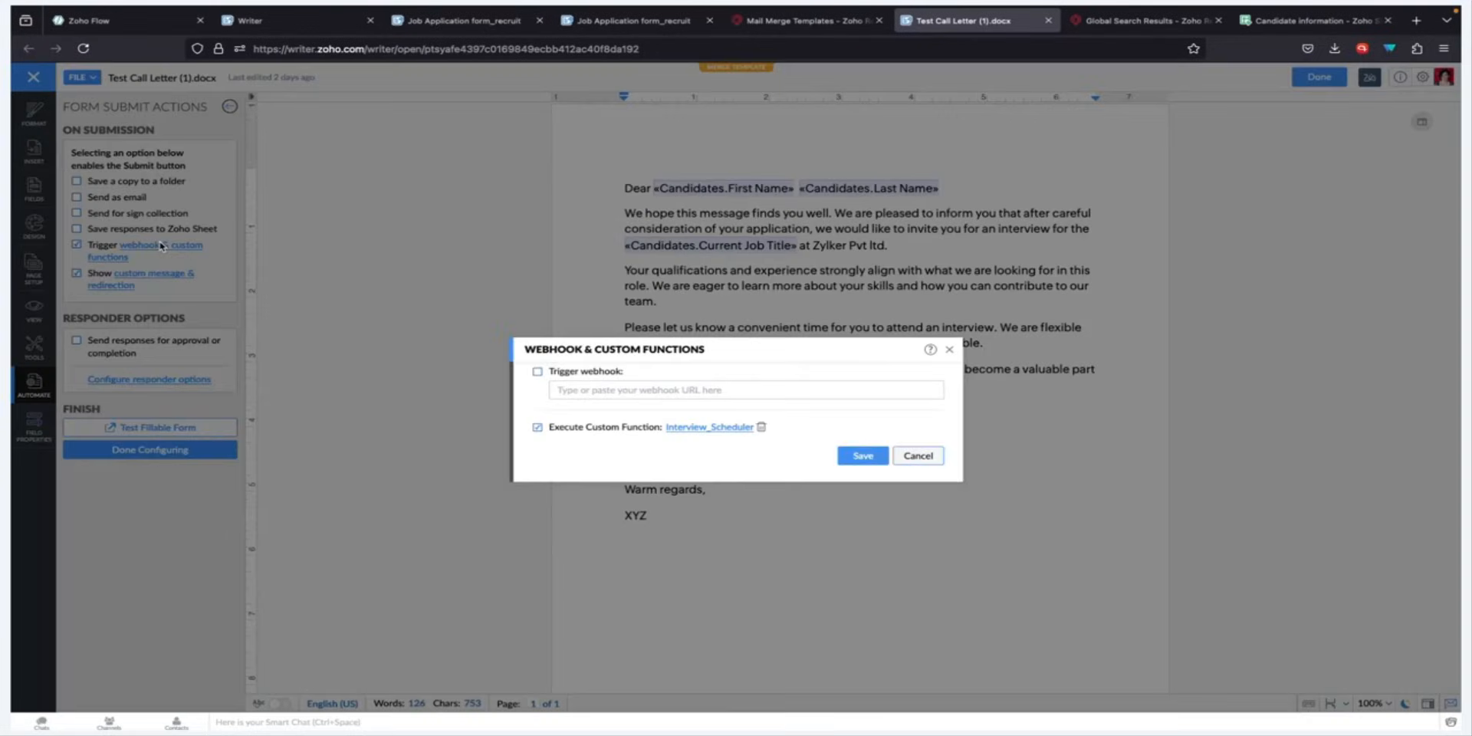
{"action": "left_click", "coordinate": [701, 427]}
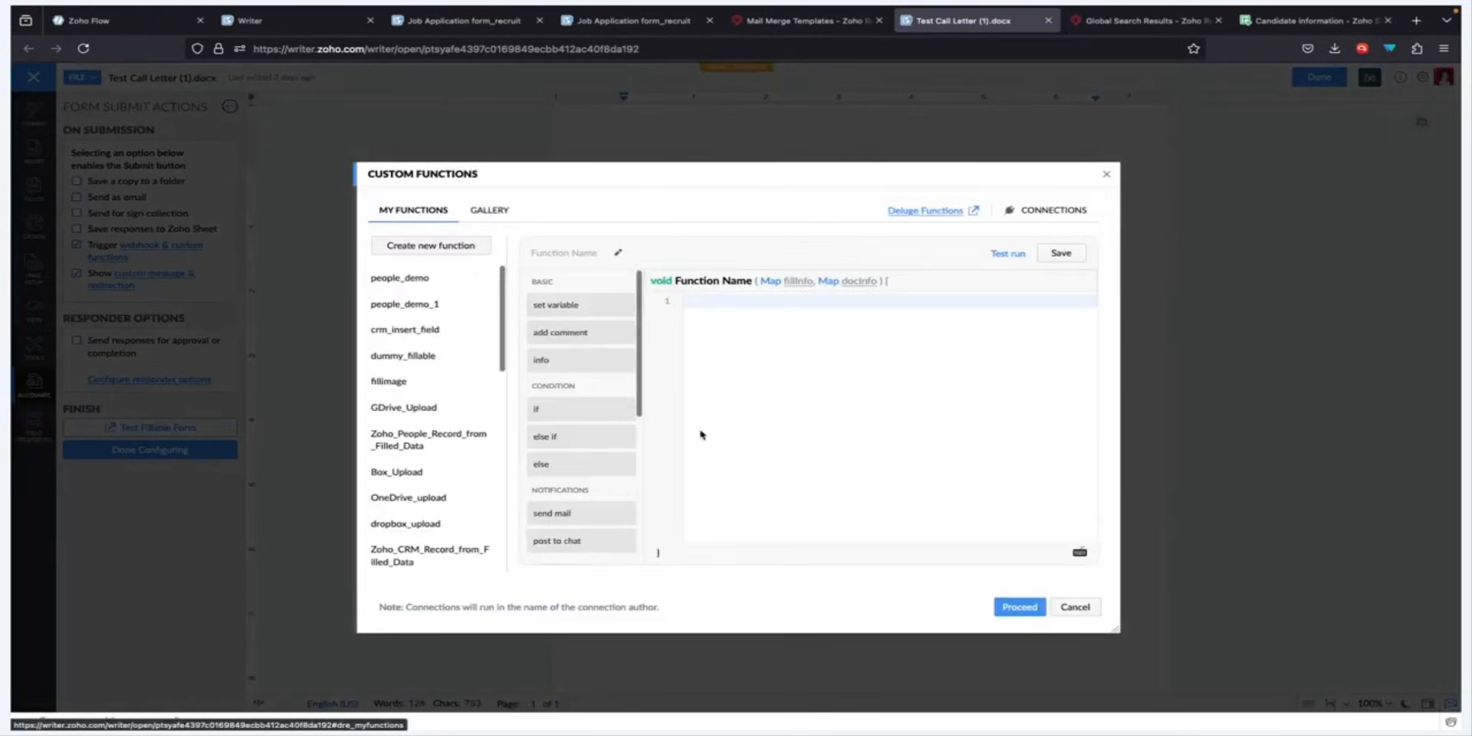
Examine the function's candidate search request, interview details and Interviews POST request with its connection, and close without saving.
{"action": "scroll", "coordinate": [744, 389], "scroll_direction": "down", "scroll_amount": 1}
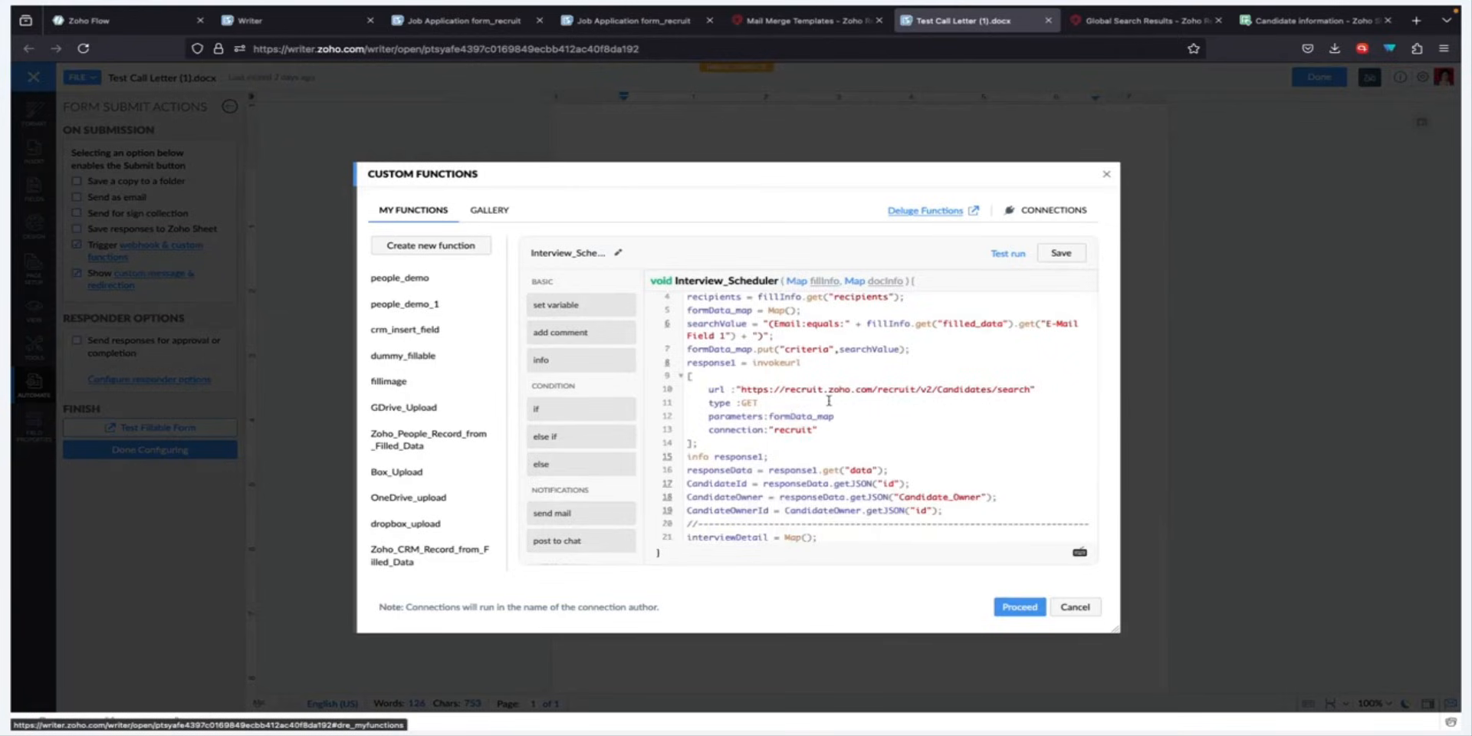
{"action": "left_click_drag", "start_coordinate": [735, 389], "coordinate": [1070, 389]}
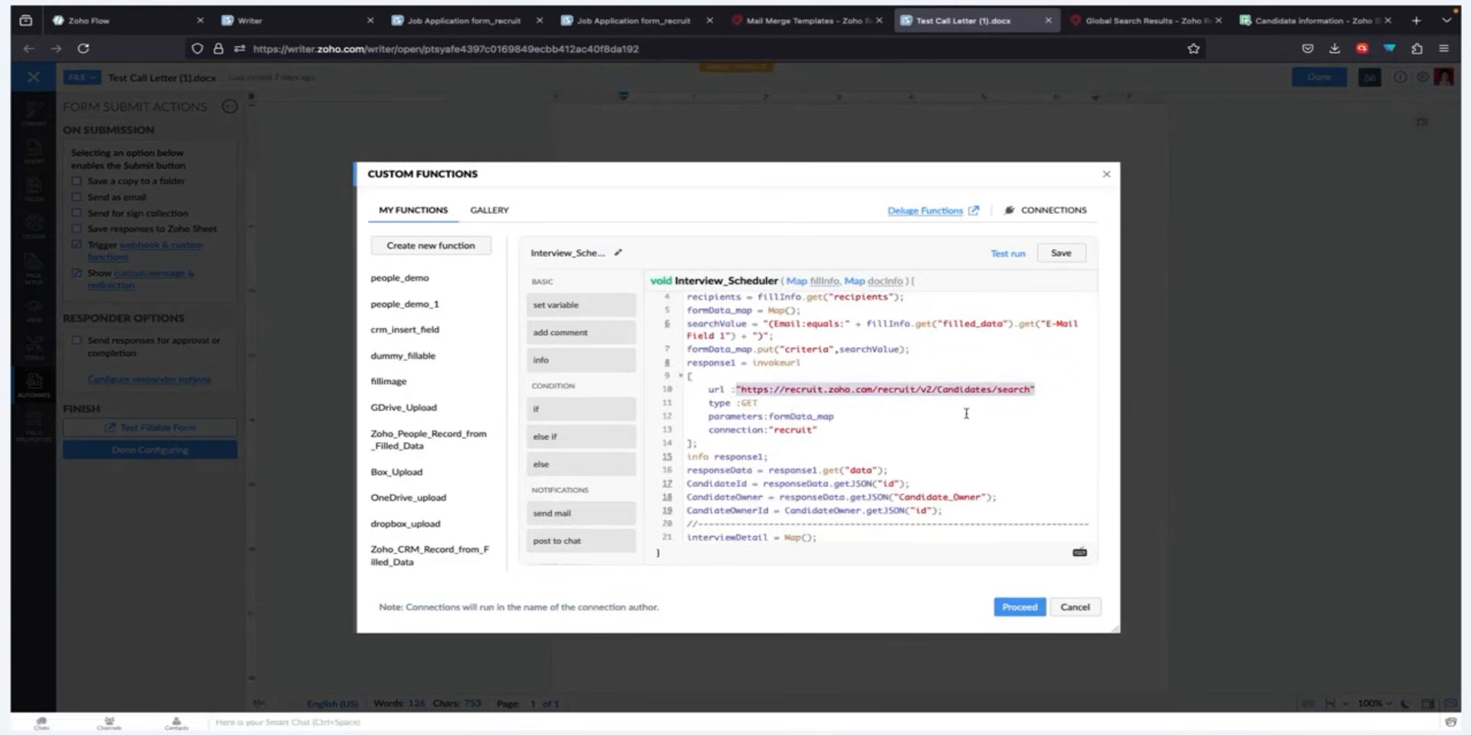
{"action": "scroll", "coordinate": [966, 412], "scroll_direction": "down", "scroll_amount": 7}
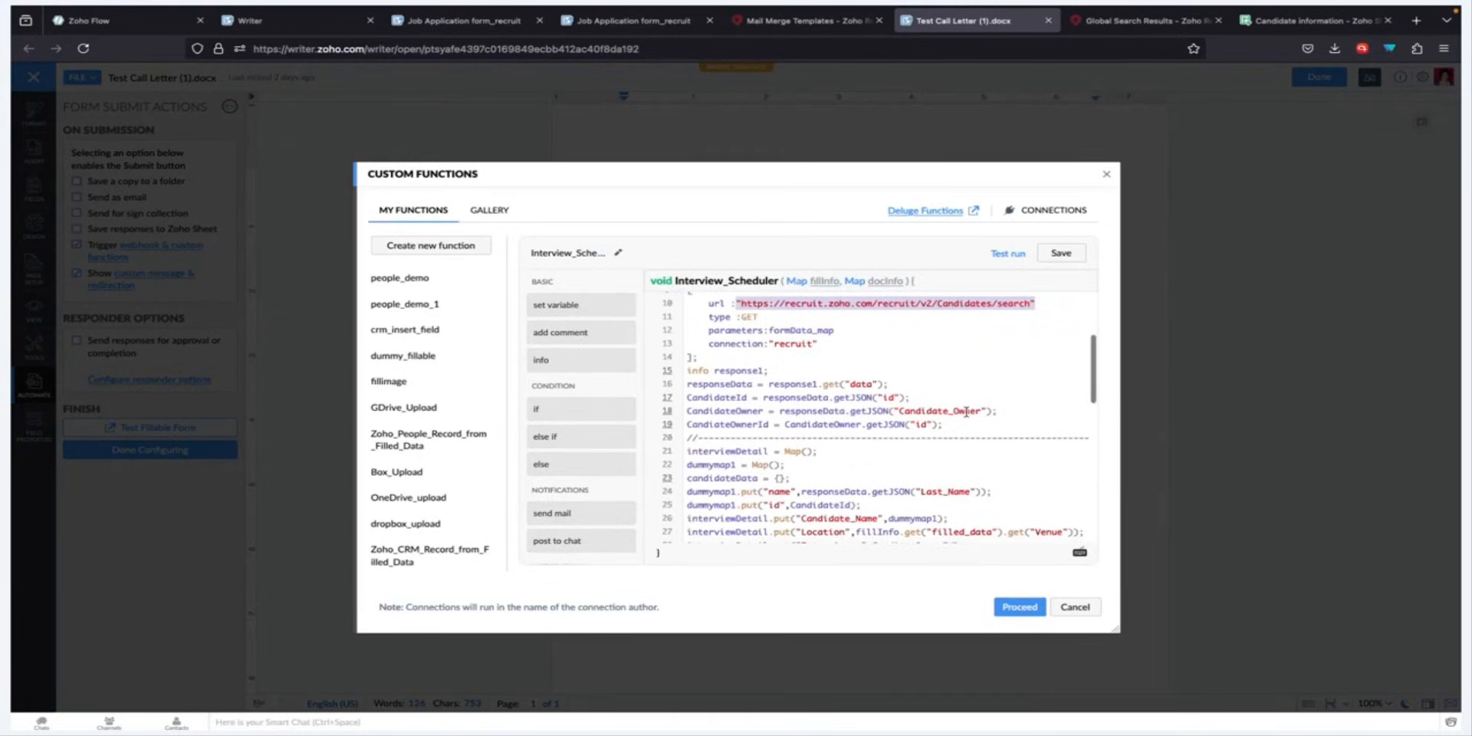
{"action": "scroll", "coordinate": [965, 411], "scroll_direction": "down", "scroll_amount": 3}
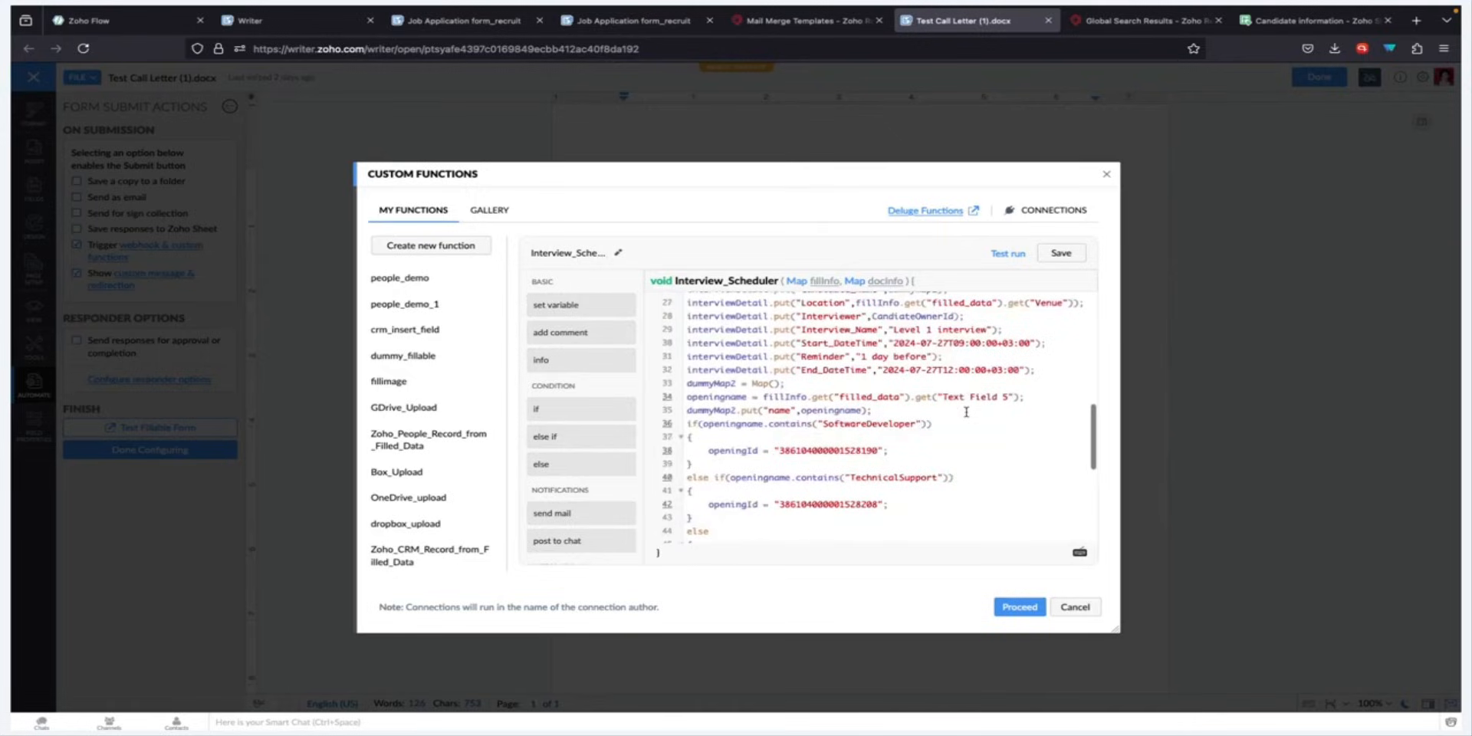
{"action": "scroll", "coordinate": [966, 412], "scroll_direction": "down", "scroll_amount": 3}
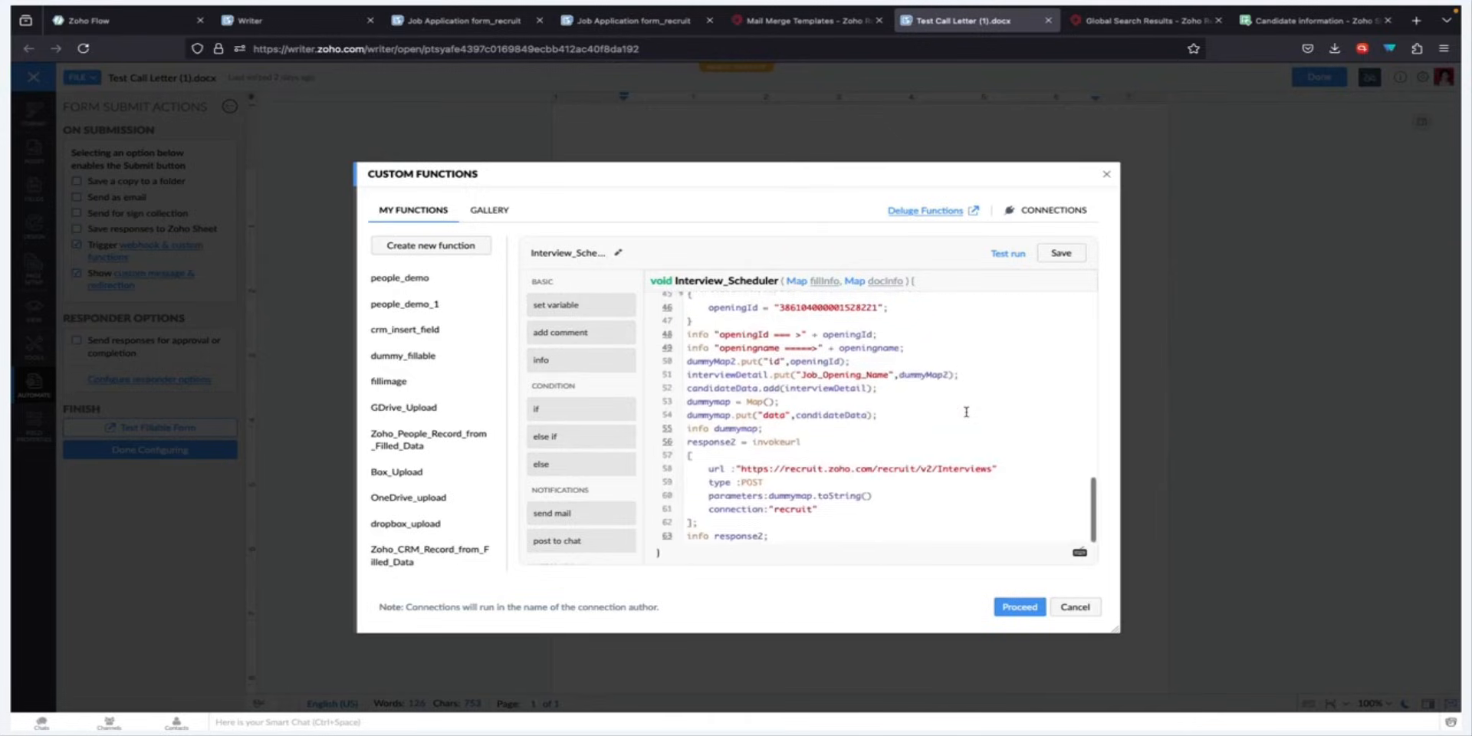
{"action": "left_click", "coordinate": [941, 468]}
{"action": "key", "text": "Delete"}
{"action": "type", "text": "I"}
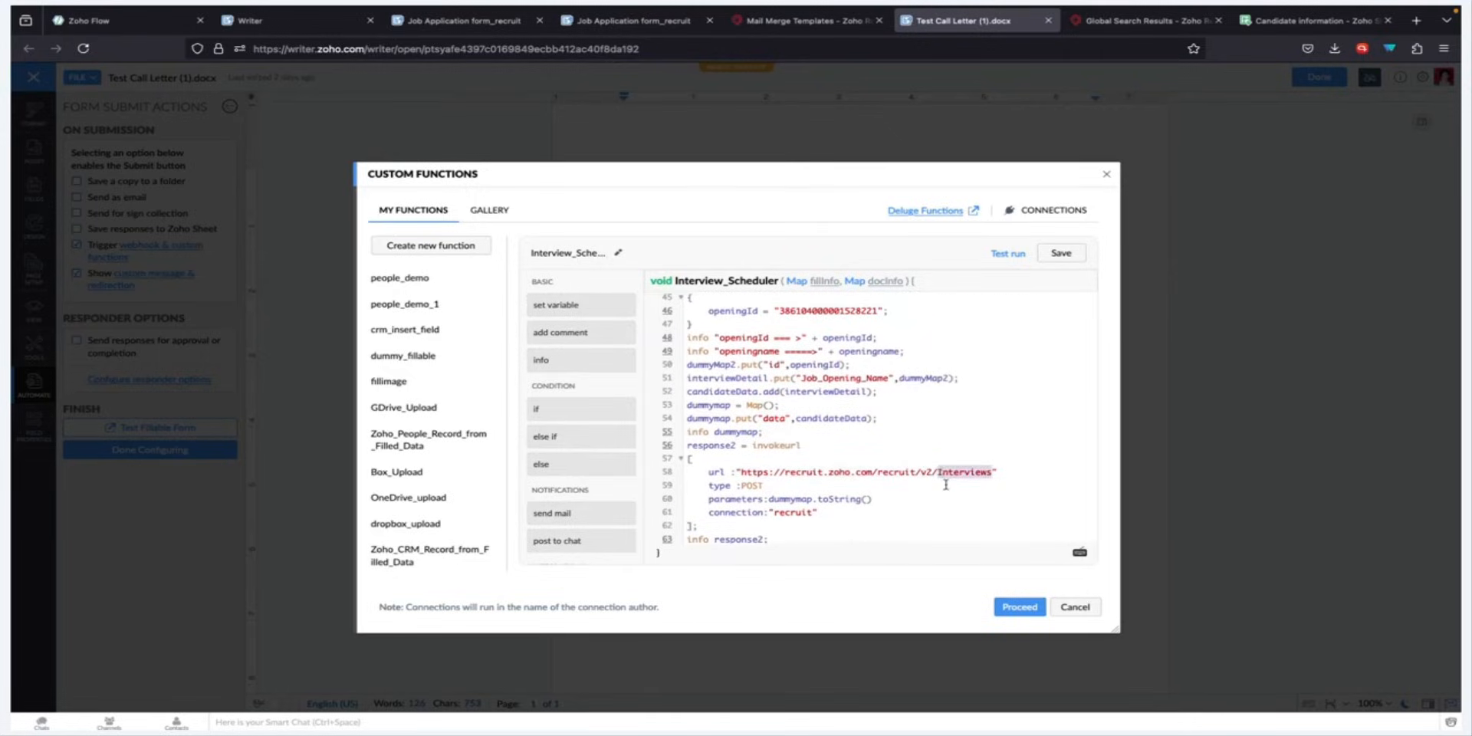
{"action": "left_click", "coordinate": [758, 485]}
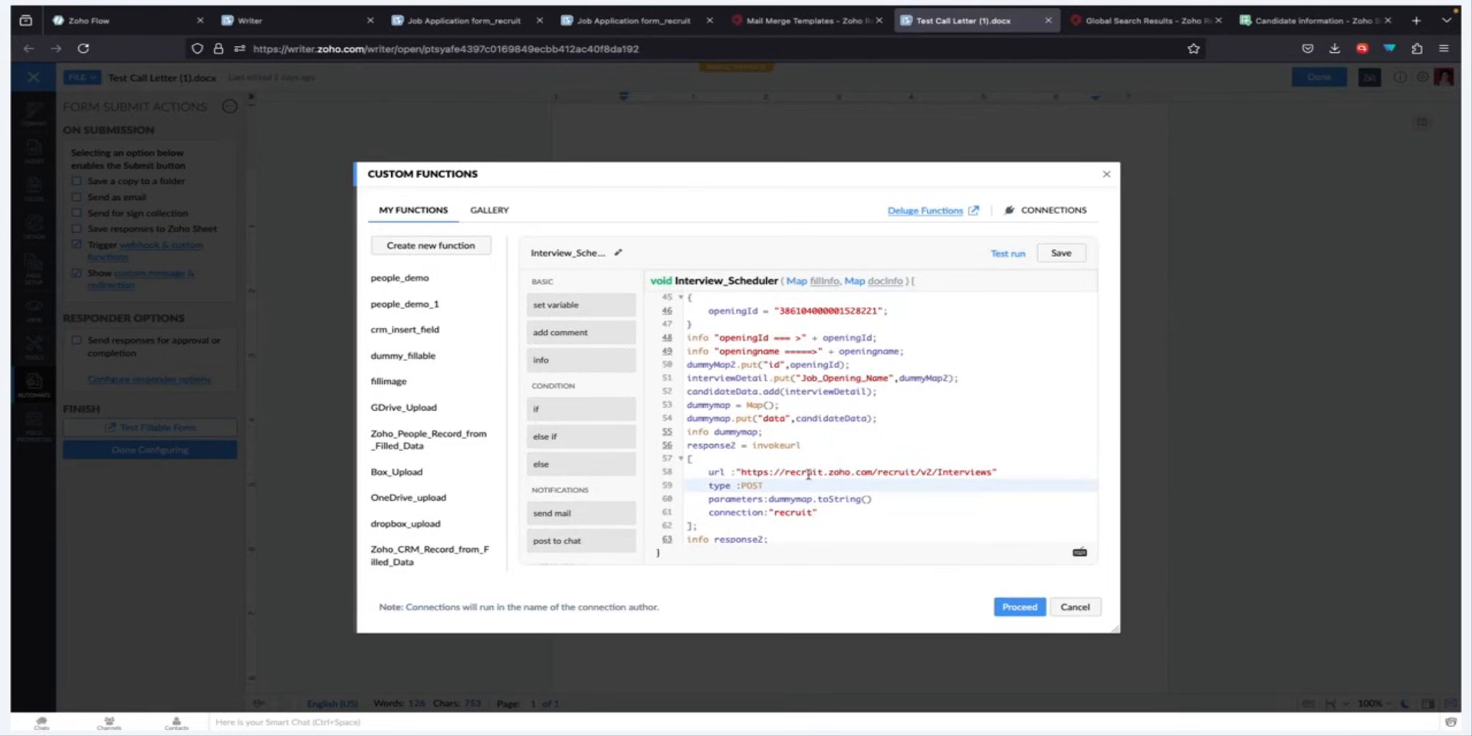
{"action": "double_click", "coordinate": [786, 513]}
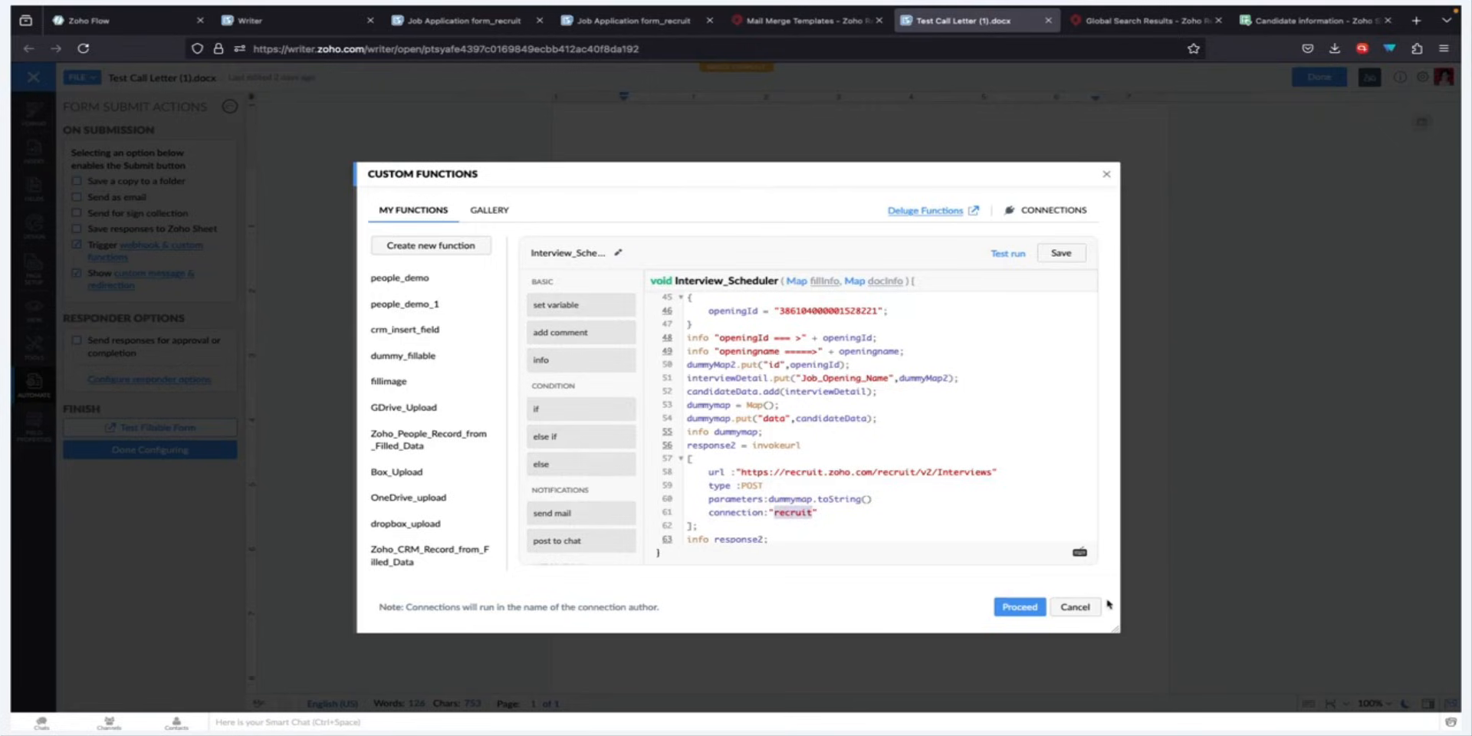
{"action": "left_click", "coordinate": [1083, 606]}
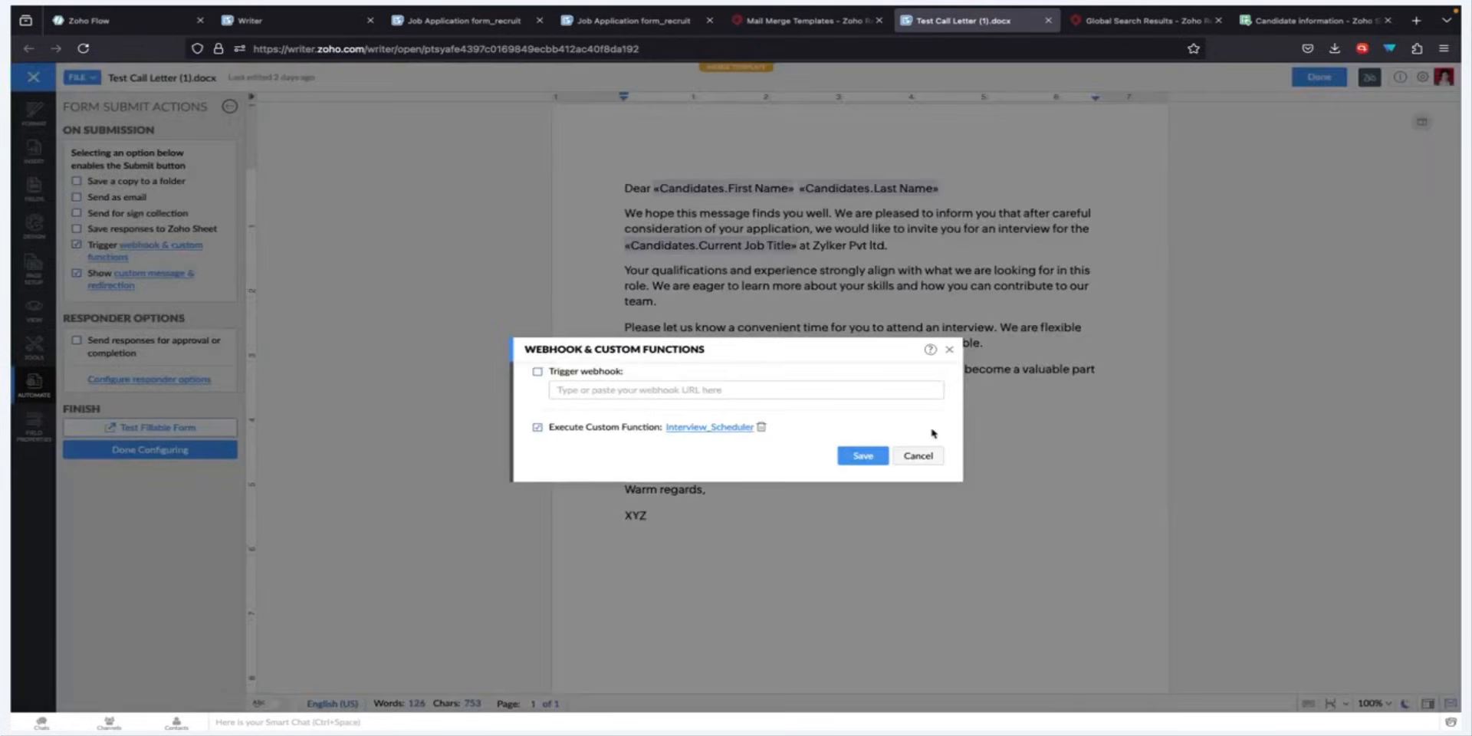
{"action": "left_click", "coordinate": [919, 455]}
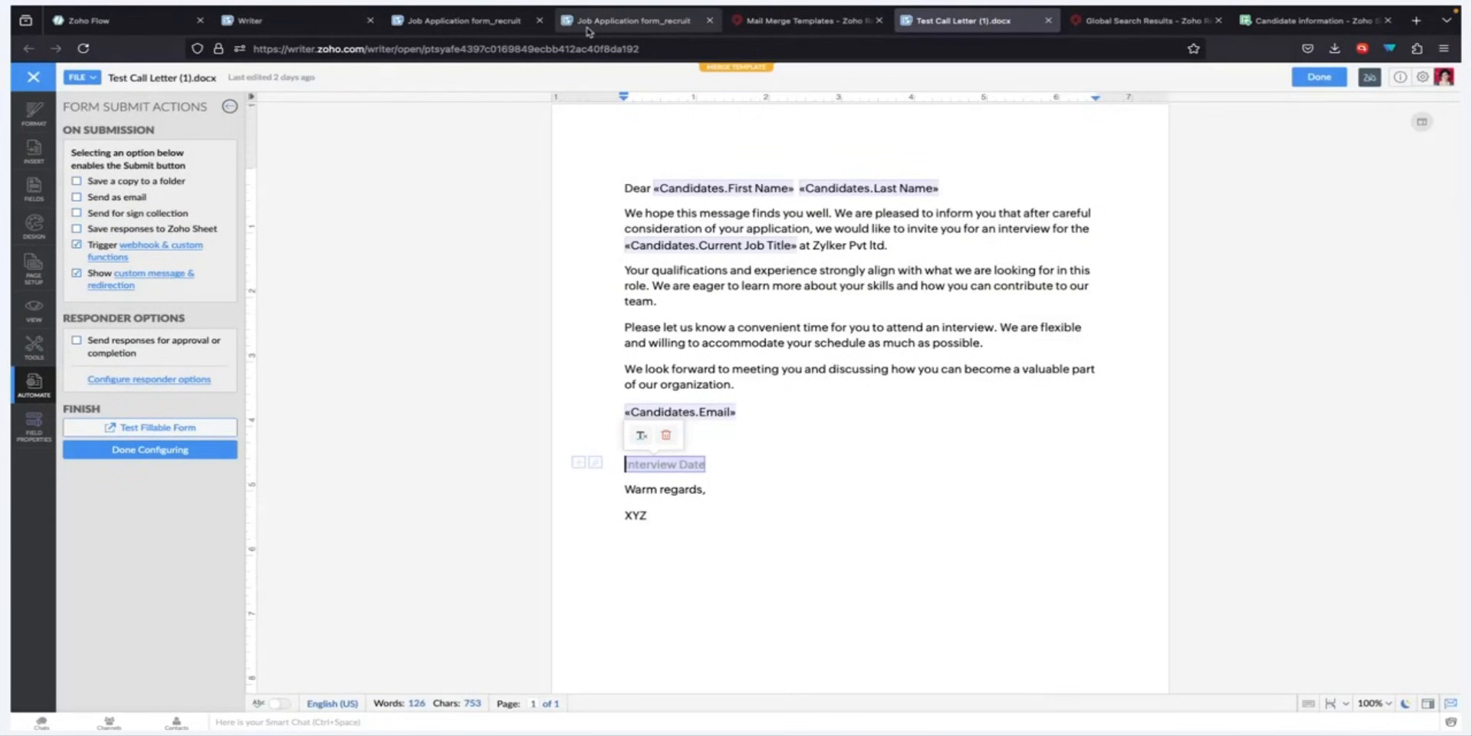
Switch back to Zoho Recruit and review the details in the listed candidate's record.
{"action": "left_click", "coordinate": [747, 20]}
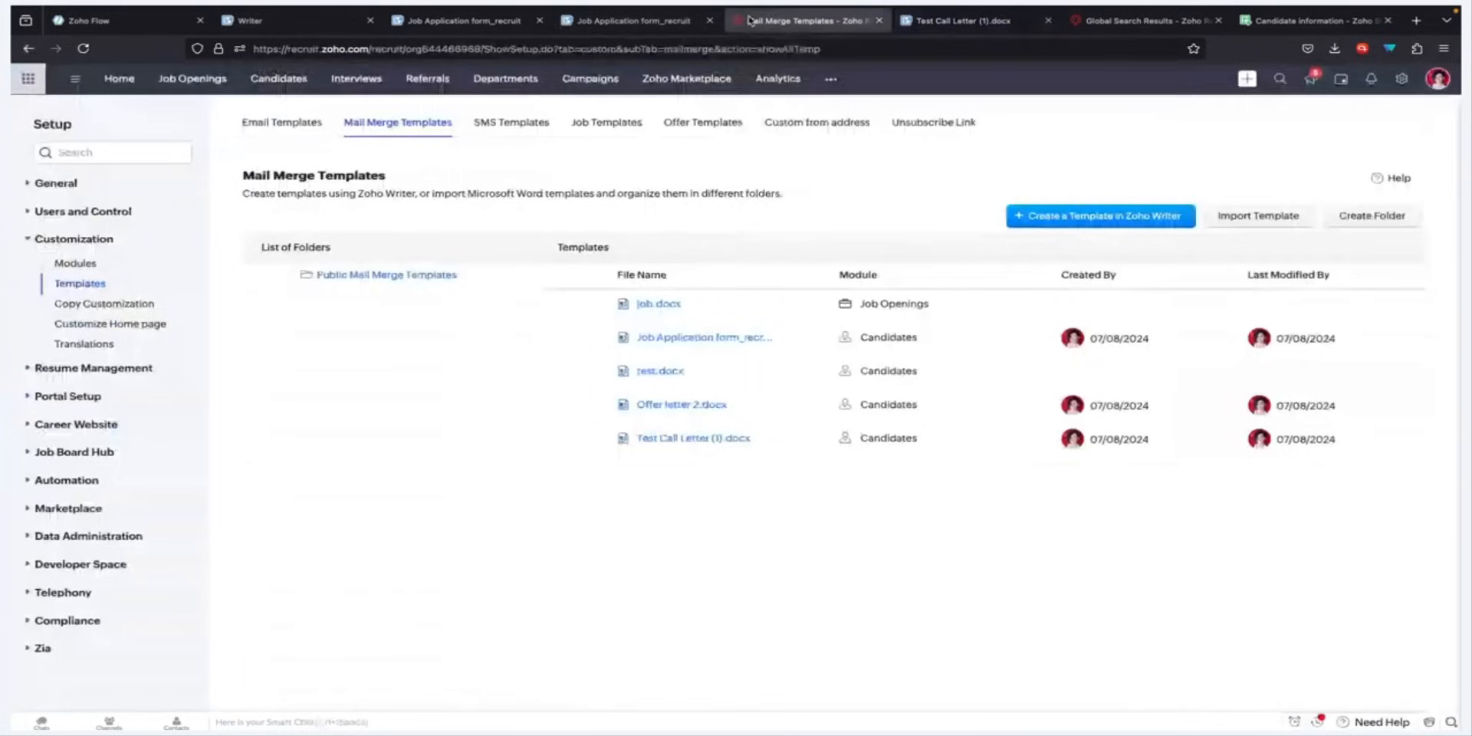
{"action": "left_click", "coordinate": [1403, 79]}
{"action": "left_click", "coordinate": [278, 78]}
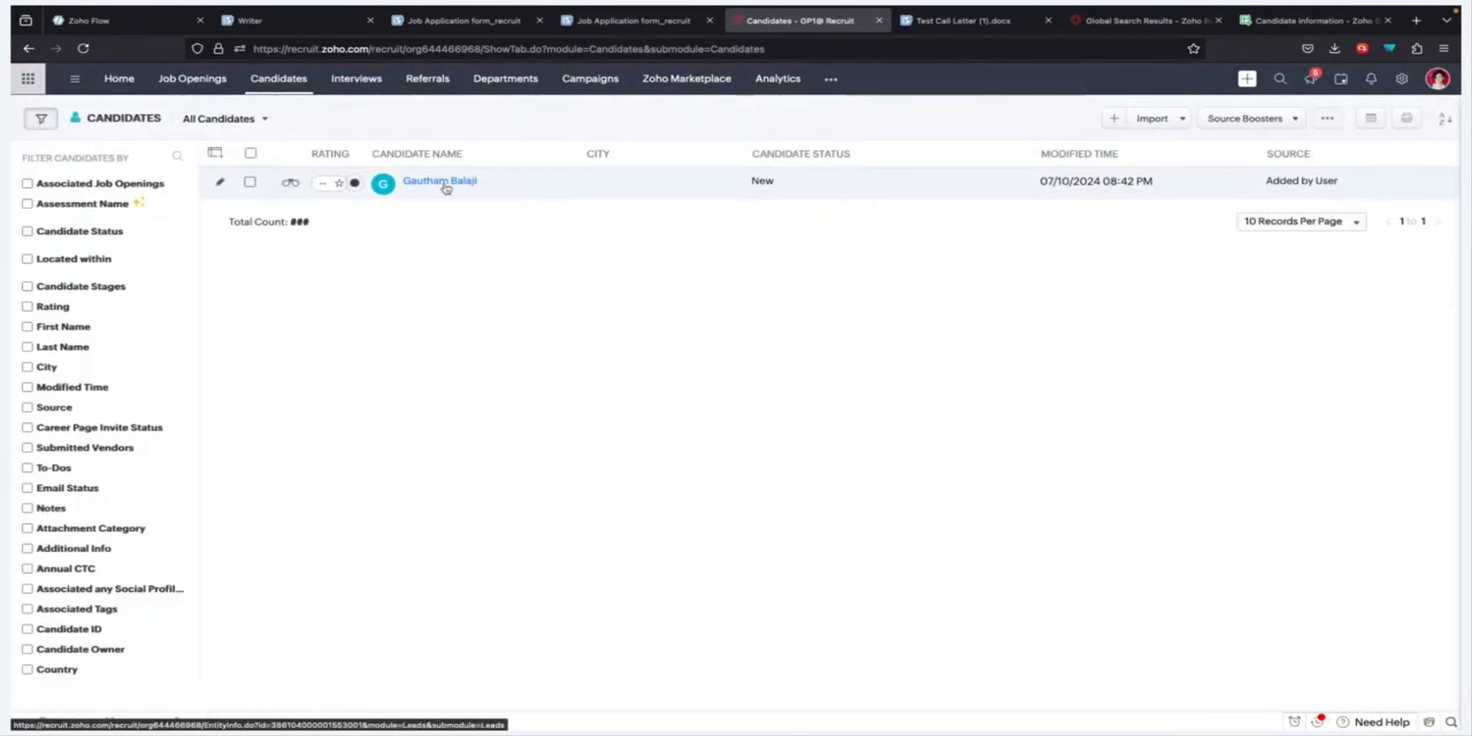
{"action": "left_click", "coordinate": [443, 183]}
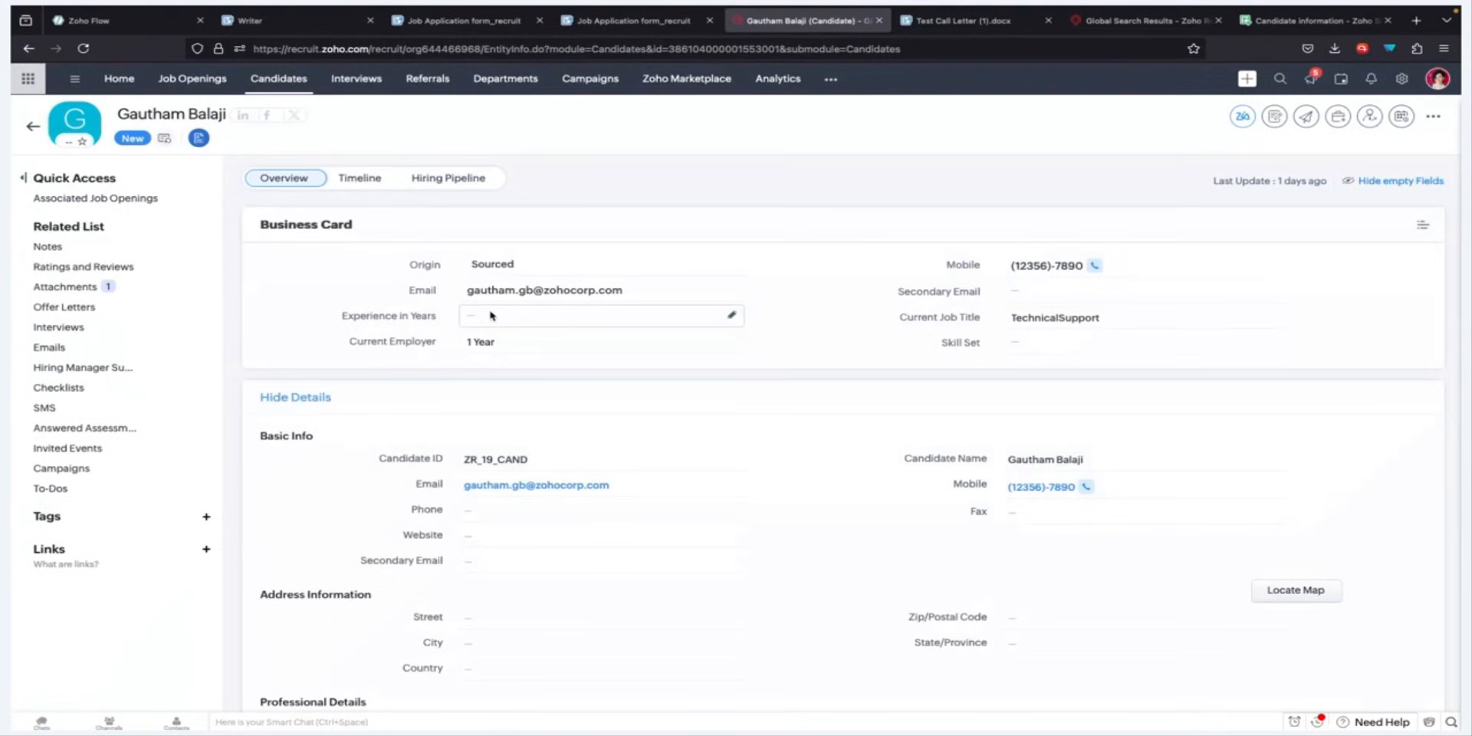
{"action": "scroll", "coordinate": [608, 401], "scroll_direction": "down", "scroll_amount": 2}
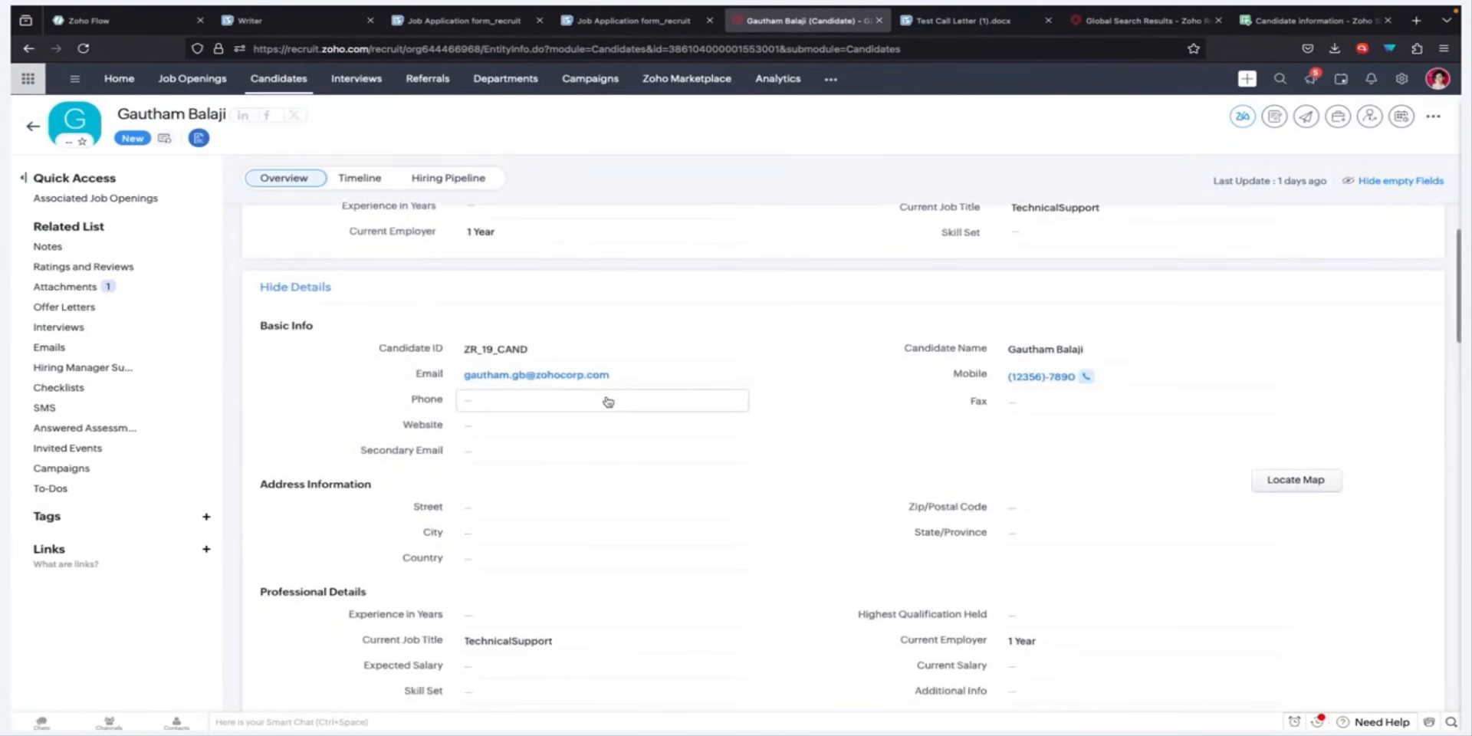
{"action": "scroll", "coordinate": [608, 401], "scroll_direction": "down", "scroll_amount": 2}
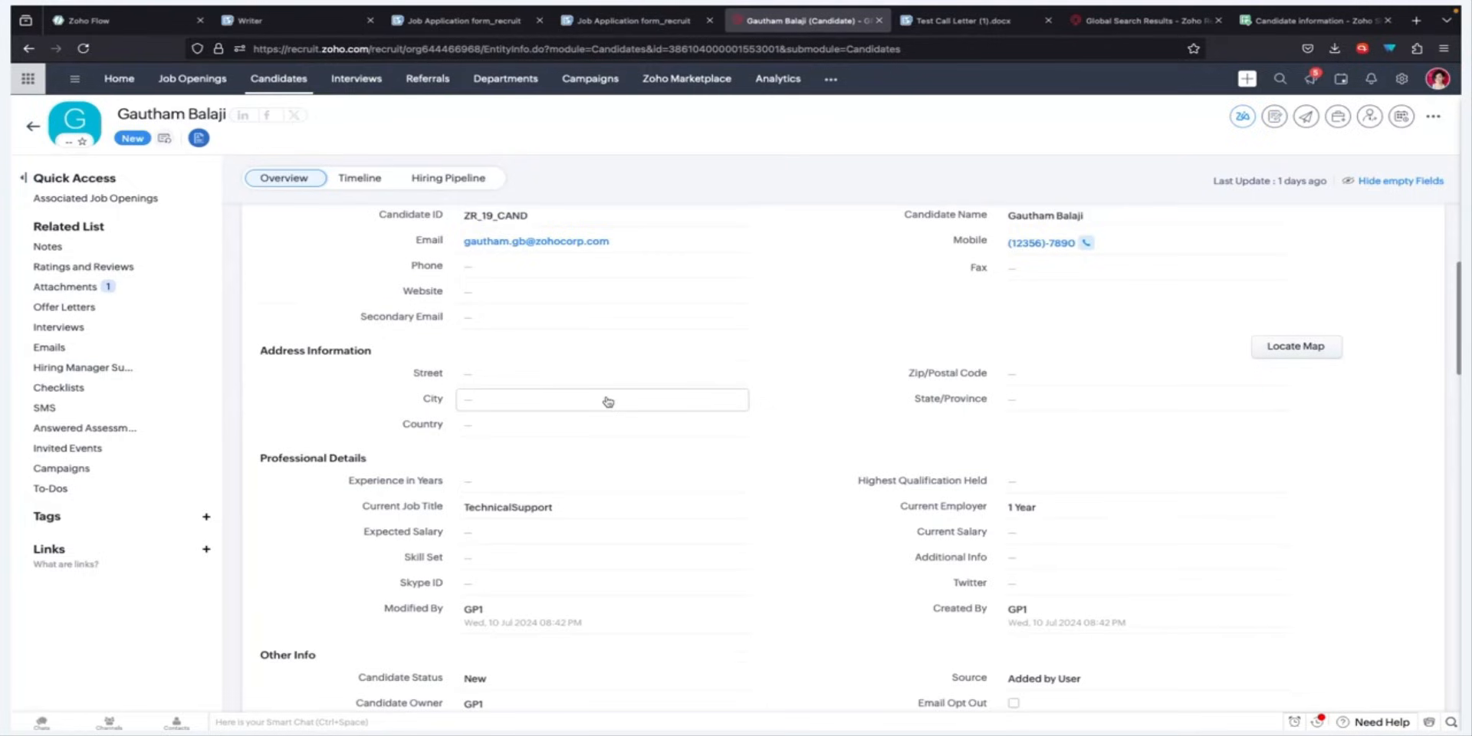
{"action": "scroll", "coordinate": [606, 400], "scroll_direction": "up", "scroll_amount": 4}
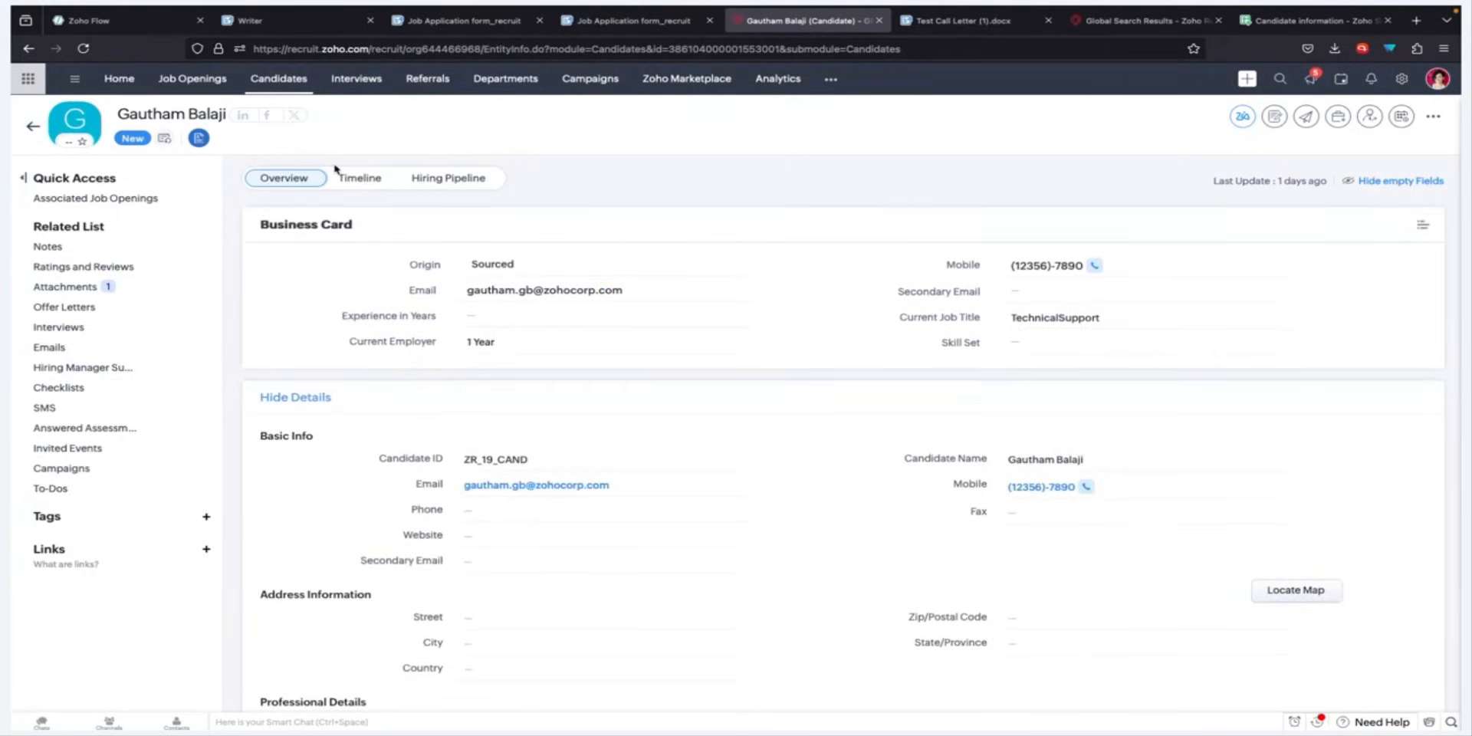
Associate the candidate with the TechnicalSupport job opening from the candidate list, using the status Associated.
{"action": "left_click", "coordinate": [33, 126]}
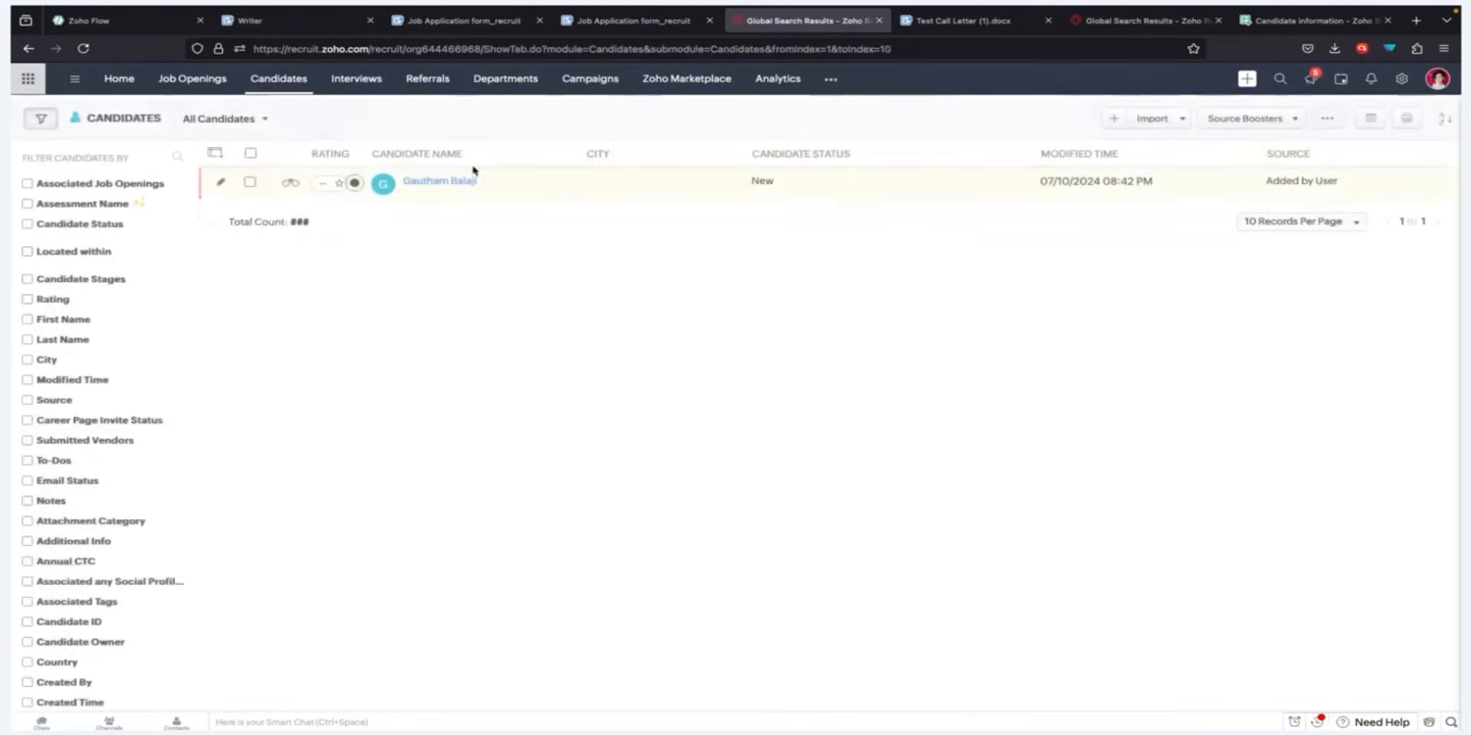
{"action": "left_click", "coordinate": [250, 181]}
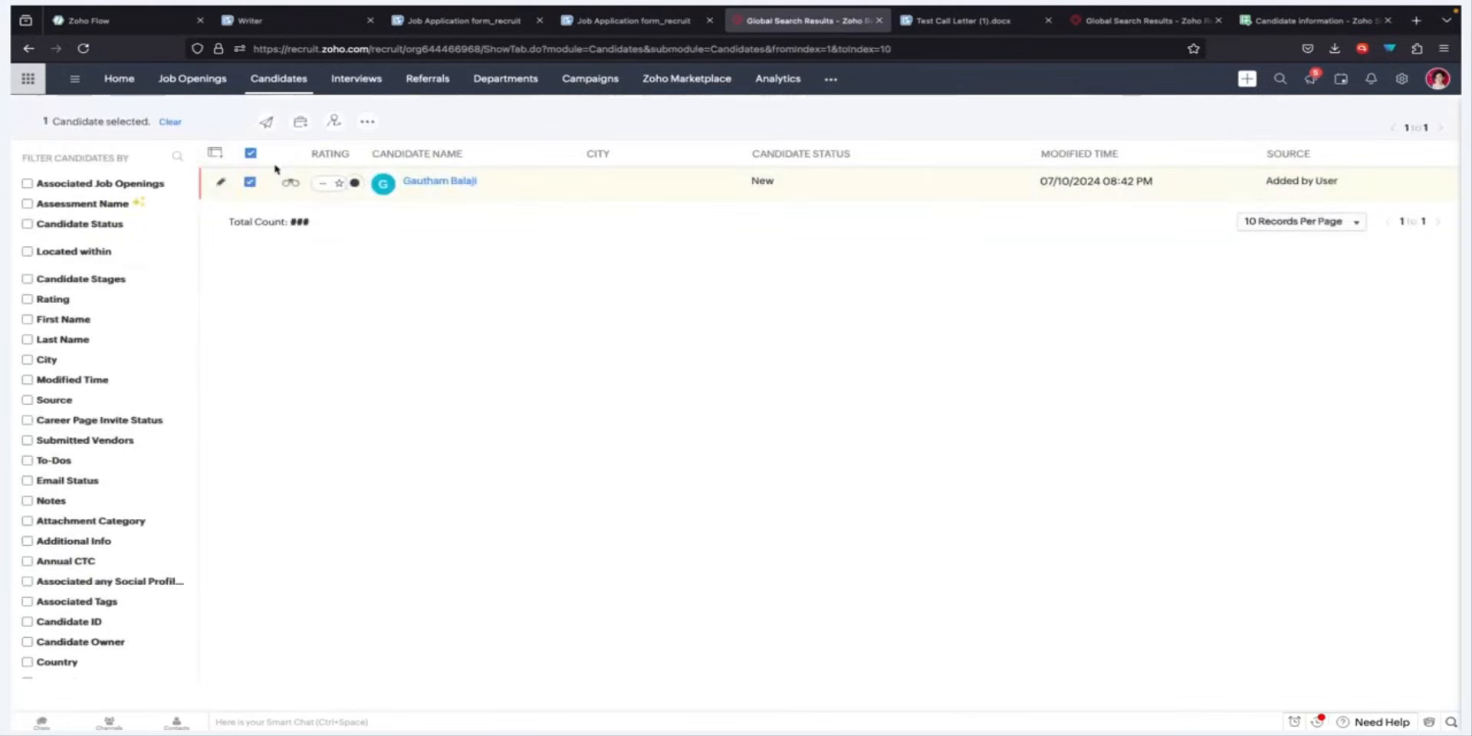
{"action": "left_click", "coordinate": [300, 119]}
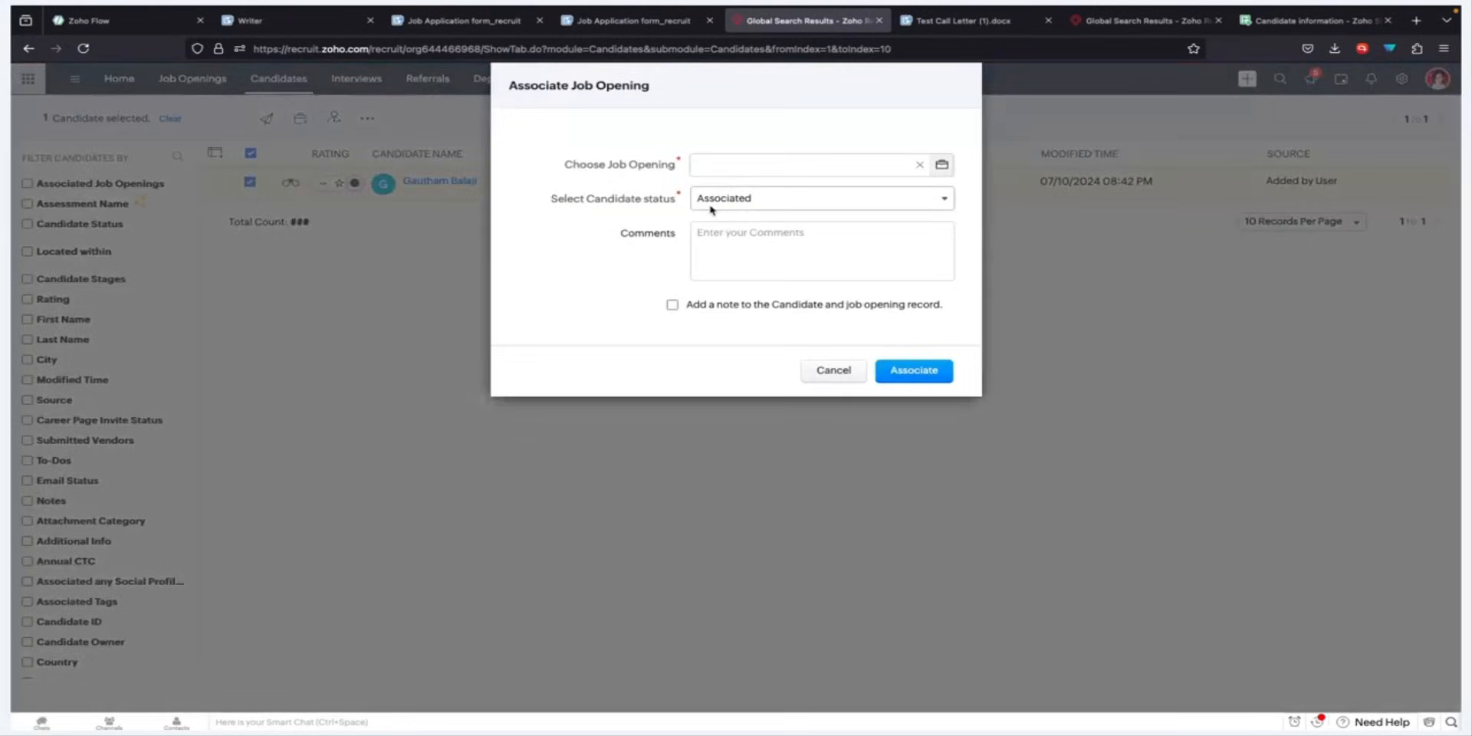
{"action": "left_click", "coordinate": [822, 202]}
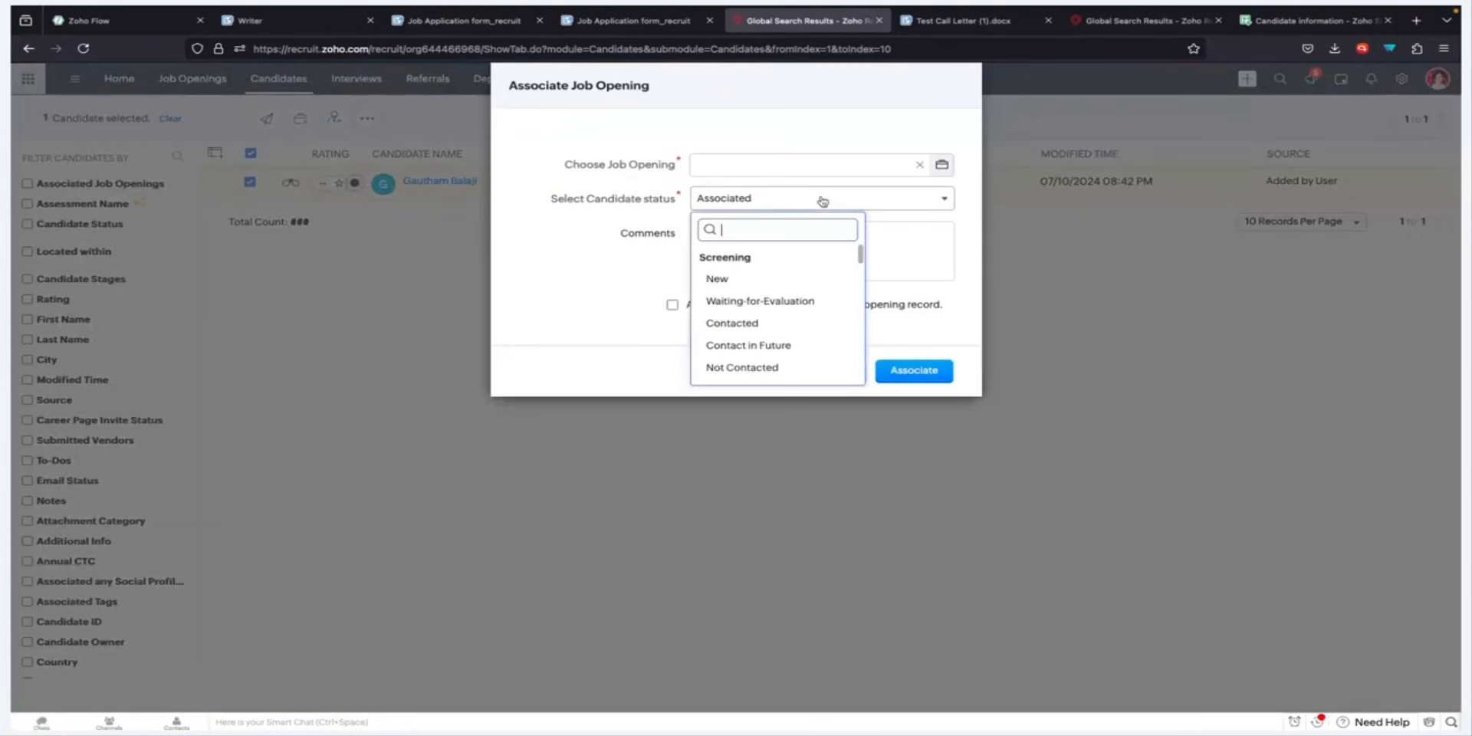
{"action": "left_click", "coordinate": [739, 159]}
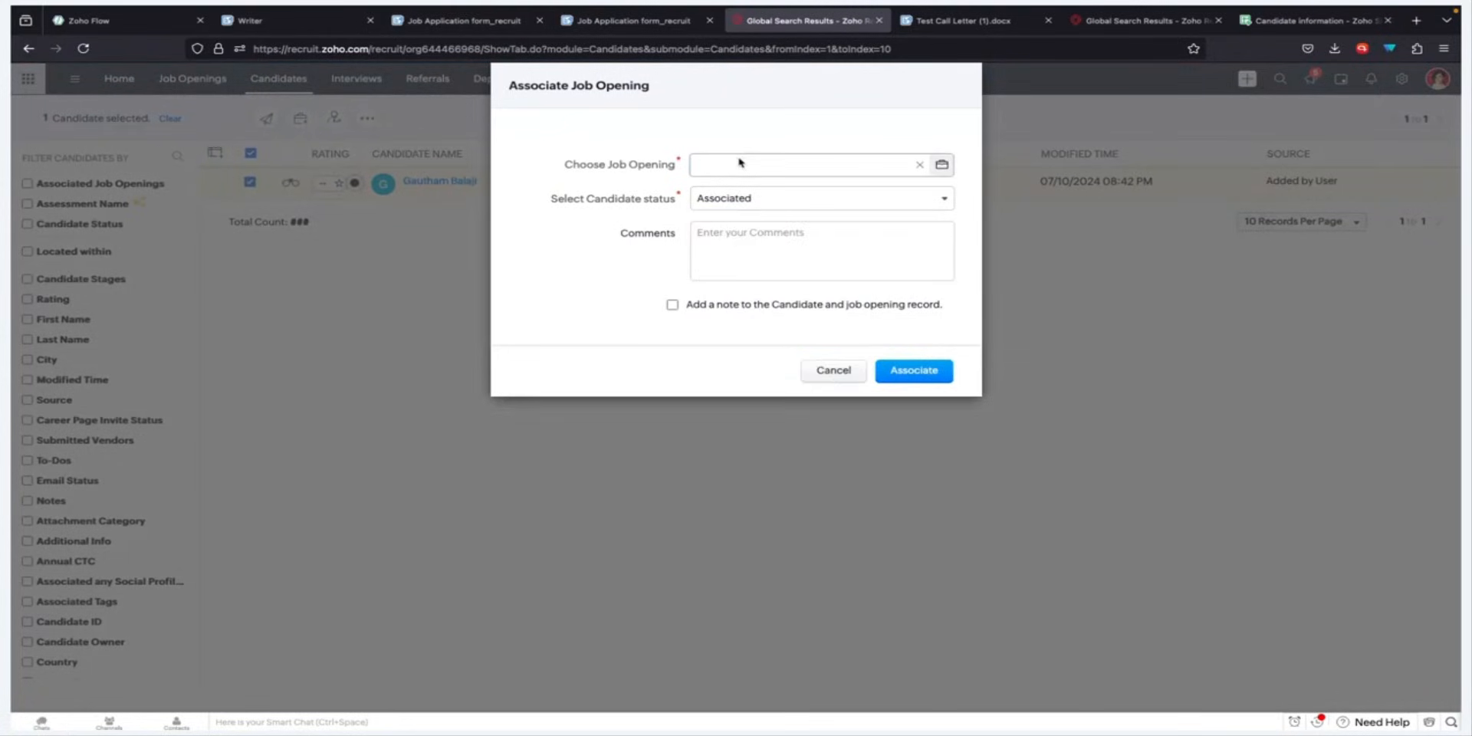
{"action": "left_click", "coordinate": [943, 166]}
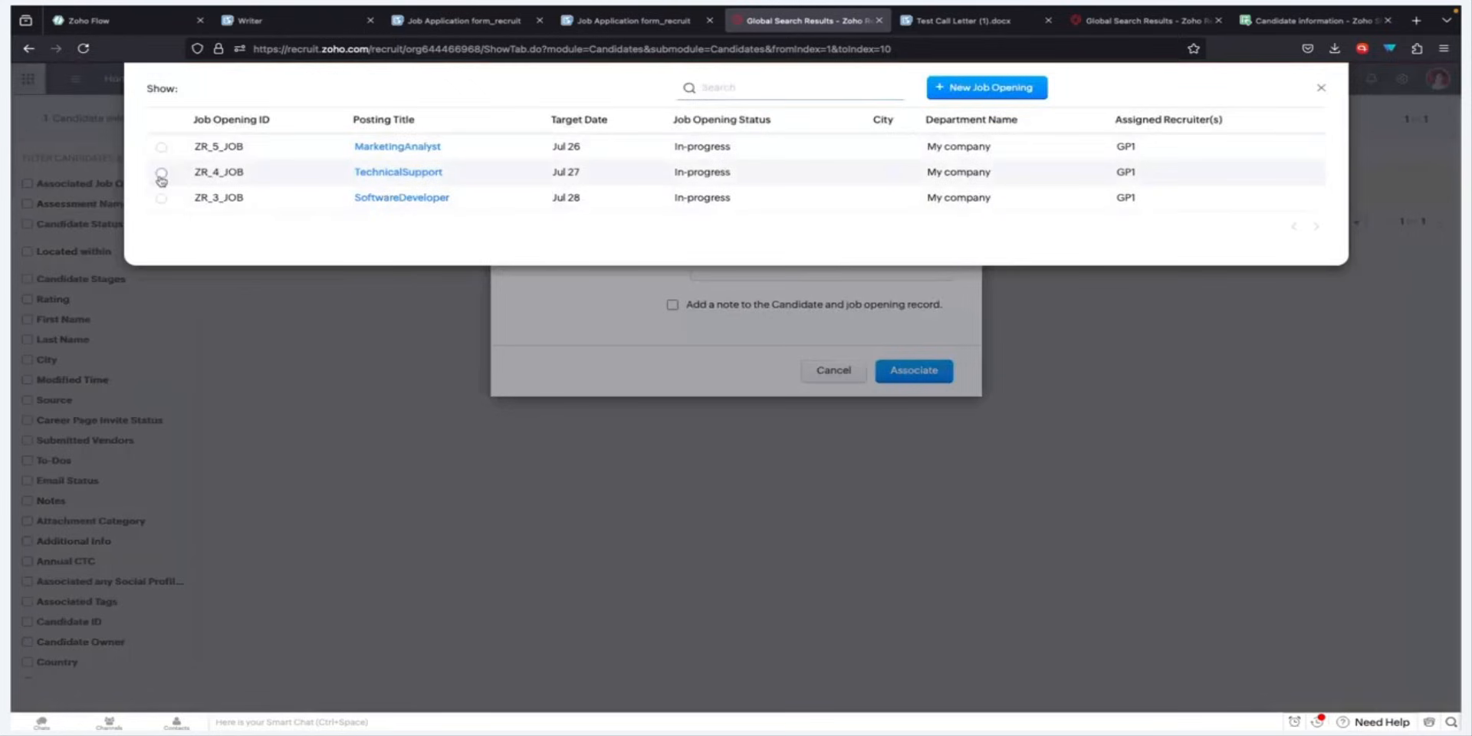
{"action": "left_click", "coordinate": [161, 172]}
{"action": "left_click", "coordinate": [788, 253]}
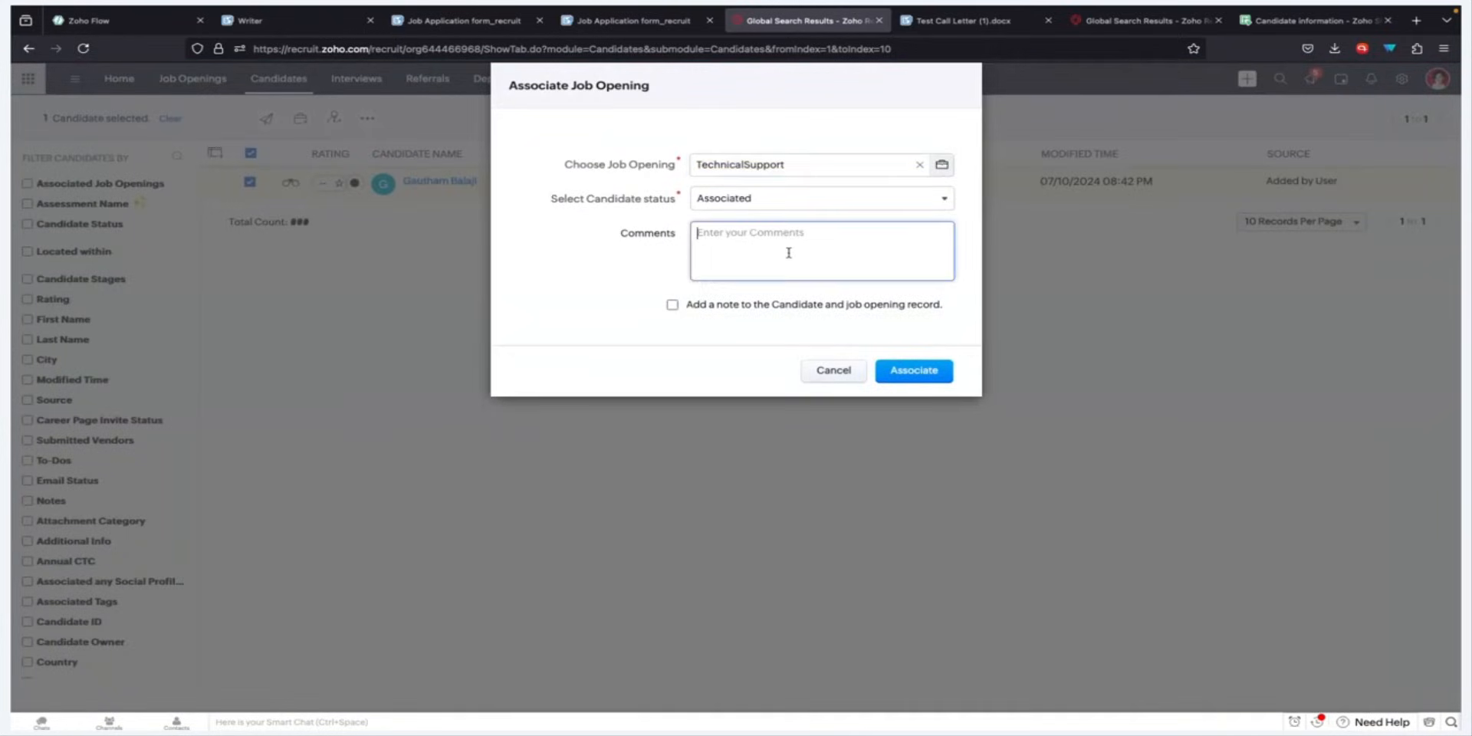
{"action": "left_click", "coordinate": [929, 373]}
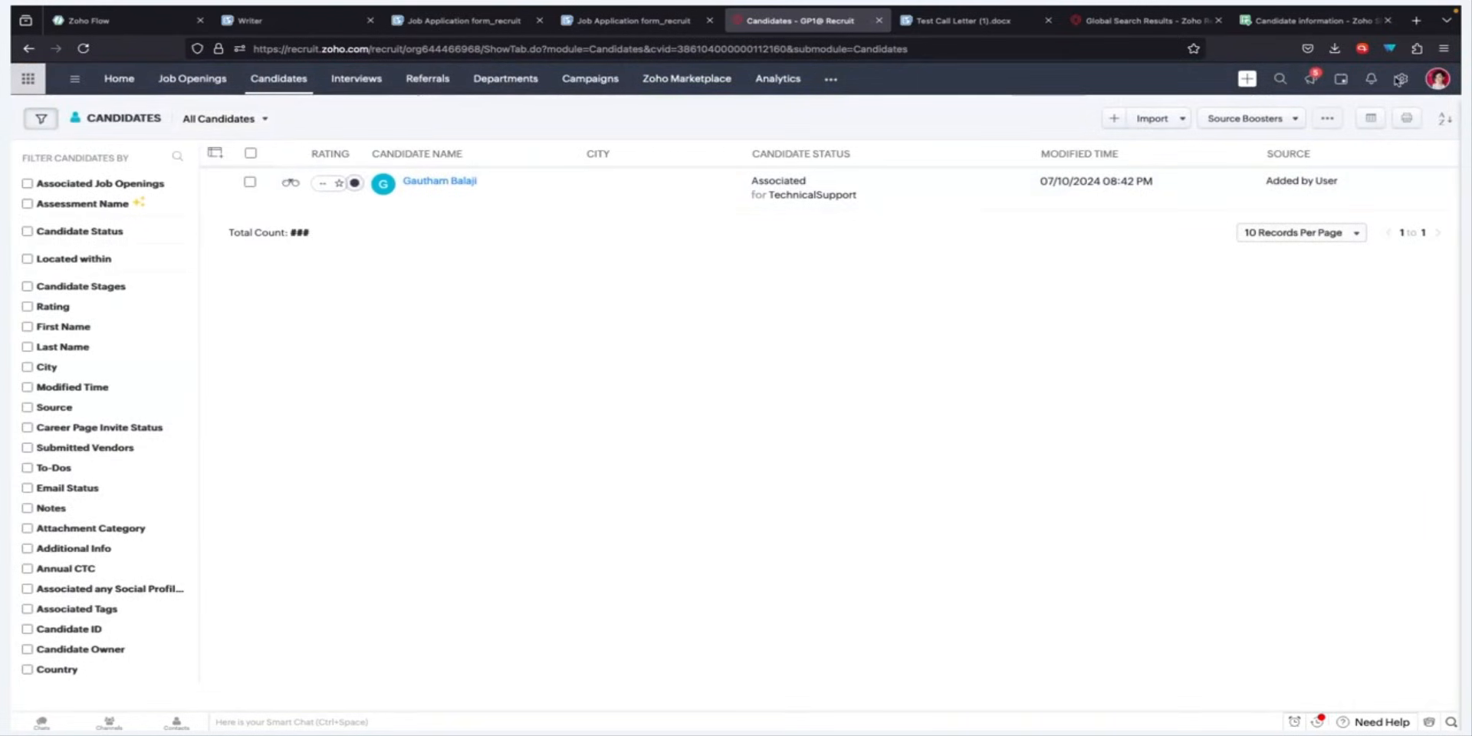
Find the workflow rules through the Setup search and open the Call letter Workflow rule.
{"action": "left_click", "coordinate": [1400, 80]}
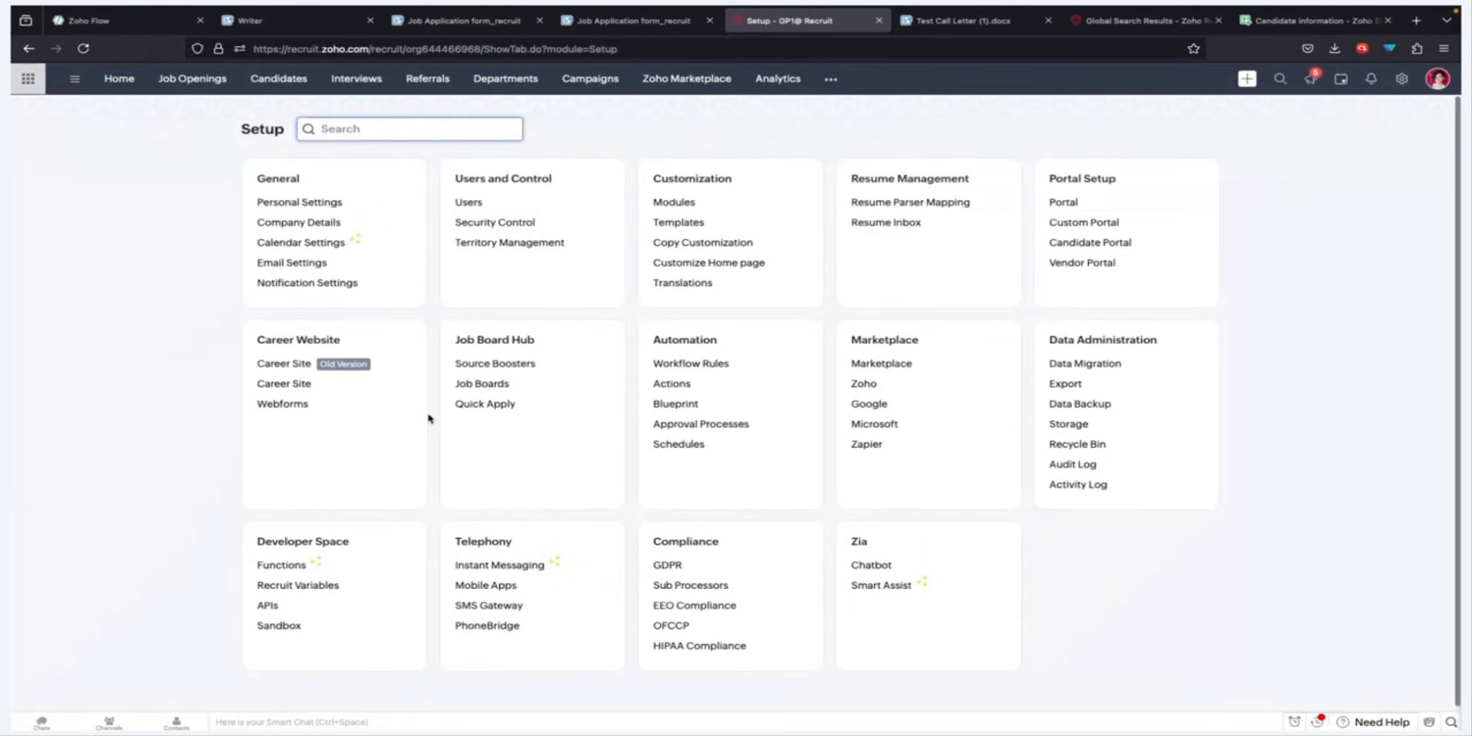
{"action": "type", "text": "wofk"}
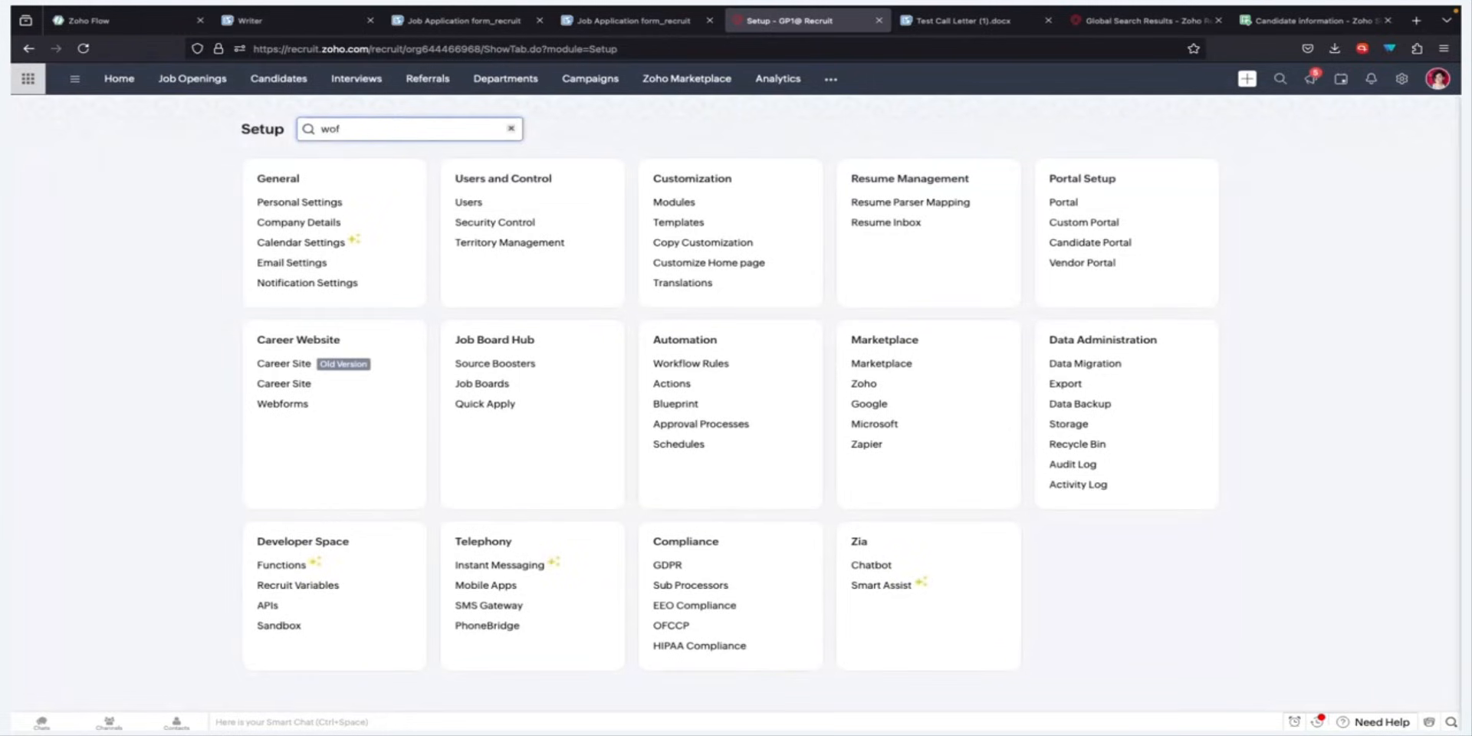
{"action": "key", "text": "BackSpace"}
{"action": "key", "text": "BackSpace"}
{"action": "type", "text": "rkfl"}
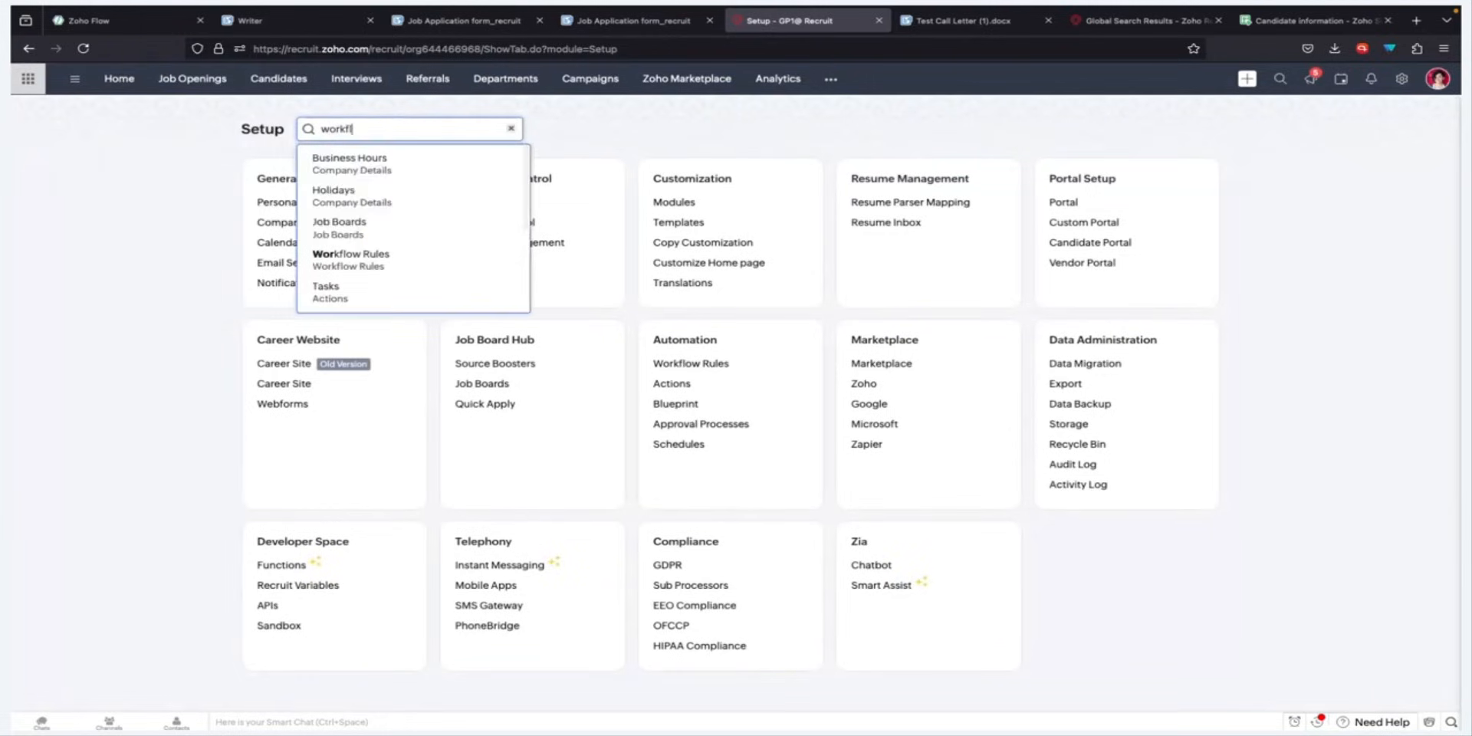
{"action": "type", "text": "ow rule"}
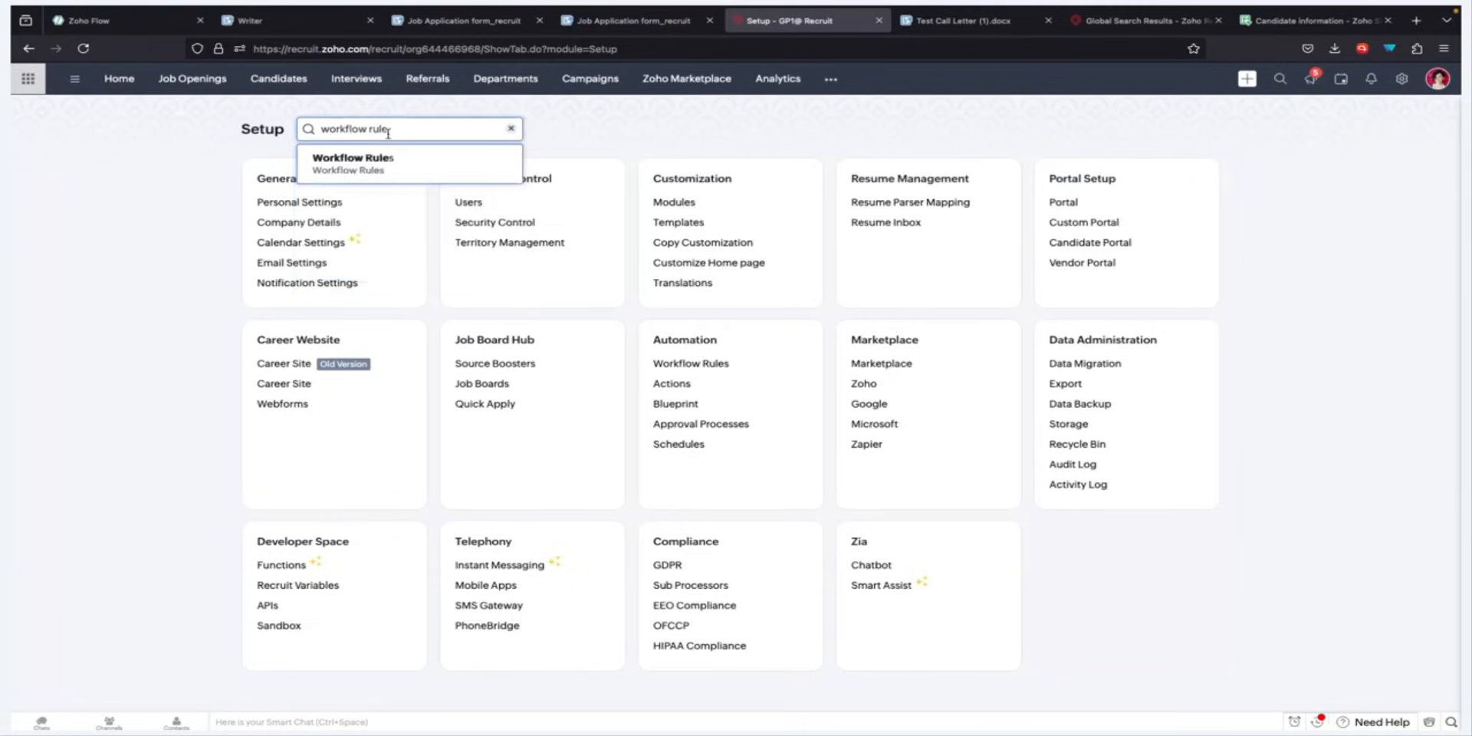
{"action": "left_click", "coordinate": [382, 170]}
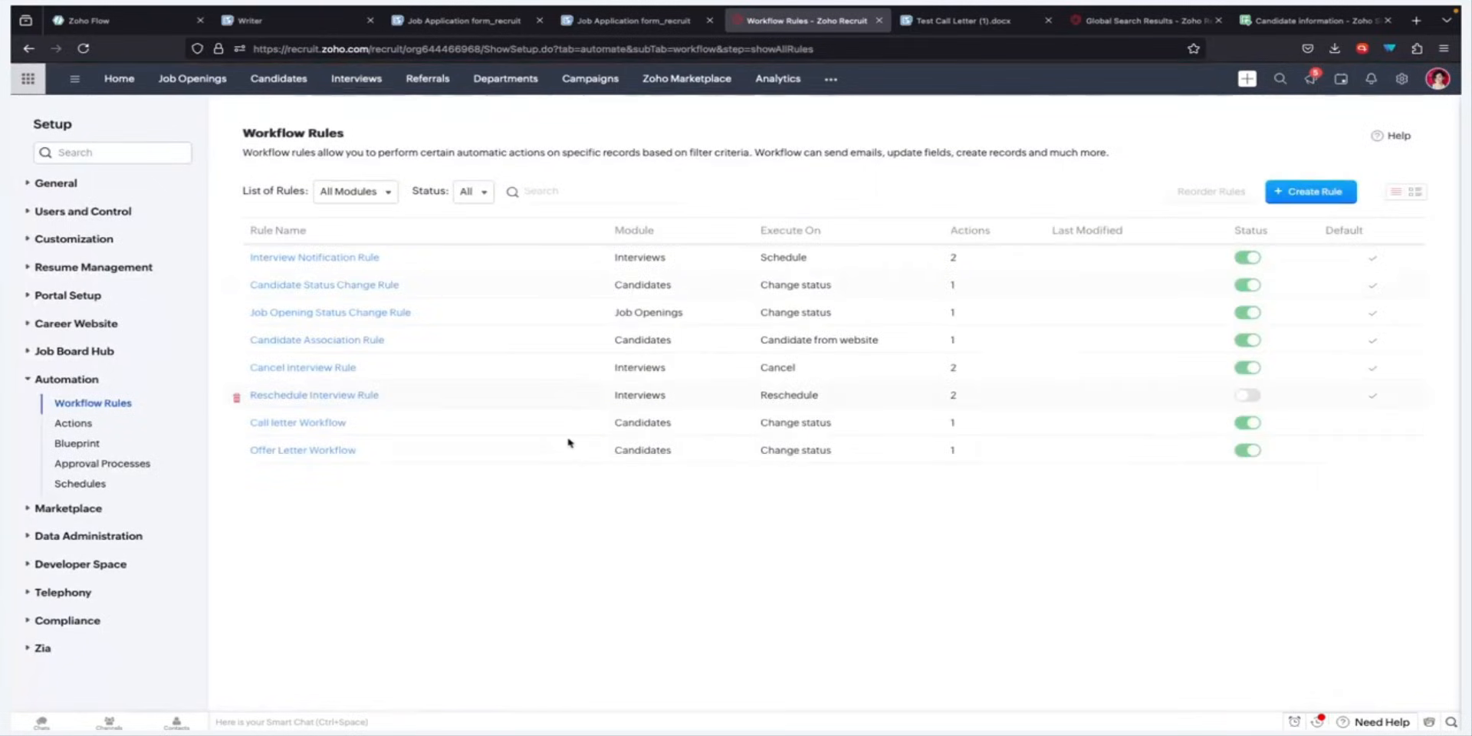
{"action": "left_click", "coordinate": [296, 431]}
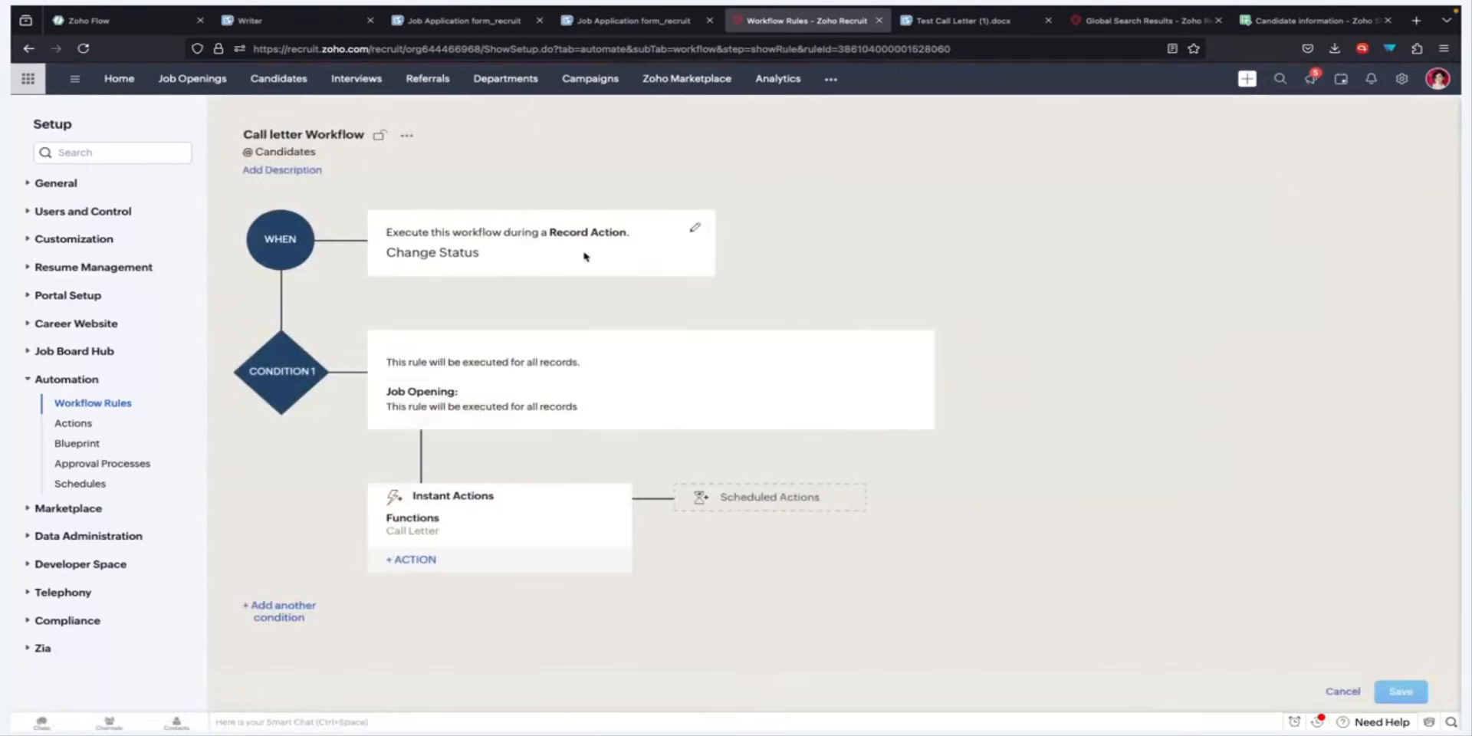
Review the Call letter Workflow's change-status trigger and its Condition 1 record criteria in their edit forms.
{"action": "left_click", "coordinate": [698, 233]}
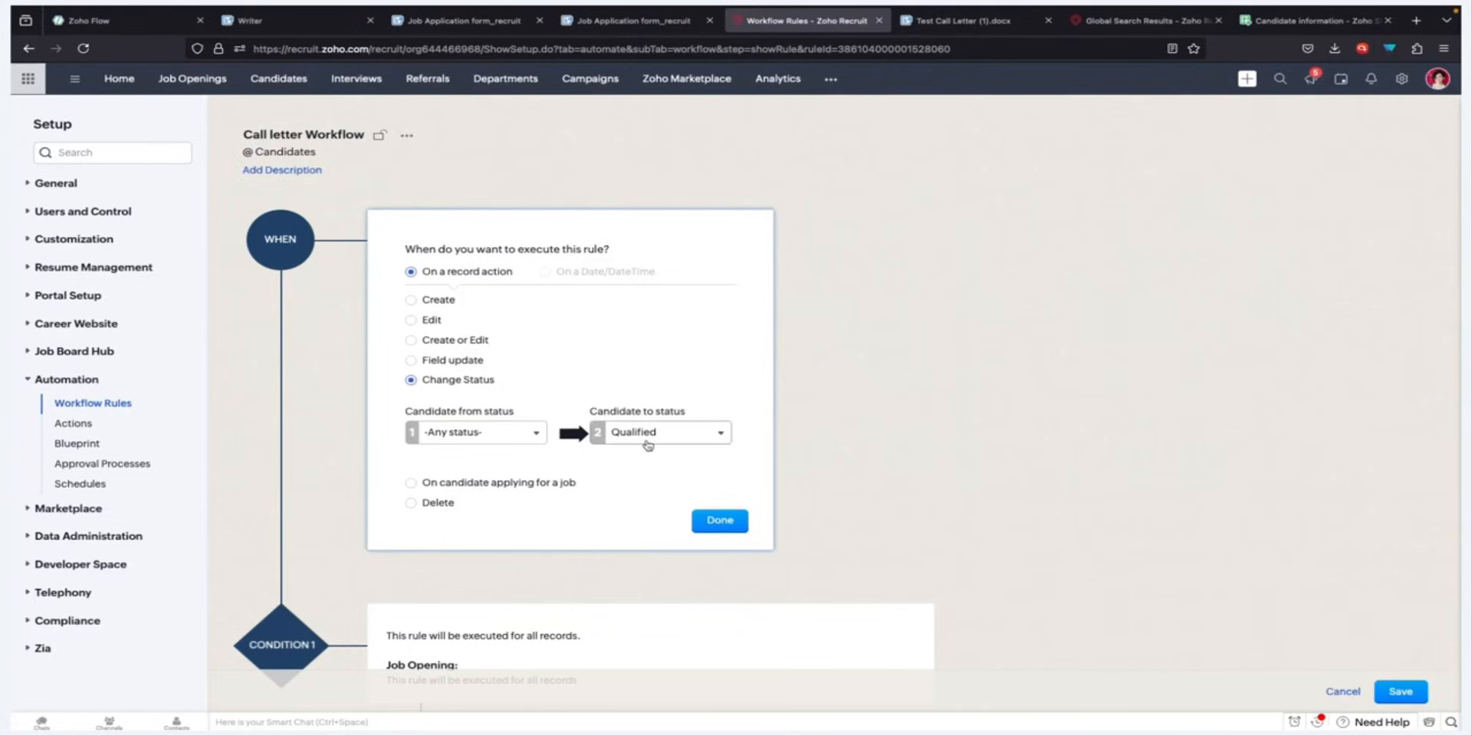
{"action": "scroll", "coordinate": [611, 593], "scroll_direction": "down", "scroll_amount": 2}
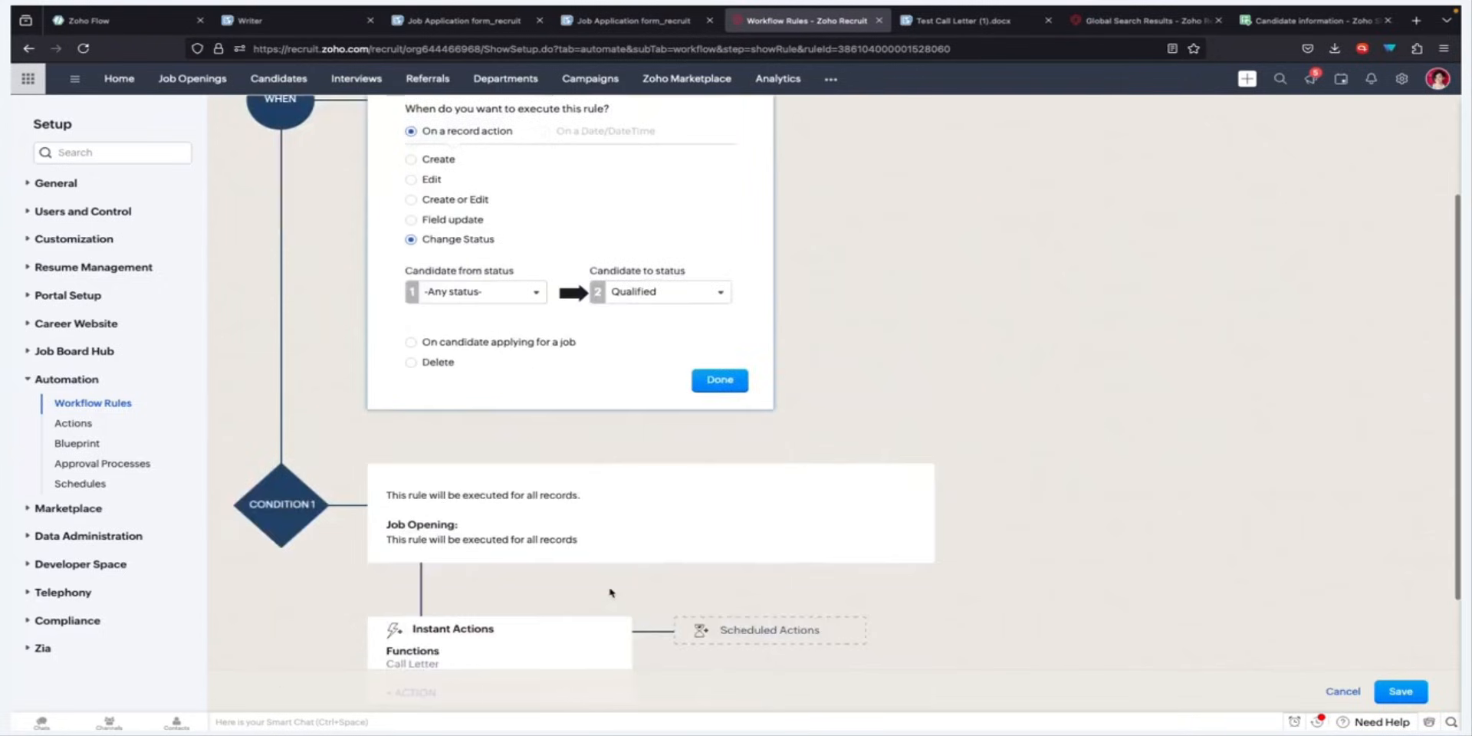
{"action": "scroll", "coordinate": [611, 593], "scroll_direction": "down", "scroll_amount": 2}
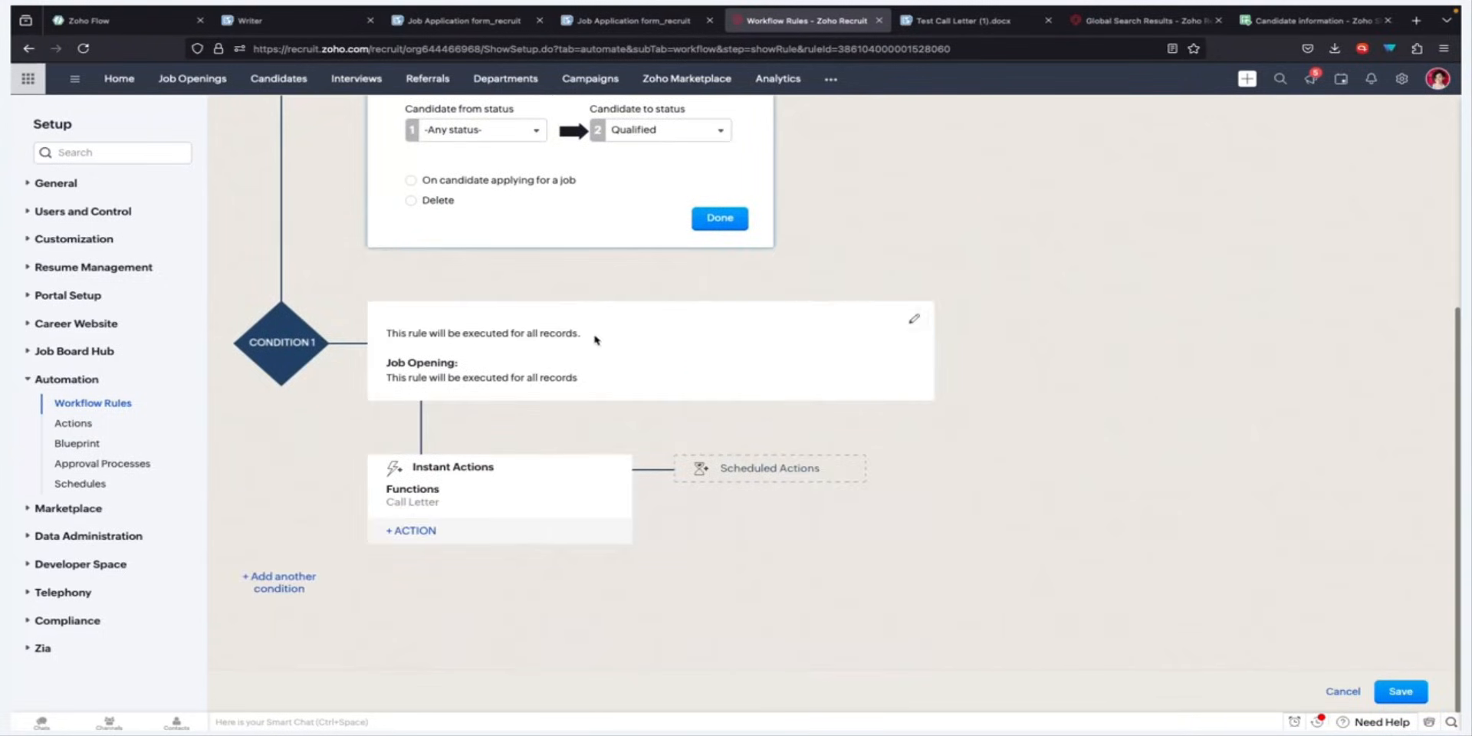
{"action": "left_click", "coordinate": [917, 320]}
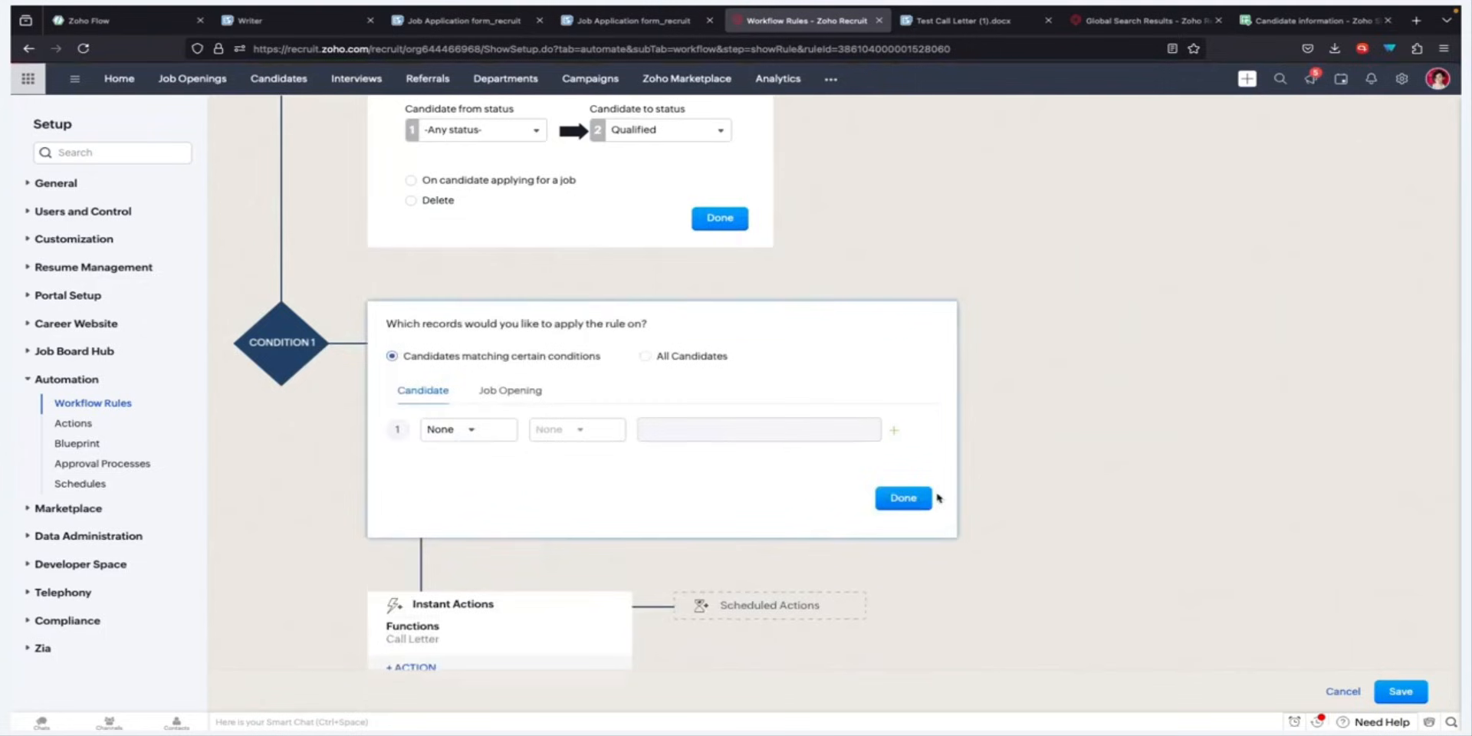
{"action": "scroll", "coordinate": [709, 536], "scroll_direction": "down", "scroll_amount": 1}
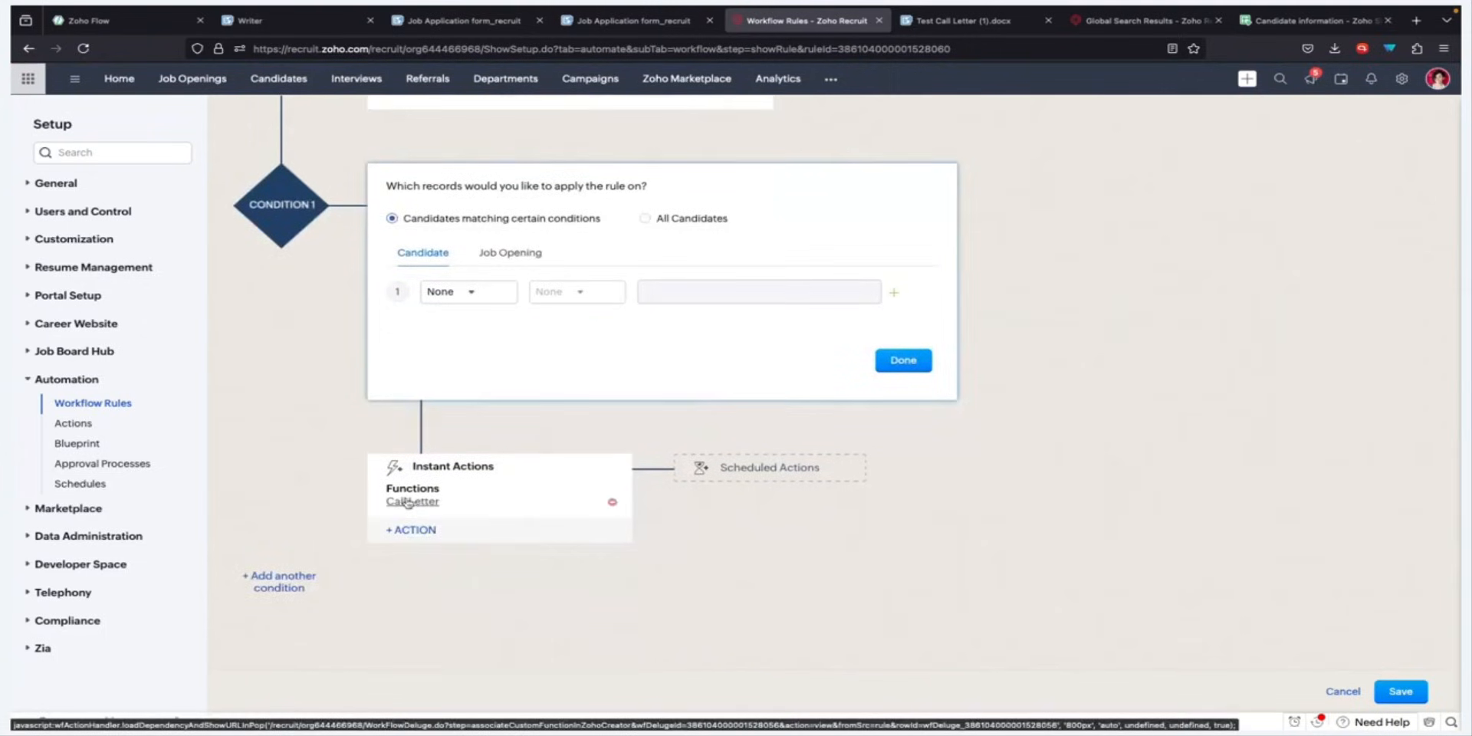
Examine the Call Letter function's argument mapping, Deluge script and connection, and close the editor without saving.
{"action": "left_click", "coordinate": [407, 502]}
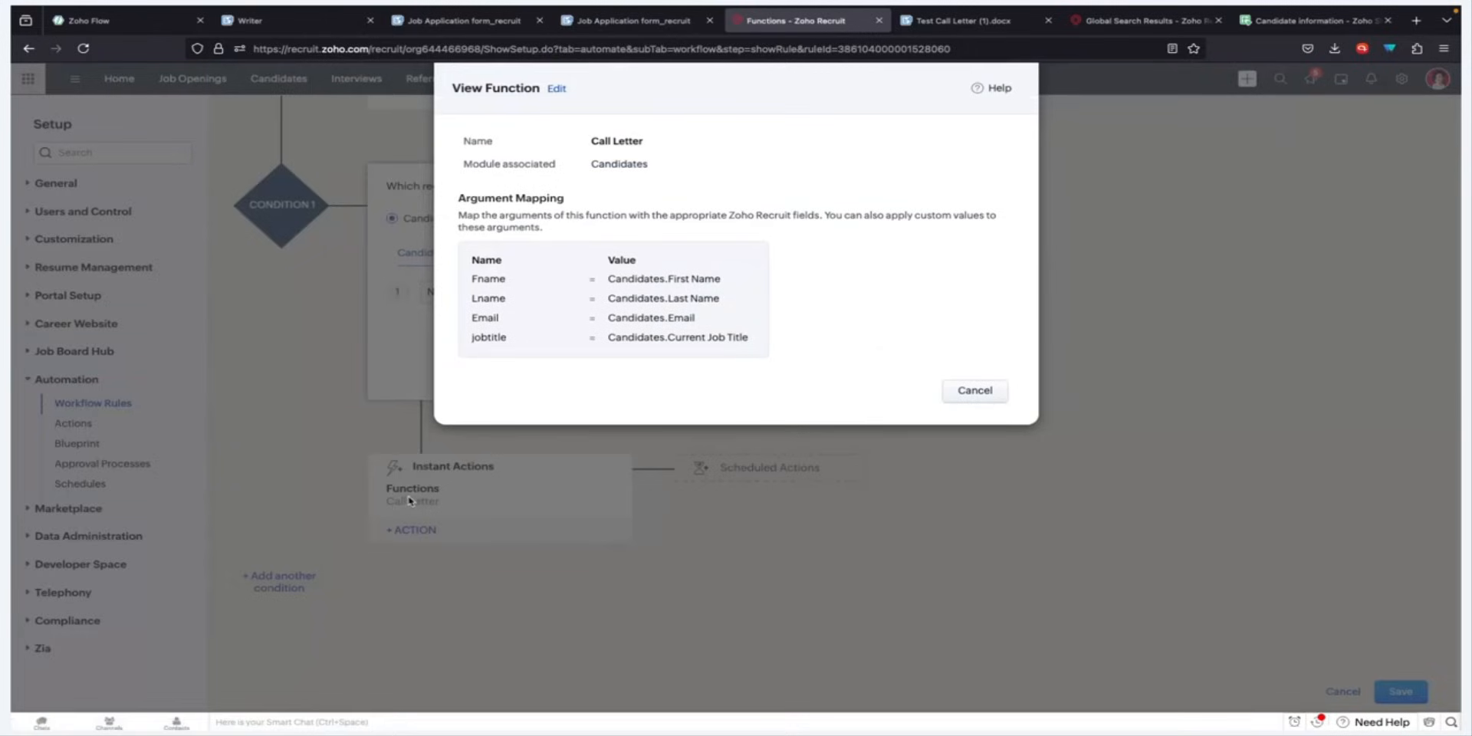
{"action": "left_click", "coordinate": [557, 88]}
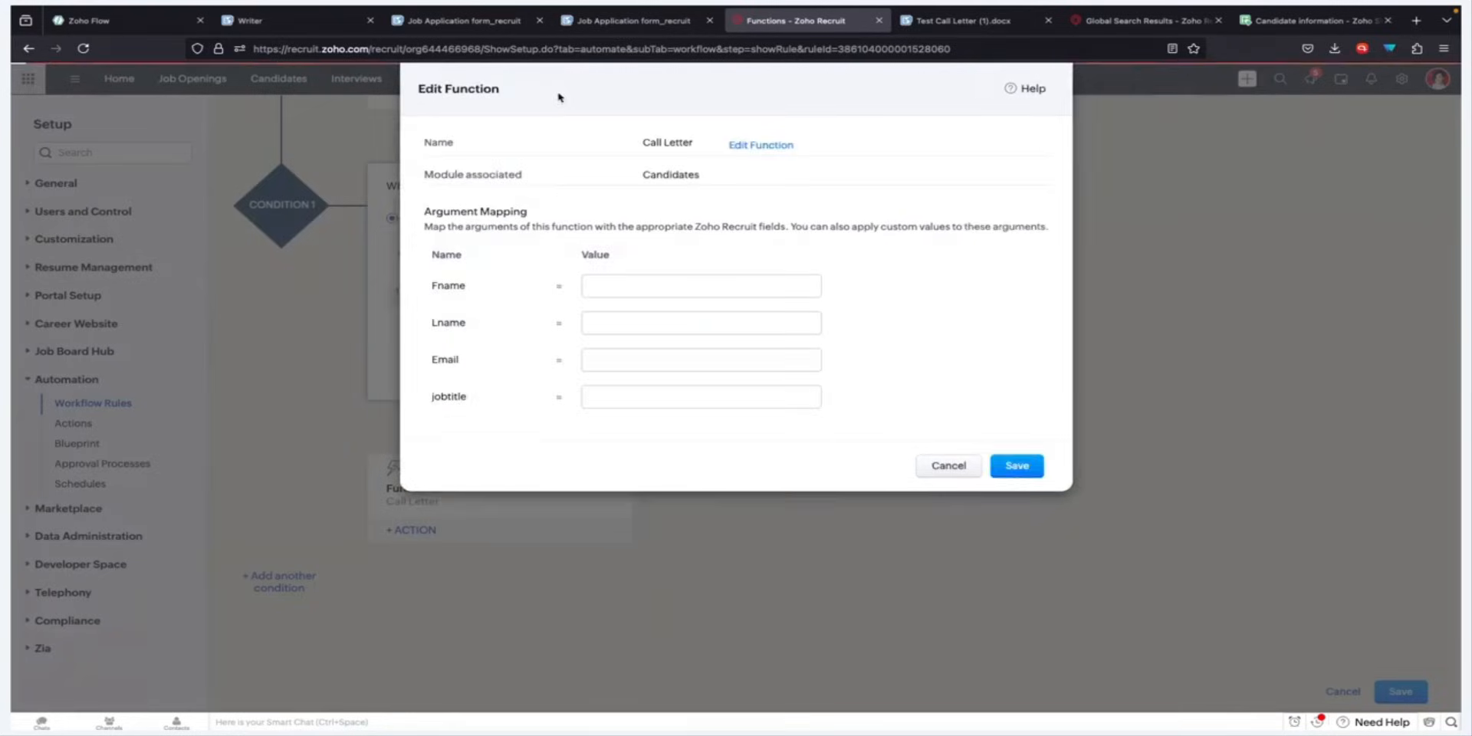
{"action": "left_click", "coordinate": [773, 146]}
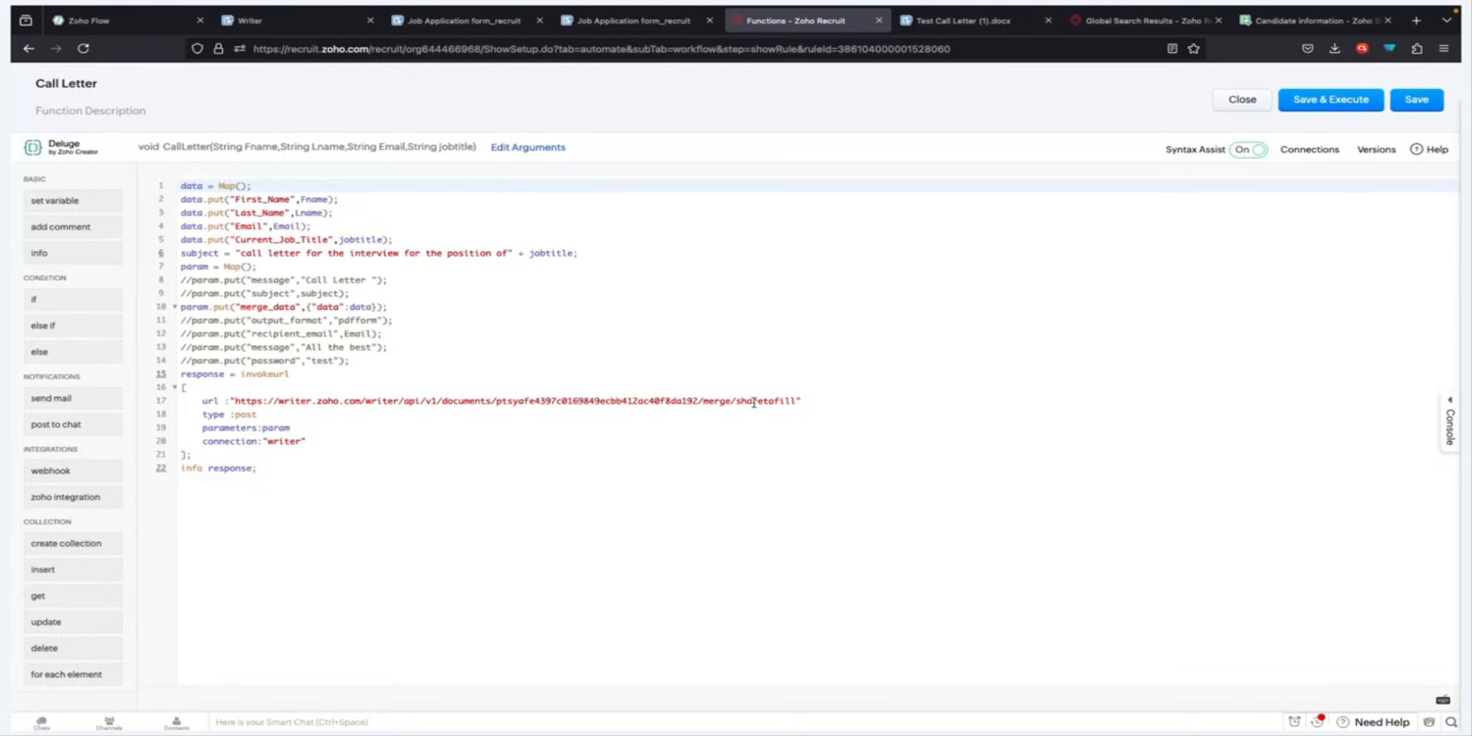
{"action": "double_click", "coordinate": [282, 440]}
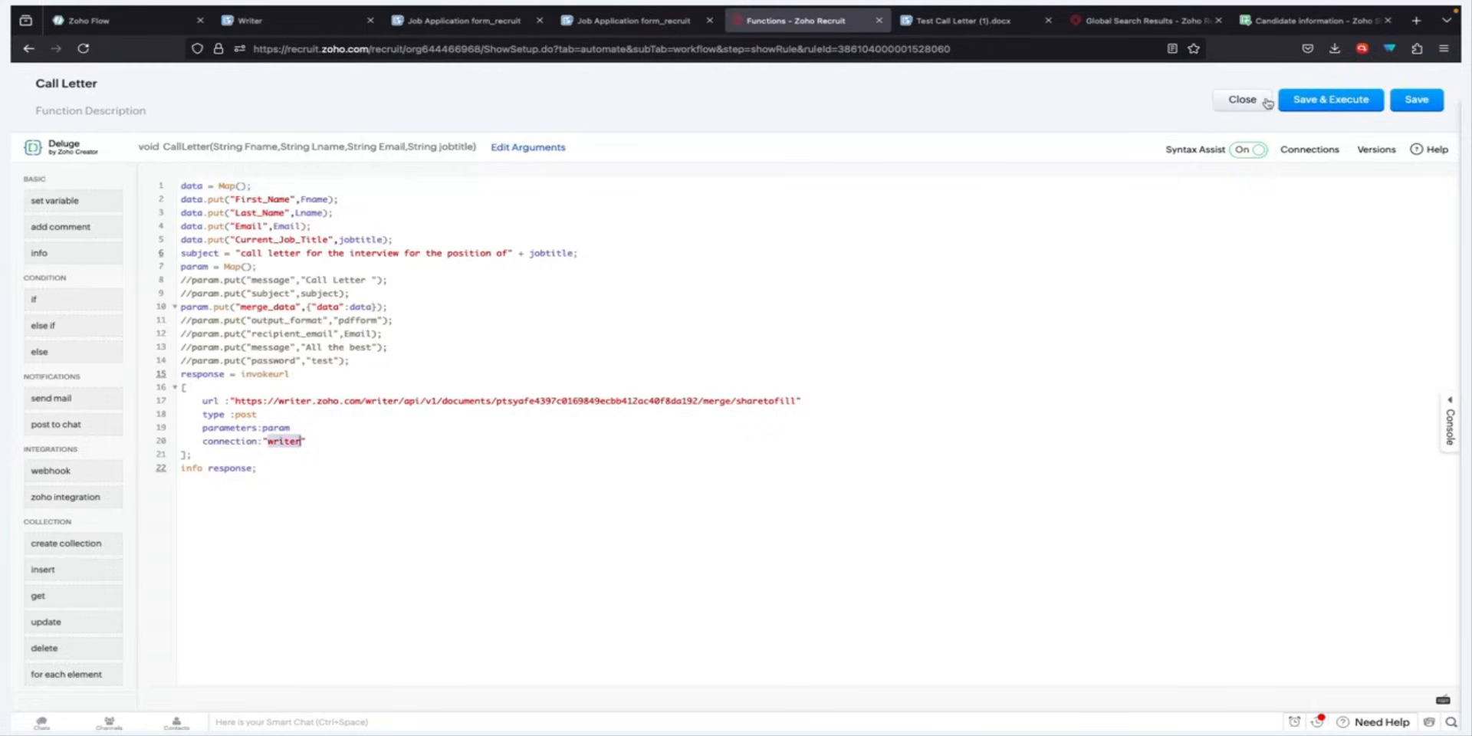
{"action": "left_click", "coordinate": [1242, 99]}
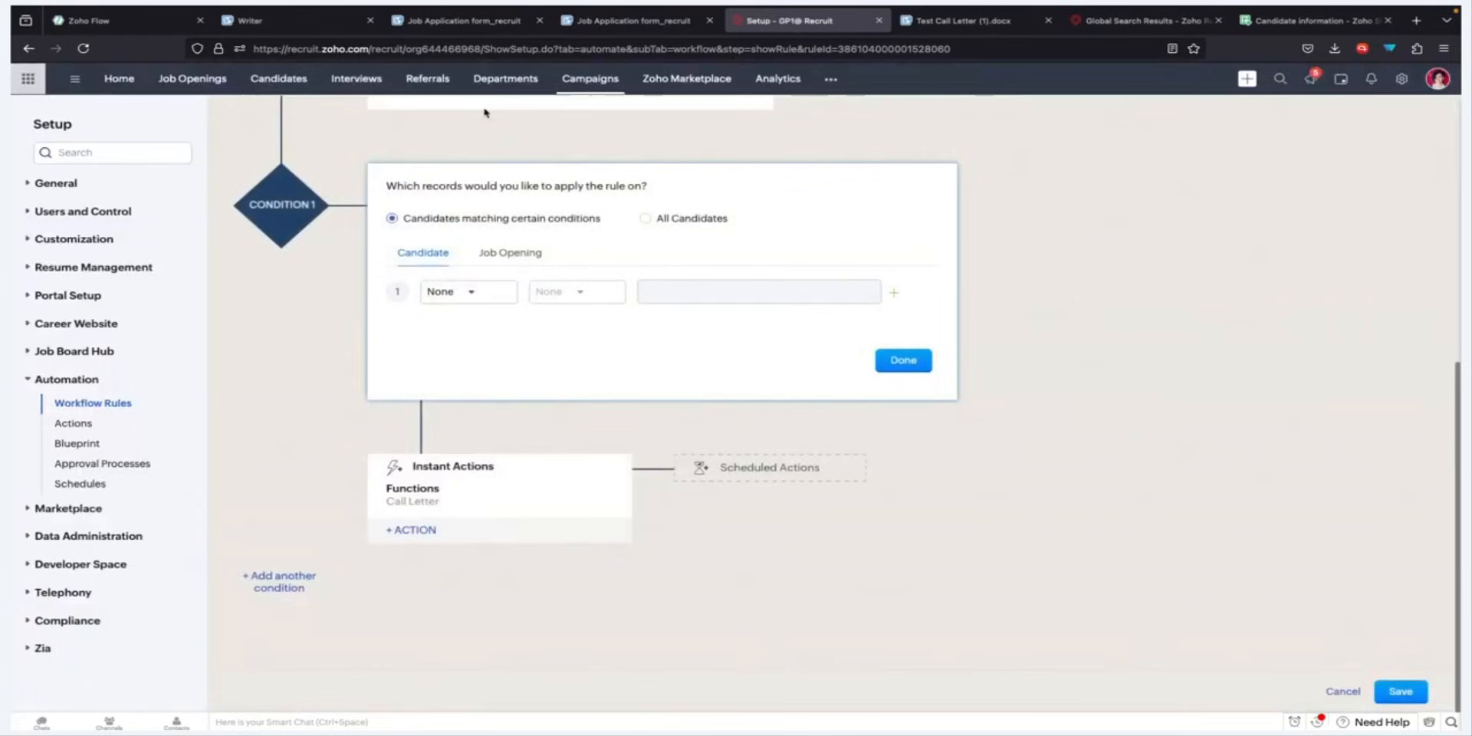
Open the TechnicalSupport job opening and list the candidates in its Screening stage.
{"action": "left_click", "coordinate": [220, 80]}
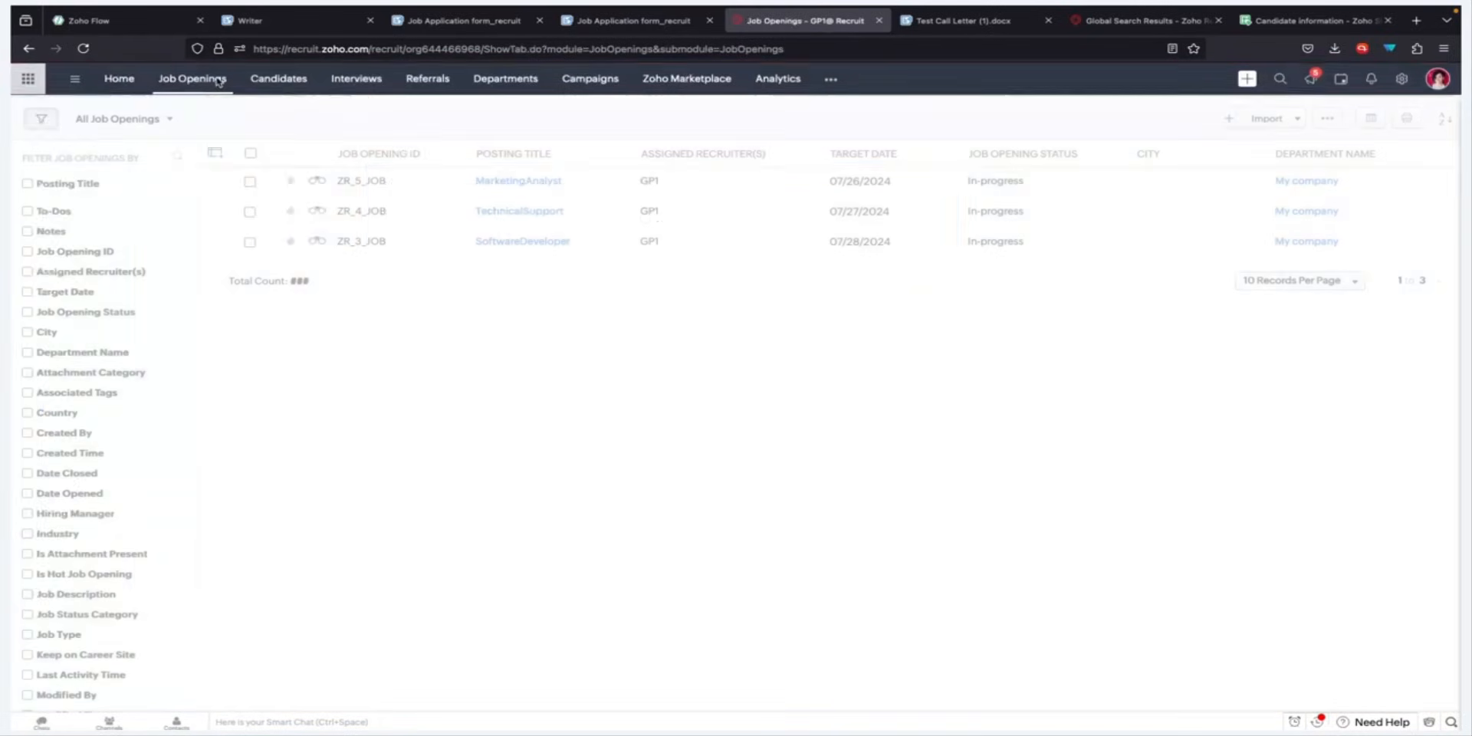
{"action": "left_click", "coordinate": [532, 215]}
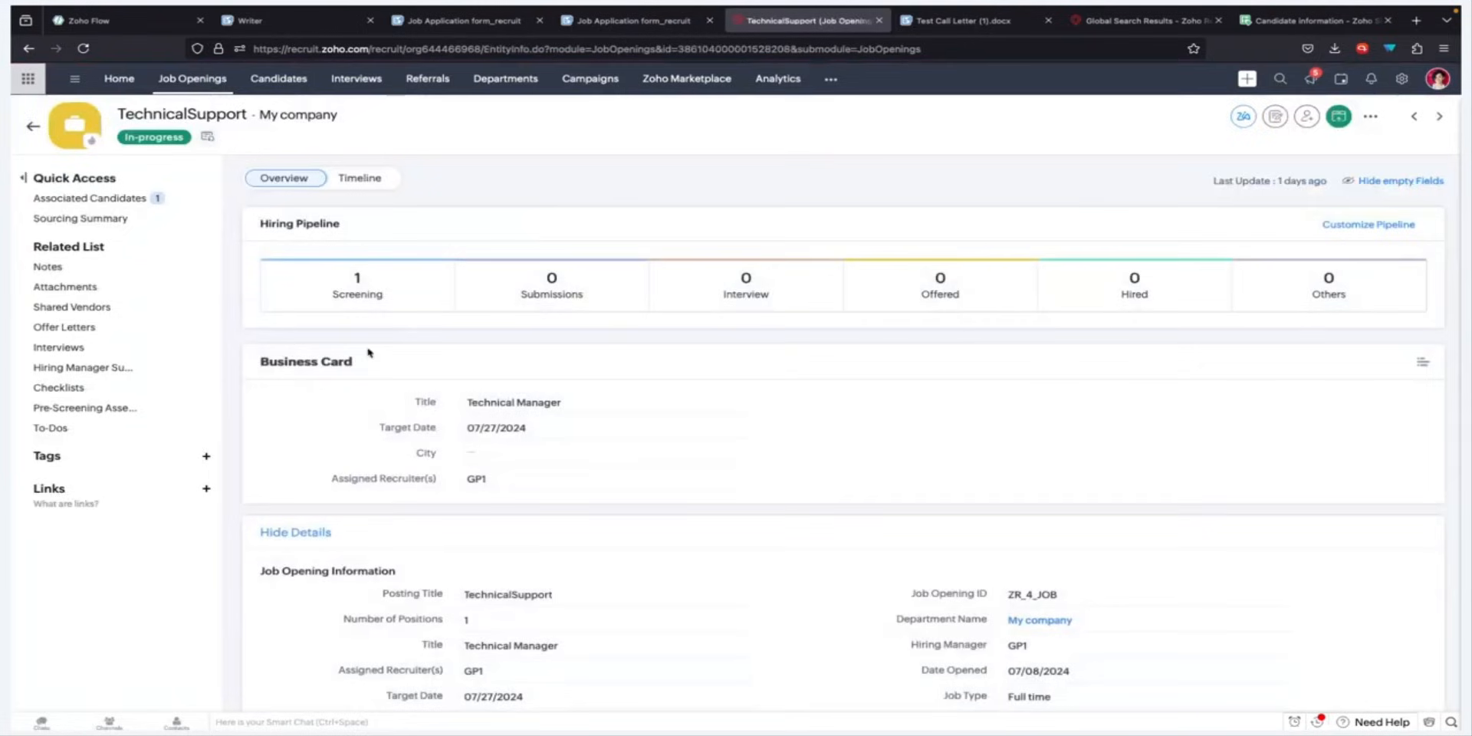
{"action": "mouse_move", "coordinate": [386, 295]}
{"action": "left_click", "coordinate": [328, 340]}
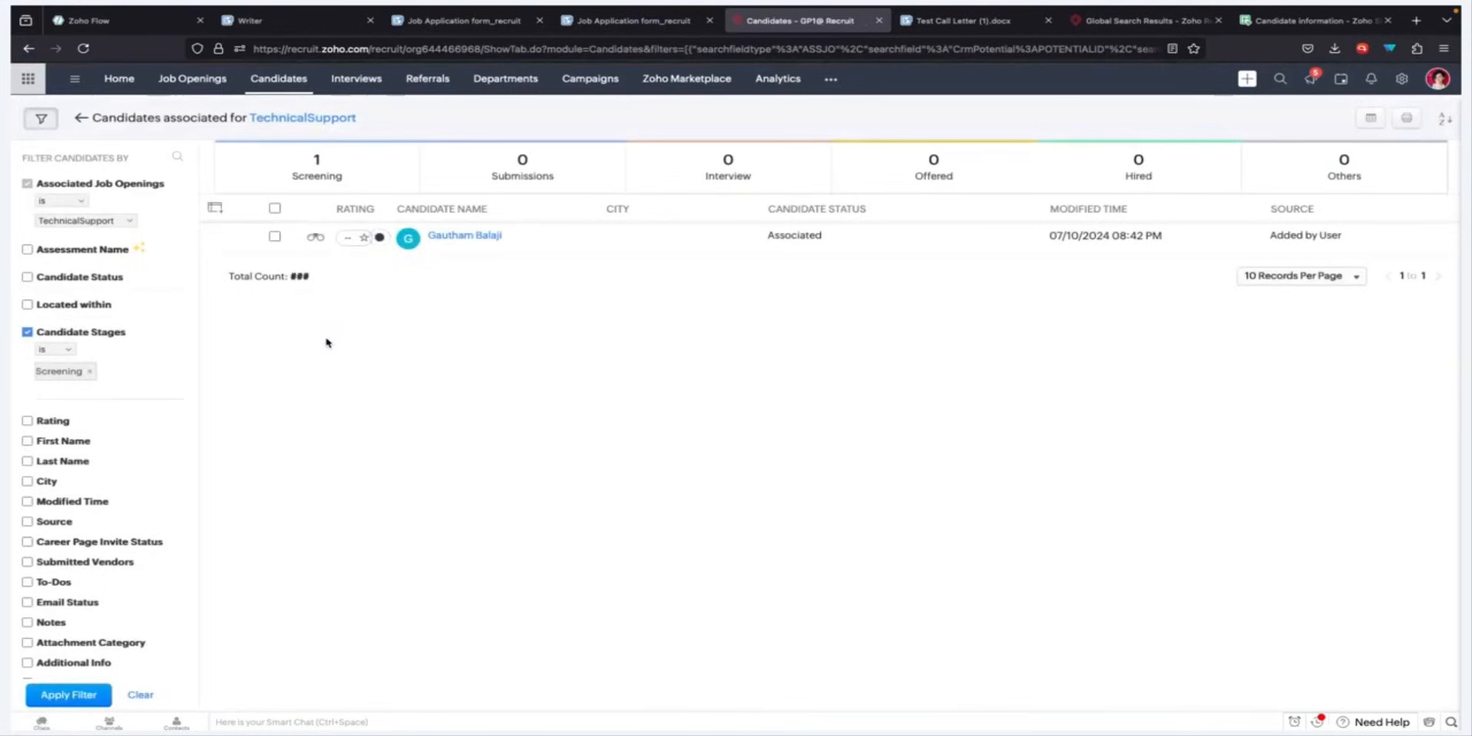
Change the status of the candidate associated with TechnicalSupport to Qualified.
{"action": "left_click", "coordinate": [274, 237]}
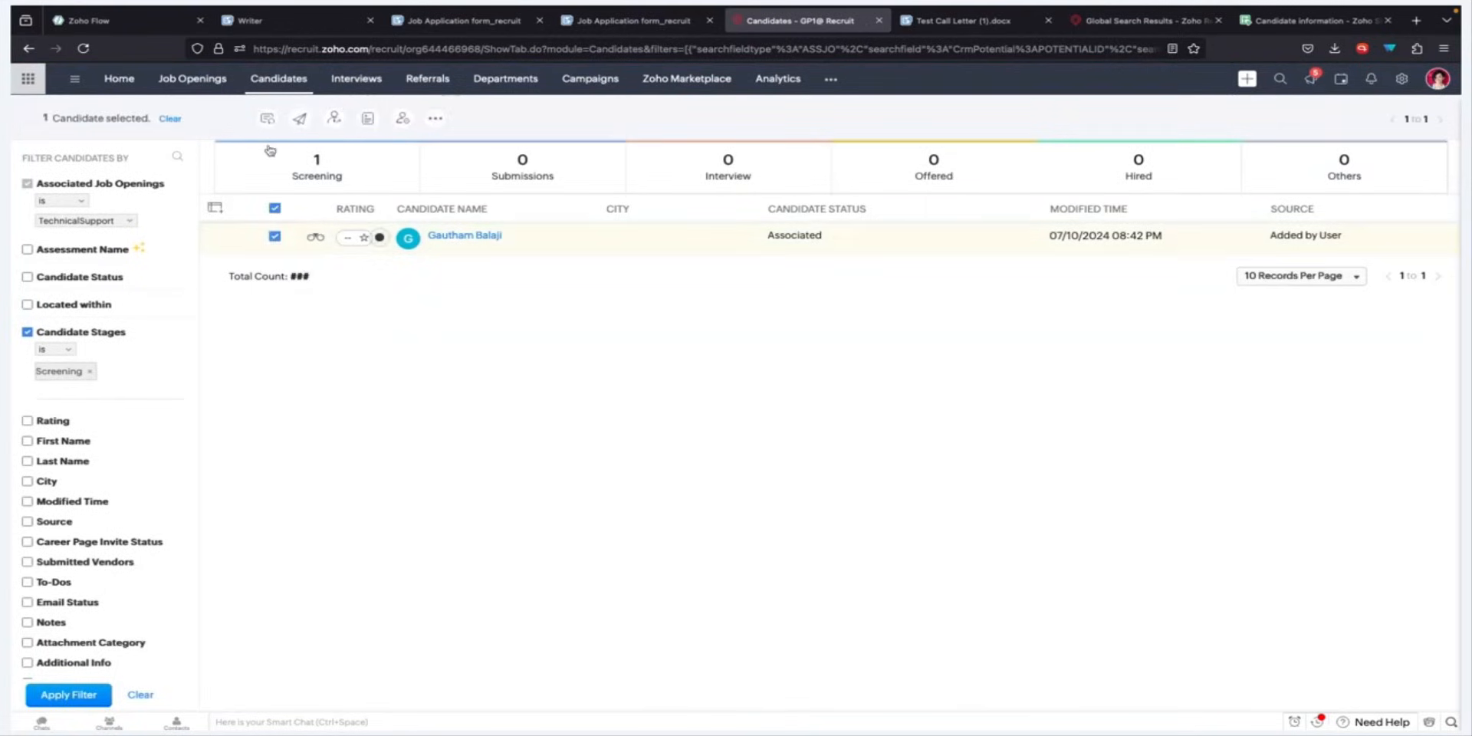
{"action": "left_click", "coordinate": [267, 118]}
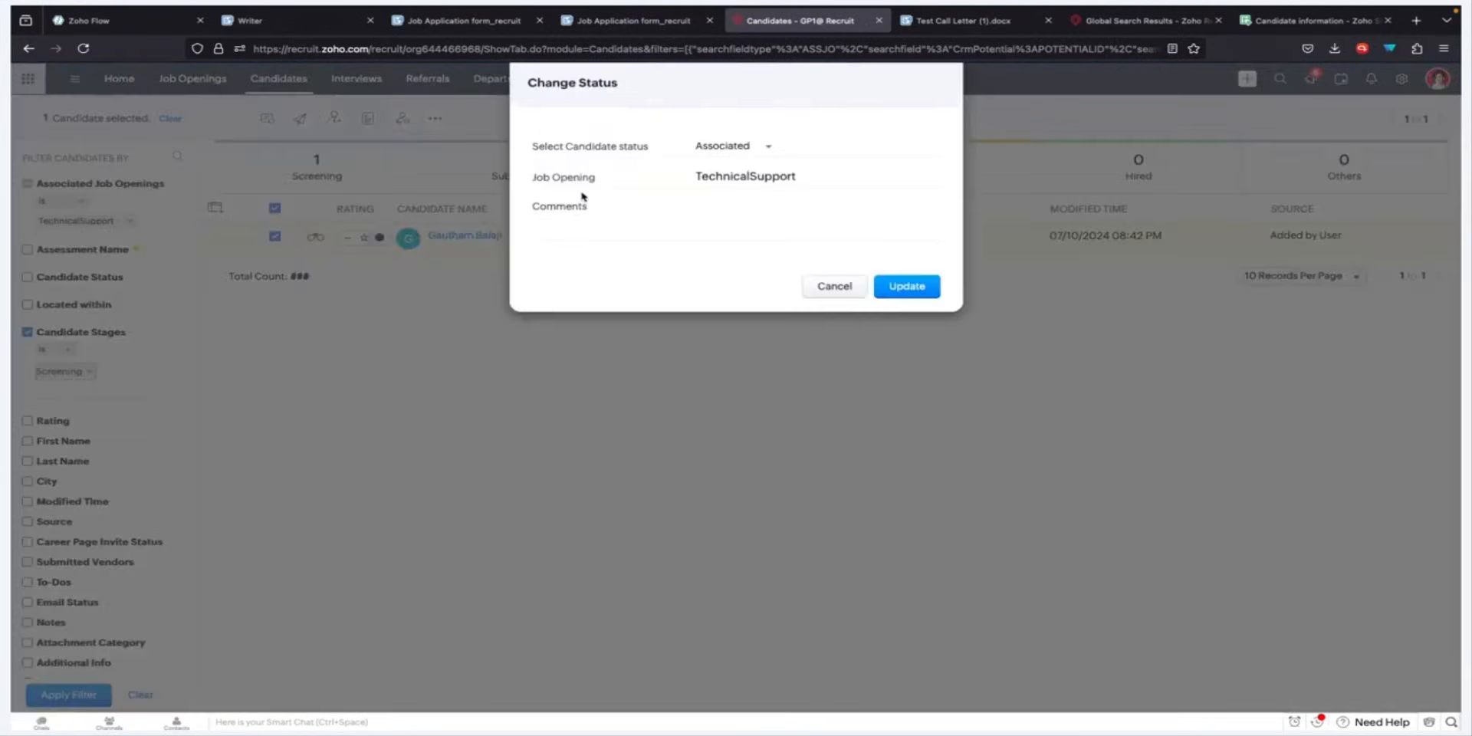
{"action": "left_click", "coordinate": [738, 153]}
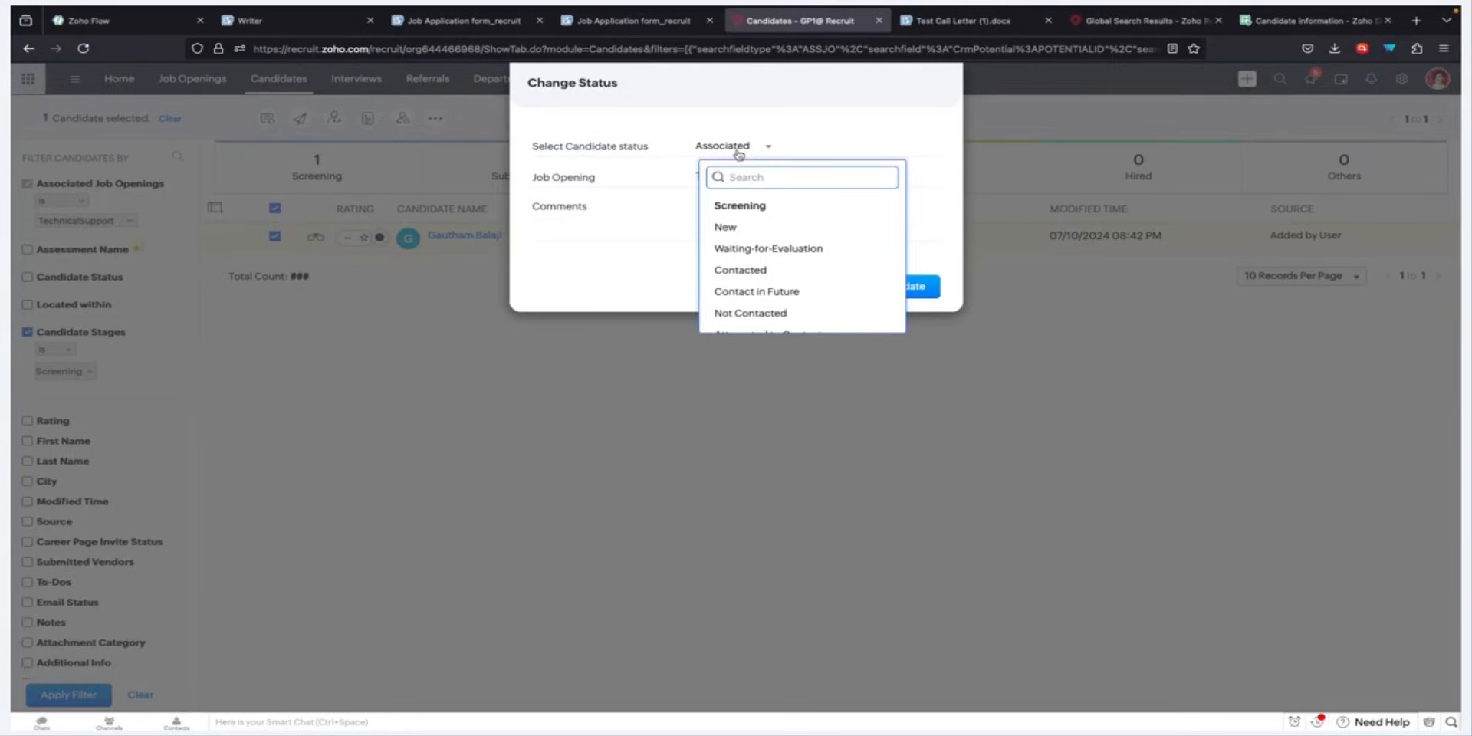
{"action": "type", "text": "qualifis"}
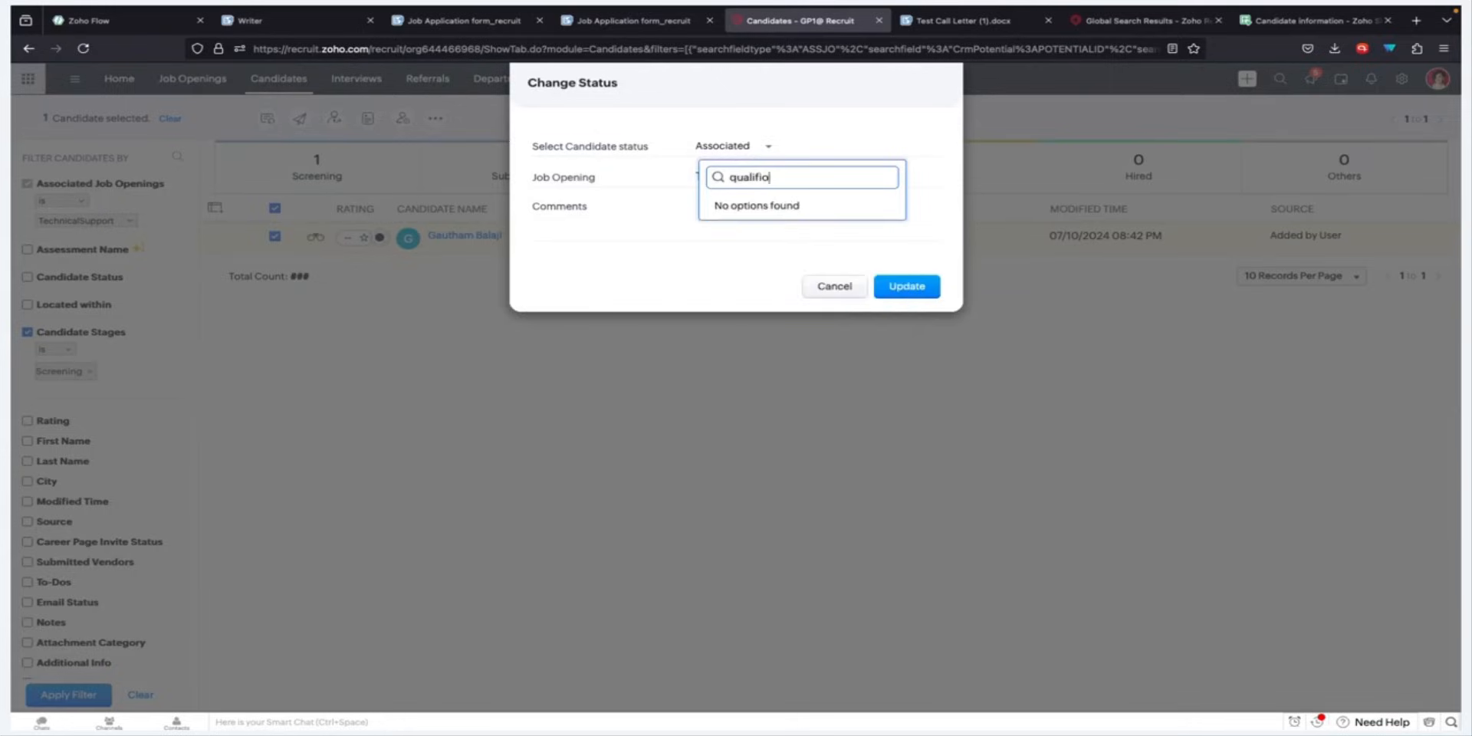
{"action": "key", "text": "BackSpace"}
{"action": "left_click", "coordinate": [737, 226]}
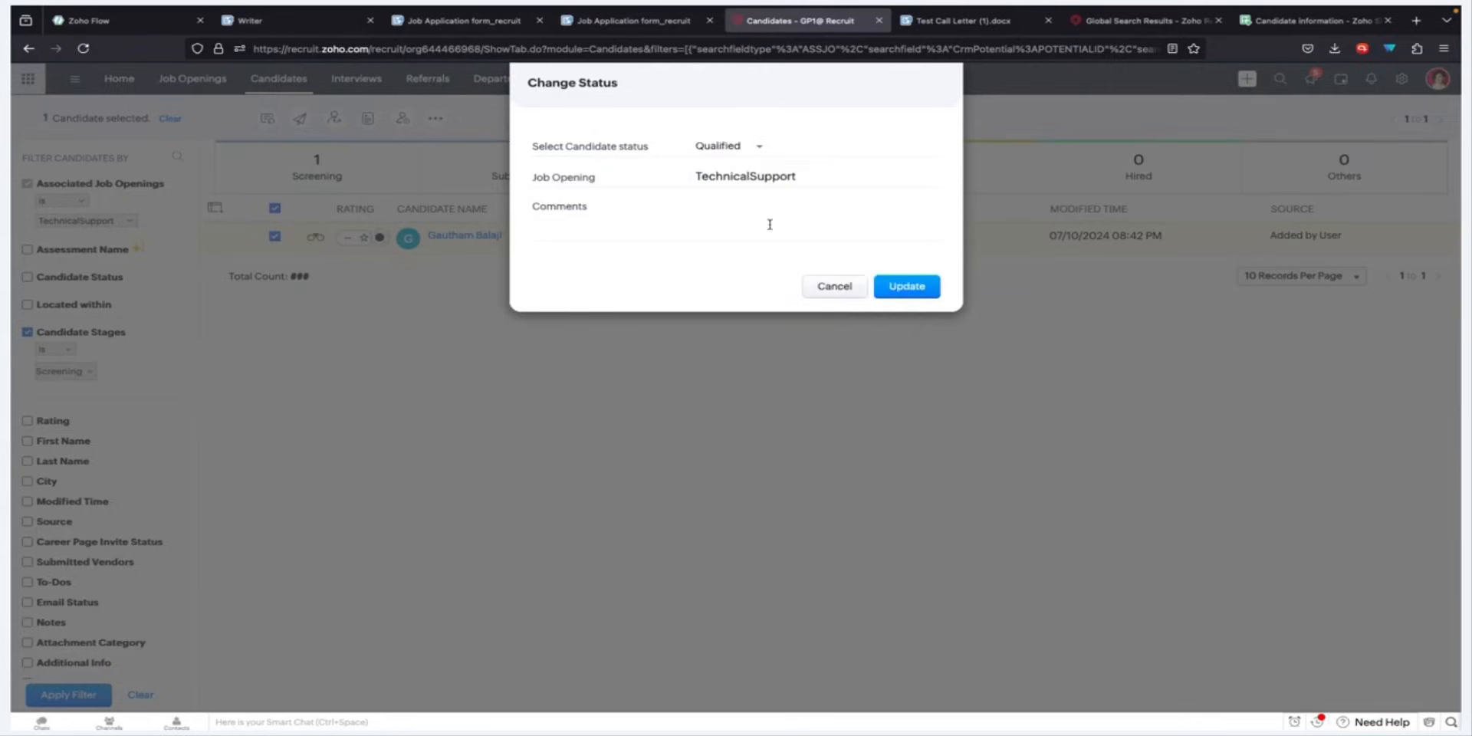
{"action": "left_click", "coordinate": [913, 289]}
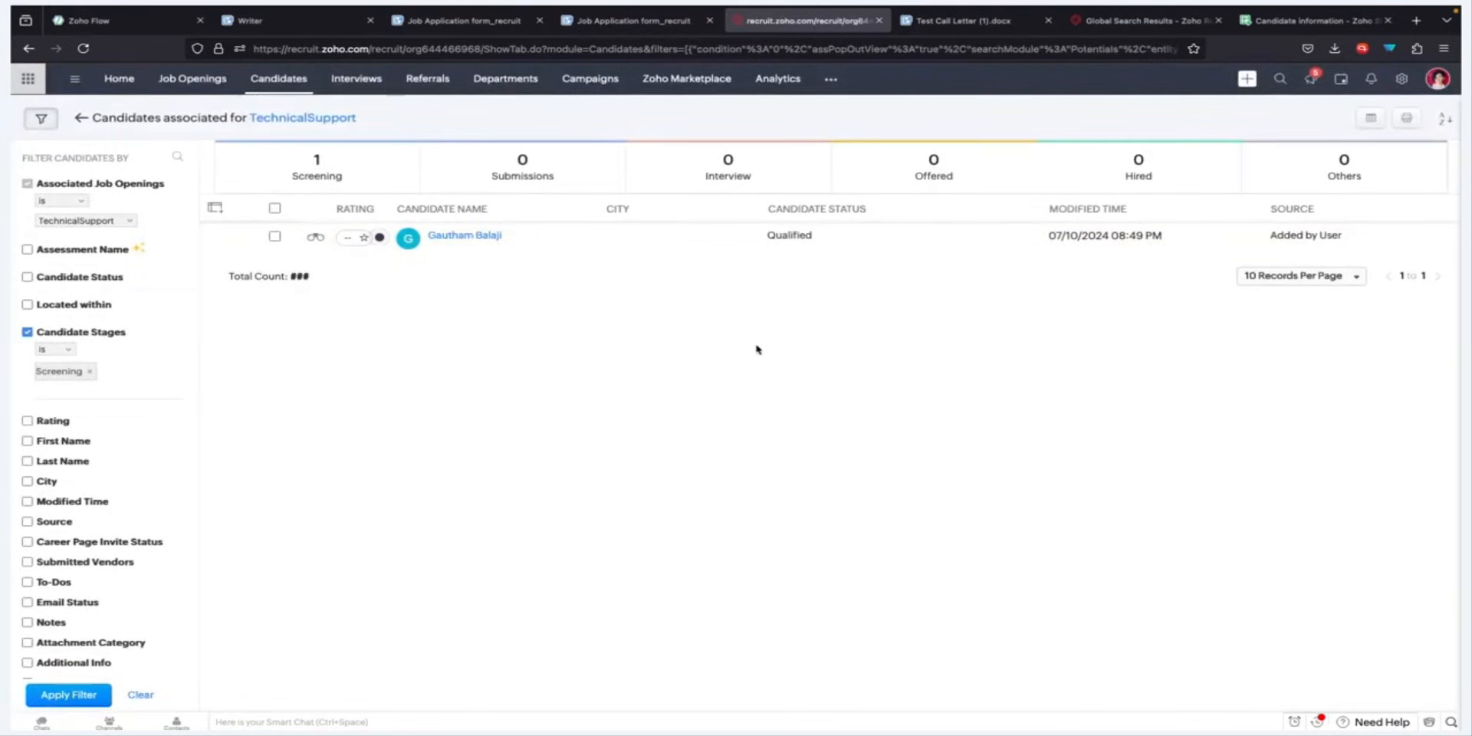
Switch to the Test Call Letter (1).docx template in Zoho Writer and open its merge logs.
{"action": "left_click", "coordinate": [937, 26]}
{"action": "left_click", "coordinate": [115, 449]}
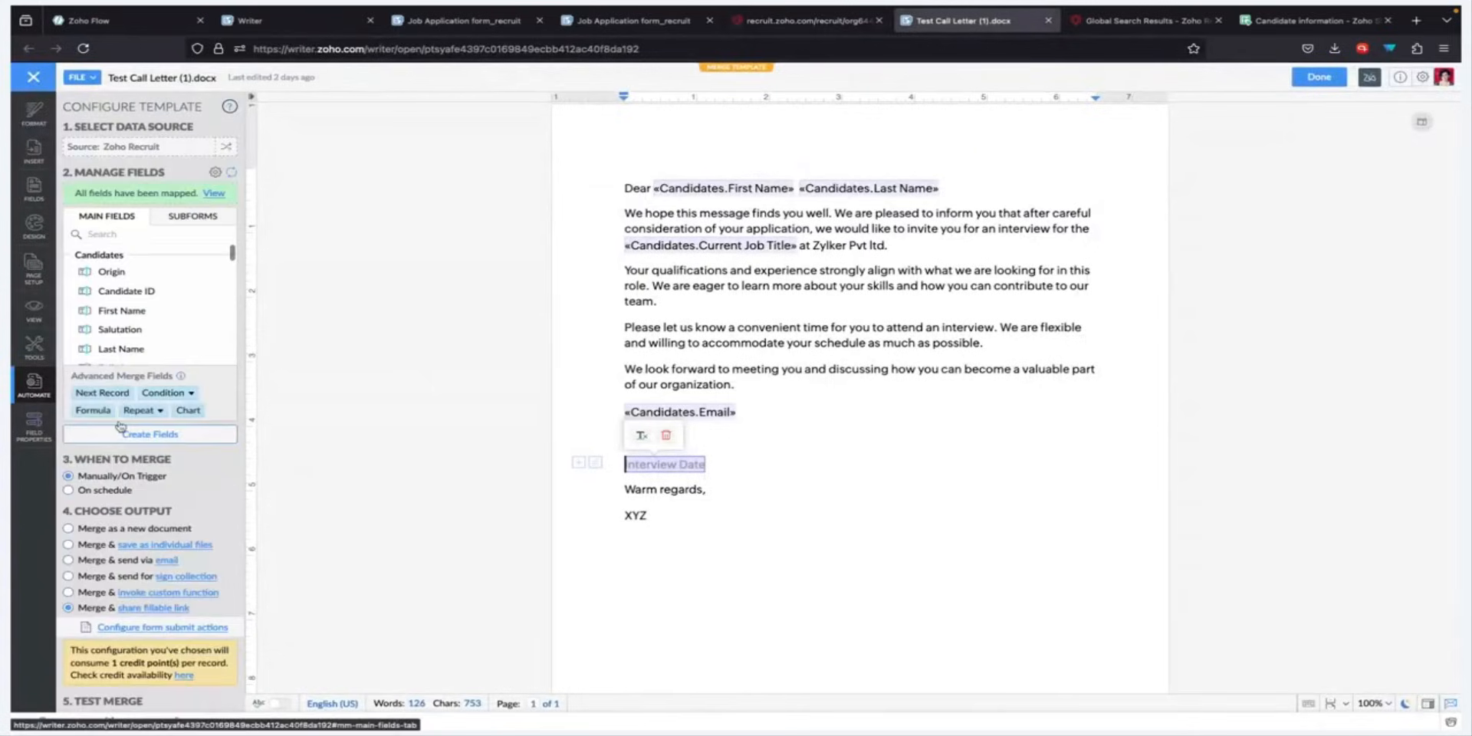
{"action": "scroll", "coordinate": [122, 429], "scroll_direction": "down", "scroll_amount": 5}
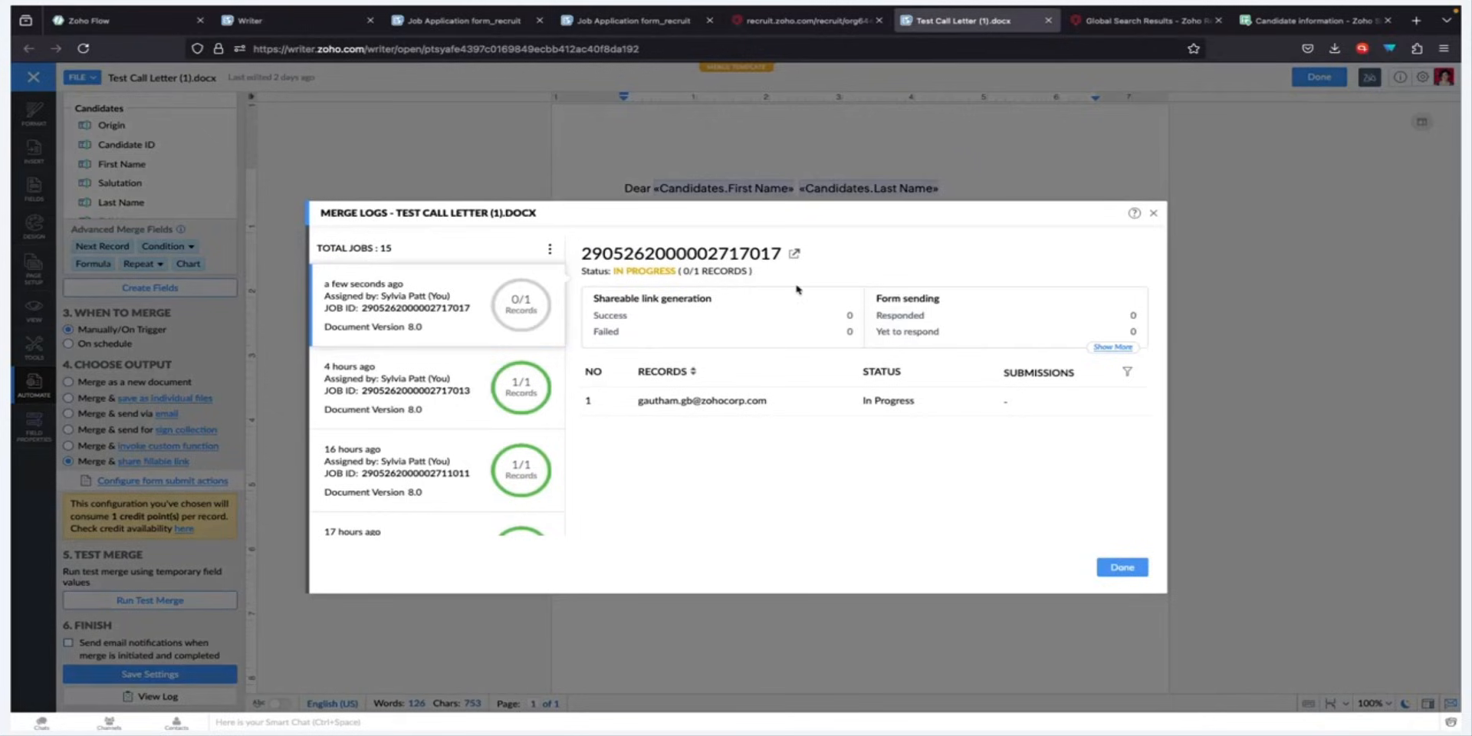
Compare the latest merge job with the previous one and open the latest job's full report.
{"action": "left_click", "coordinate": [447, 388]}
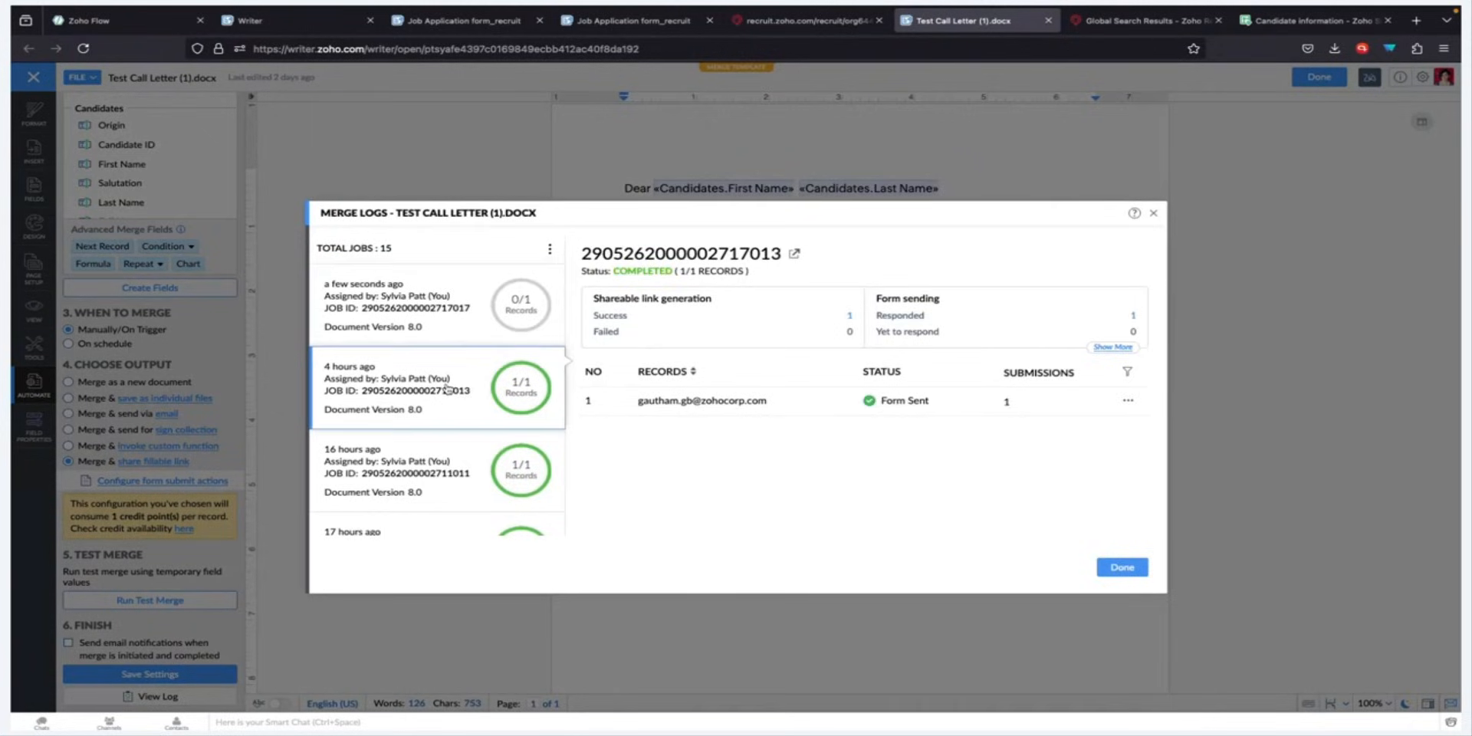
{"action": "left_click", "coordinate": [449, 311]}
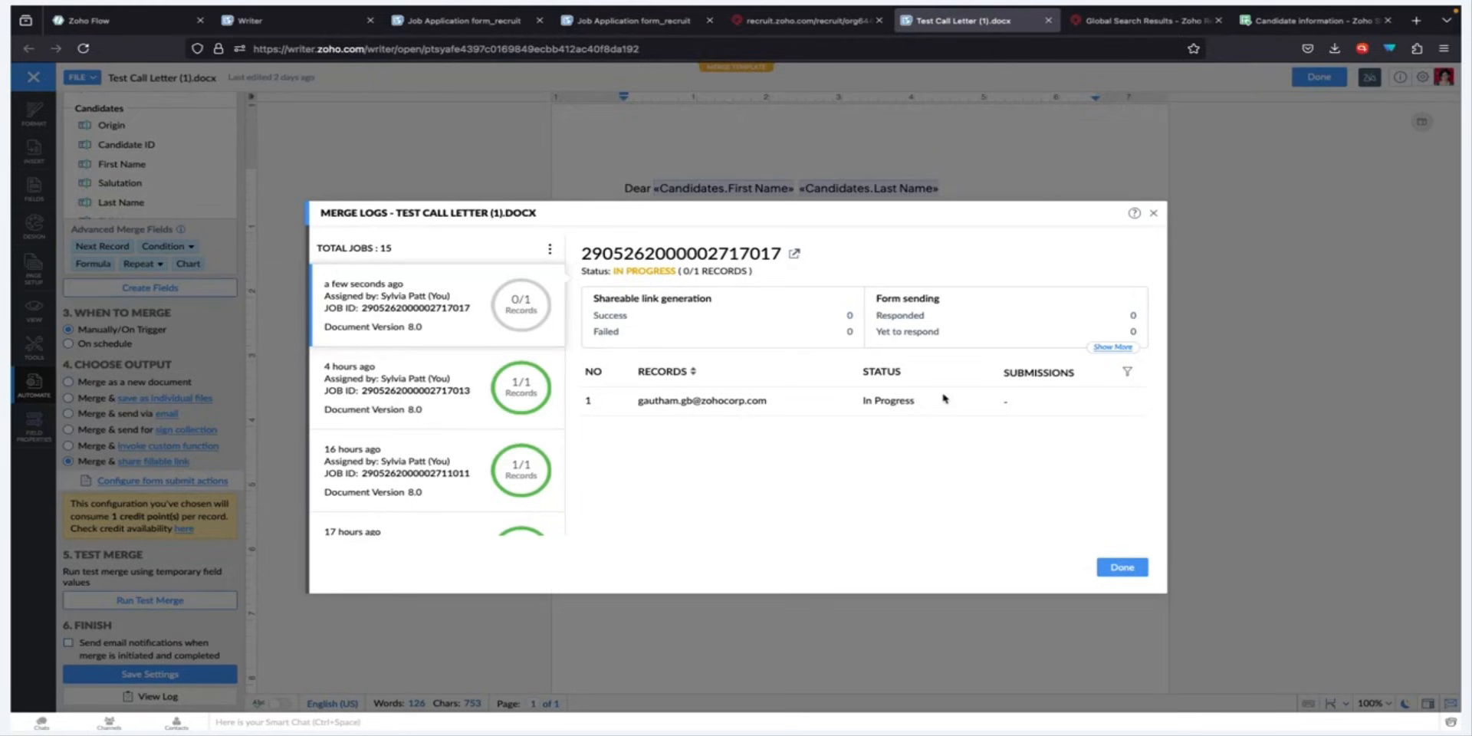
{"action": "left_click", "coordinate": [414, 377]}
{"action": "left_click", "coordinate": [425, 314]}
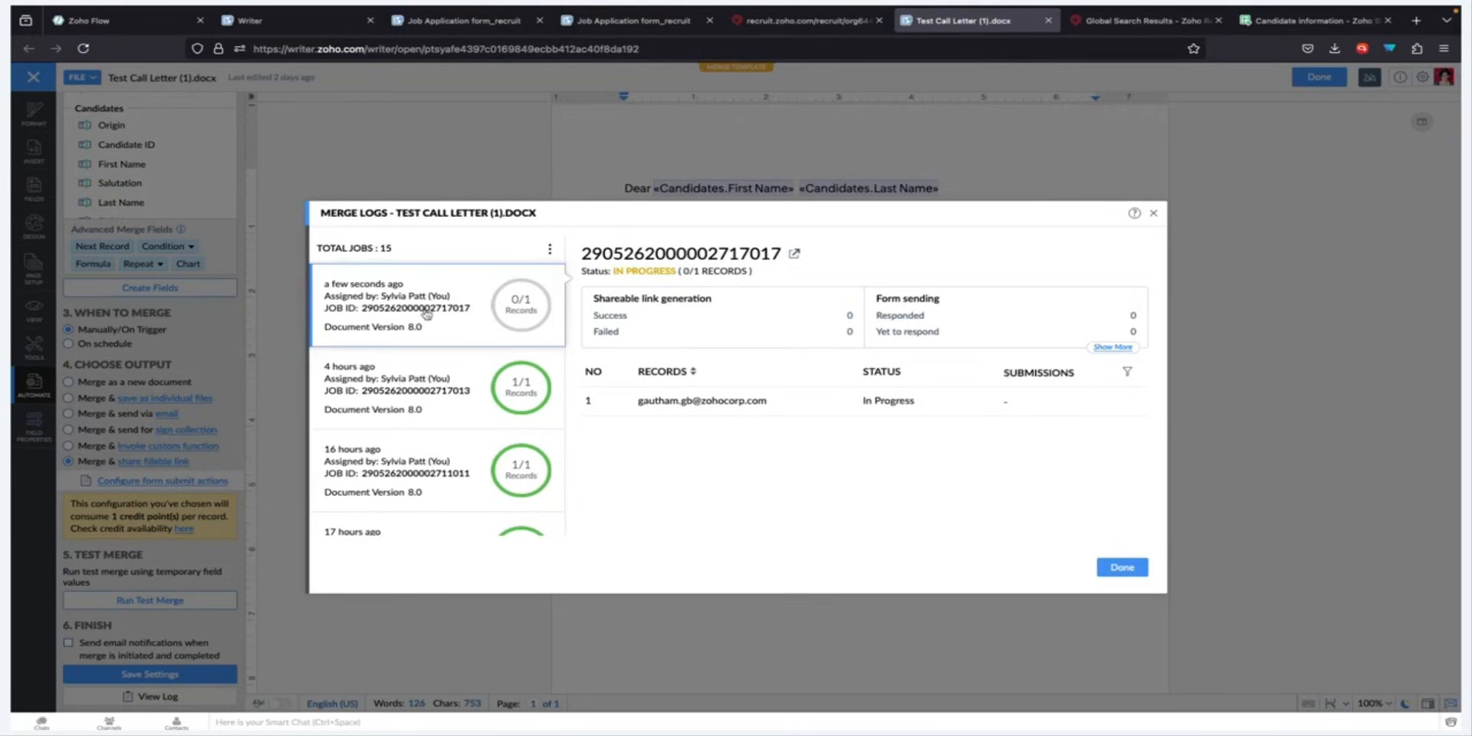
{"action": "left_click", "coordinate": [797, 256]}
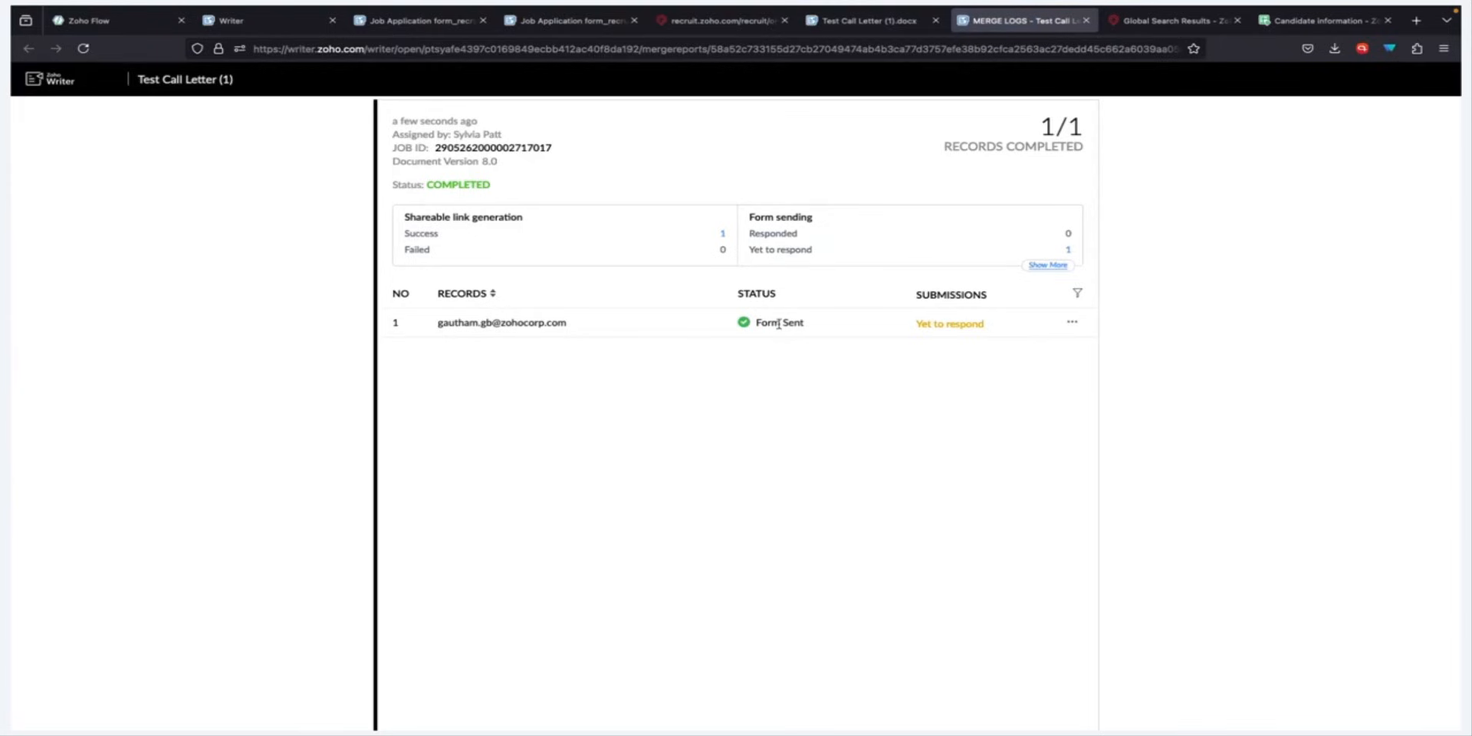
Switch to Zoho Mail, open the newest Call Letter email in the Writer Notifications folder, and open its fillable Call Letter link.
{"action": "key", "text": "ctrl+Left"}
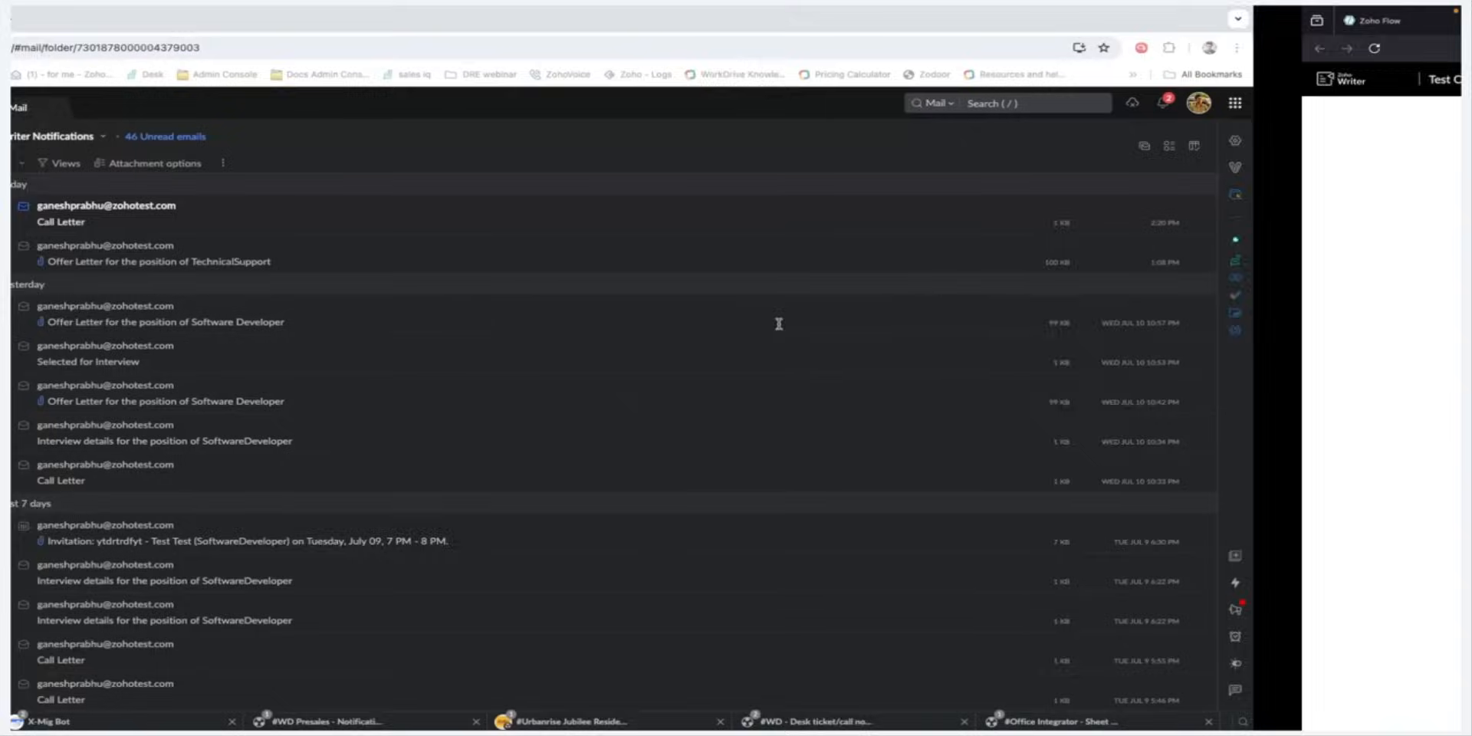
{"action": "left_click", "coordinate": [131, 316]}
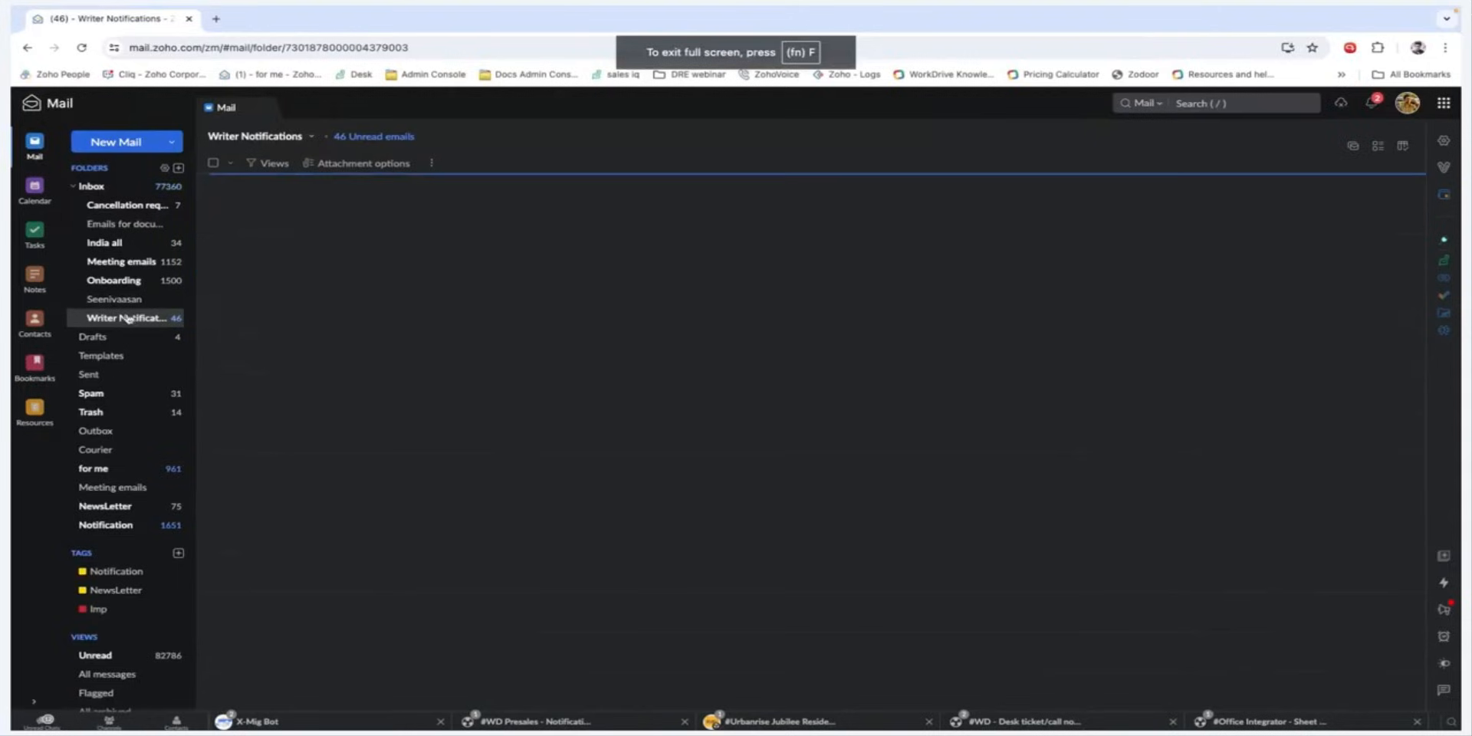
{"action": "left_click", "coordinate": [467, 215]}
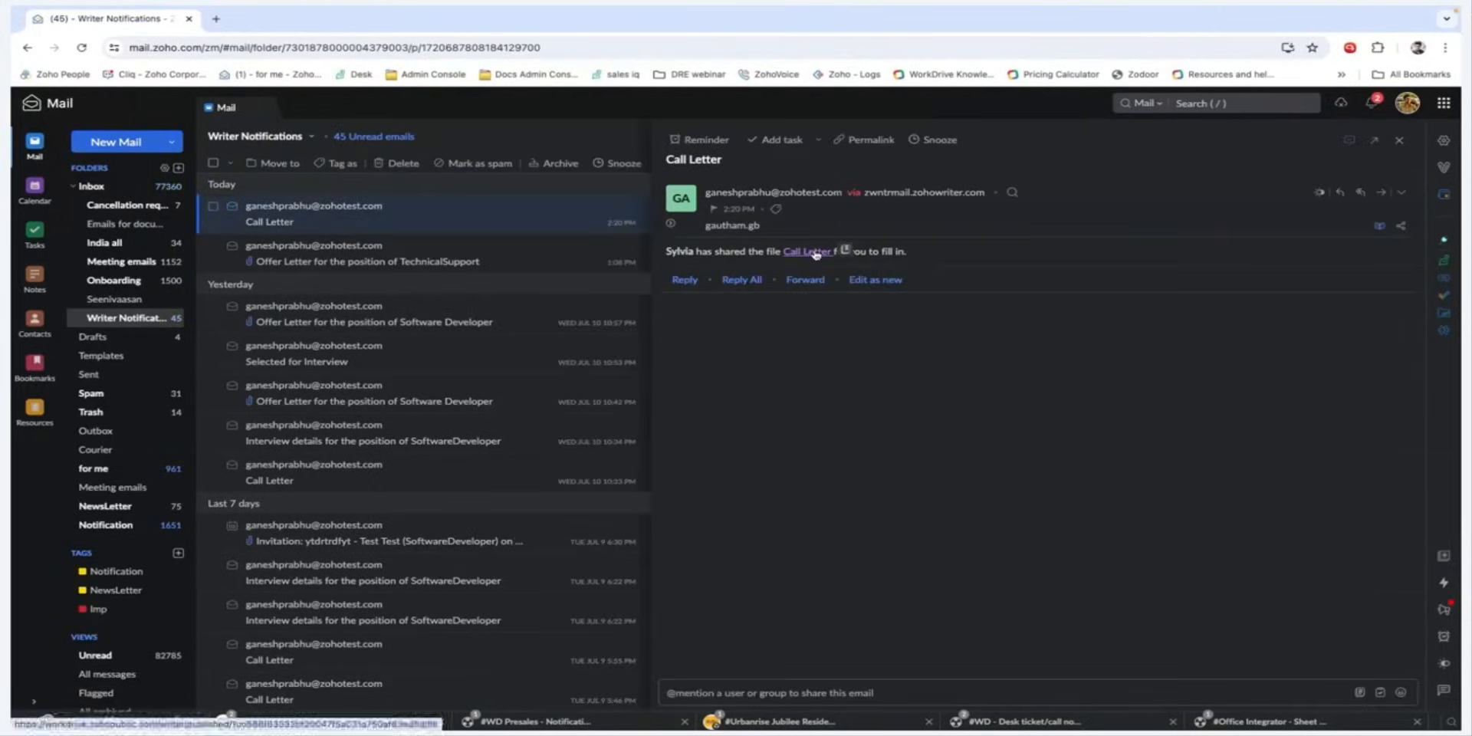
{"action": "left_click", "coordinate": [815, 253]}
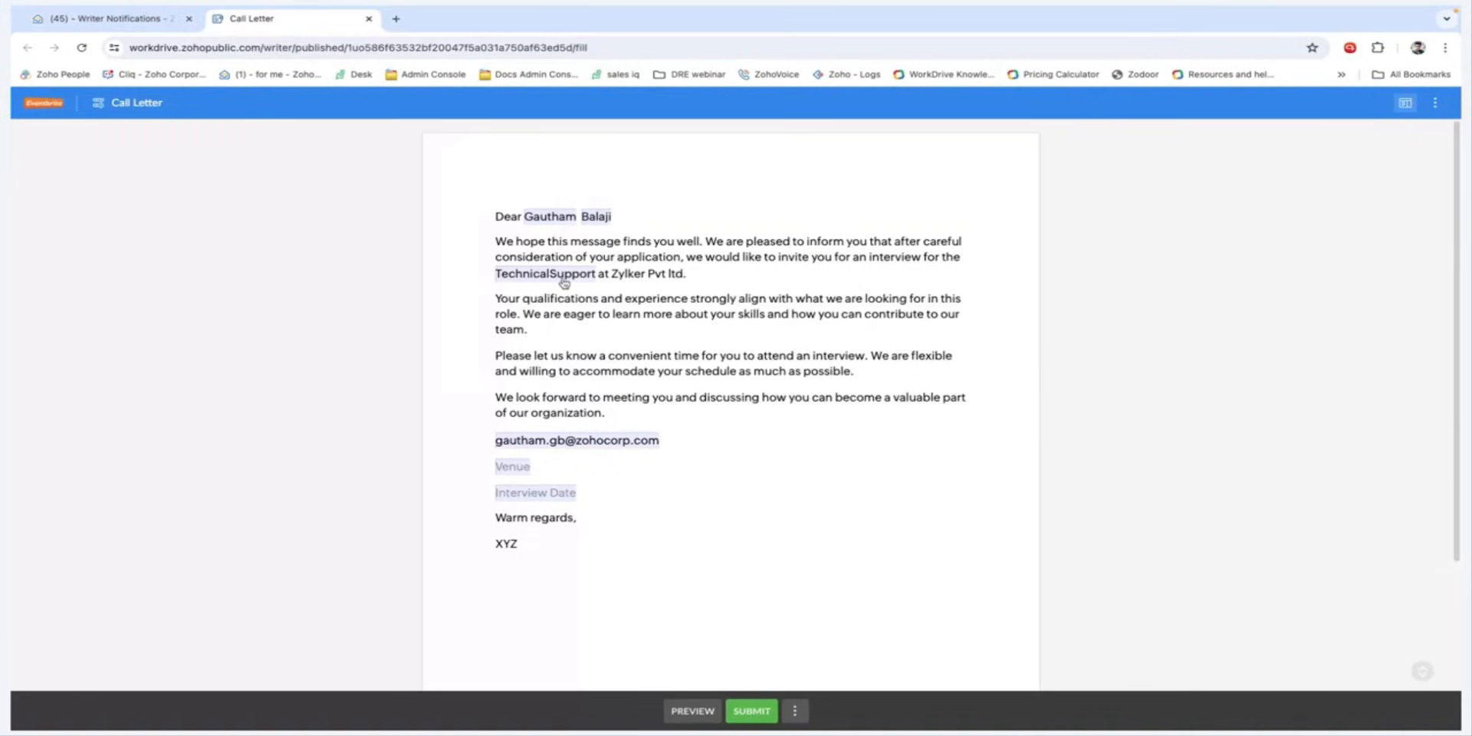
Fill in Chennai as the venue and 07/27/2024, 14:20 as the interview date, and submit the call letter.
{"action": "left_click", "coordinate": [512, 471]}
{"action": "type", "text": "C"}
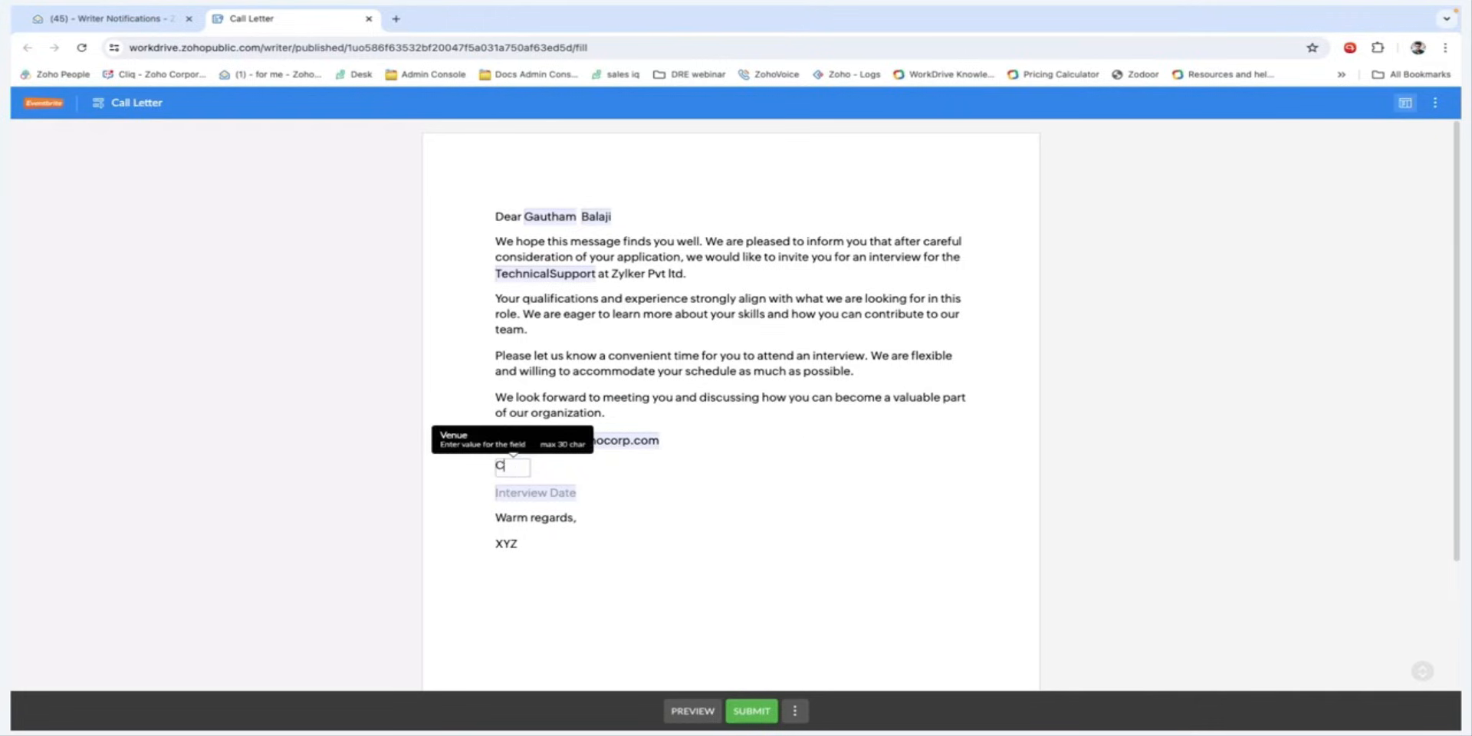
{"action": "type", "text": "hennai"}
{"action": "left_click", "coordinate": [682, 497]}
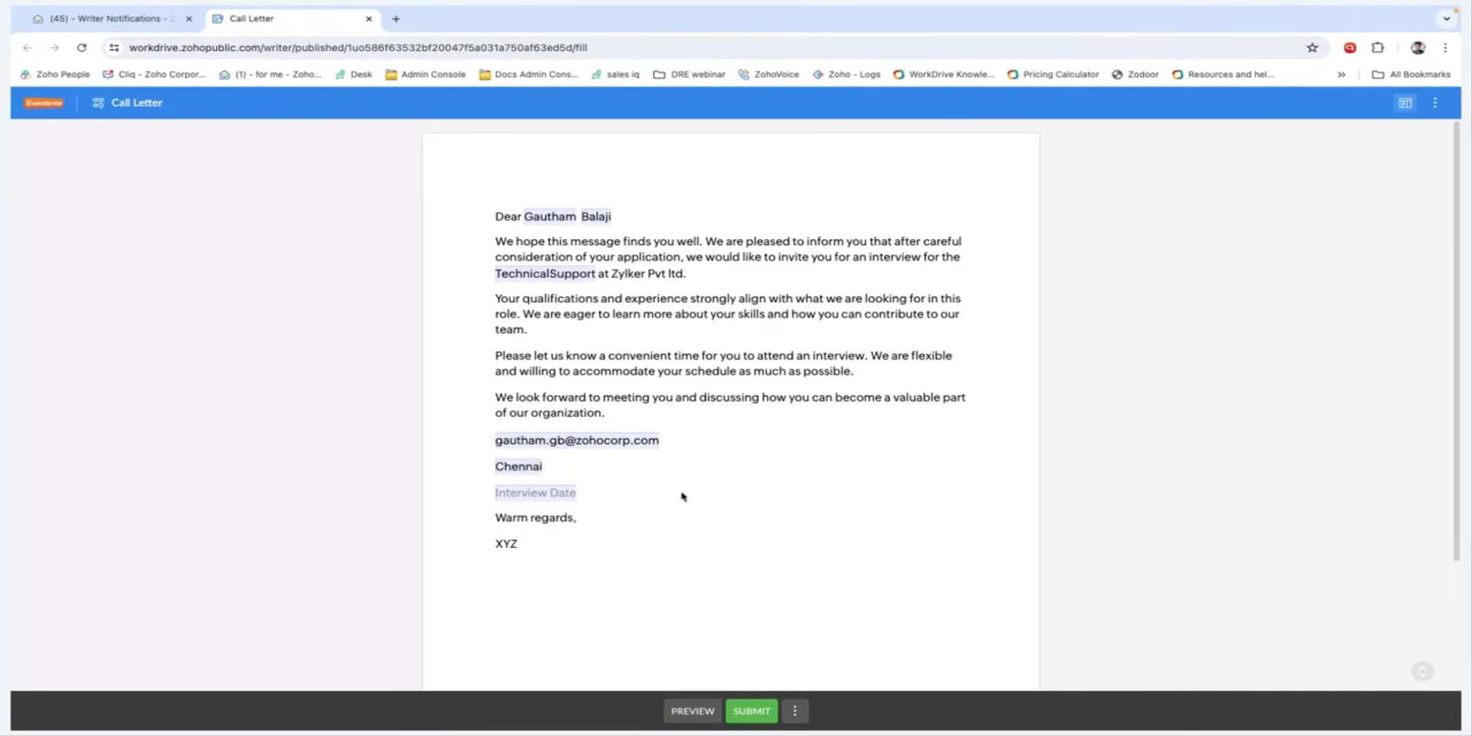
{"action": "left_click", "coordinate": [541, 492]}
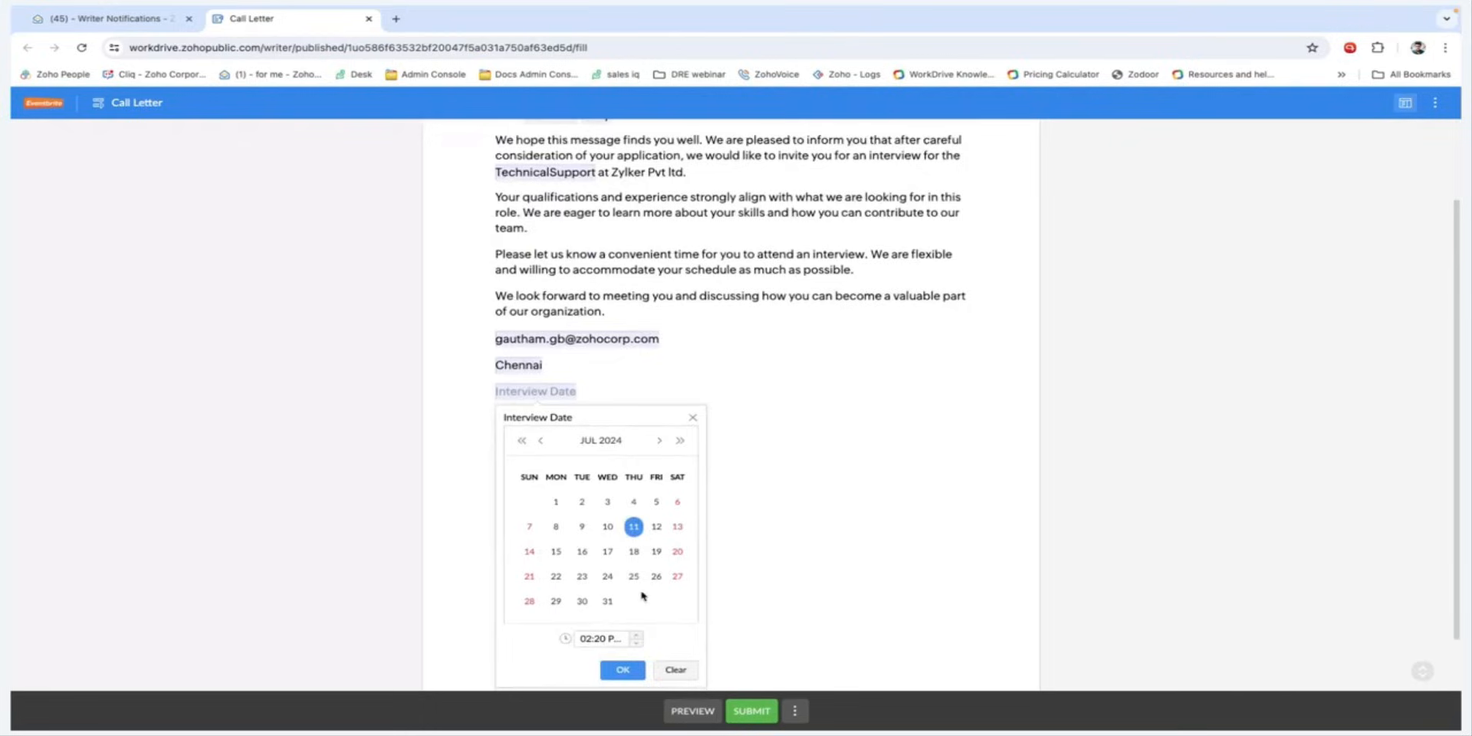
{"action": "left_click", "coordinate": [675, 579]}
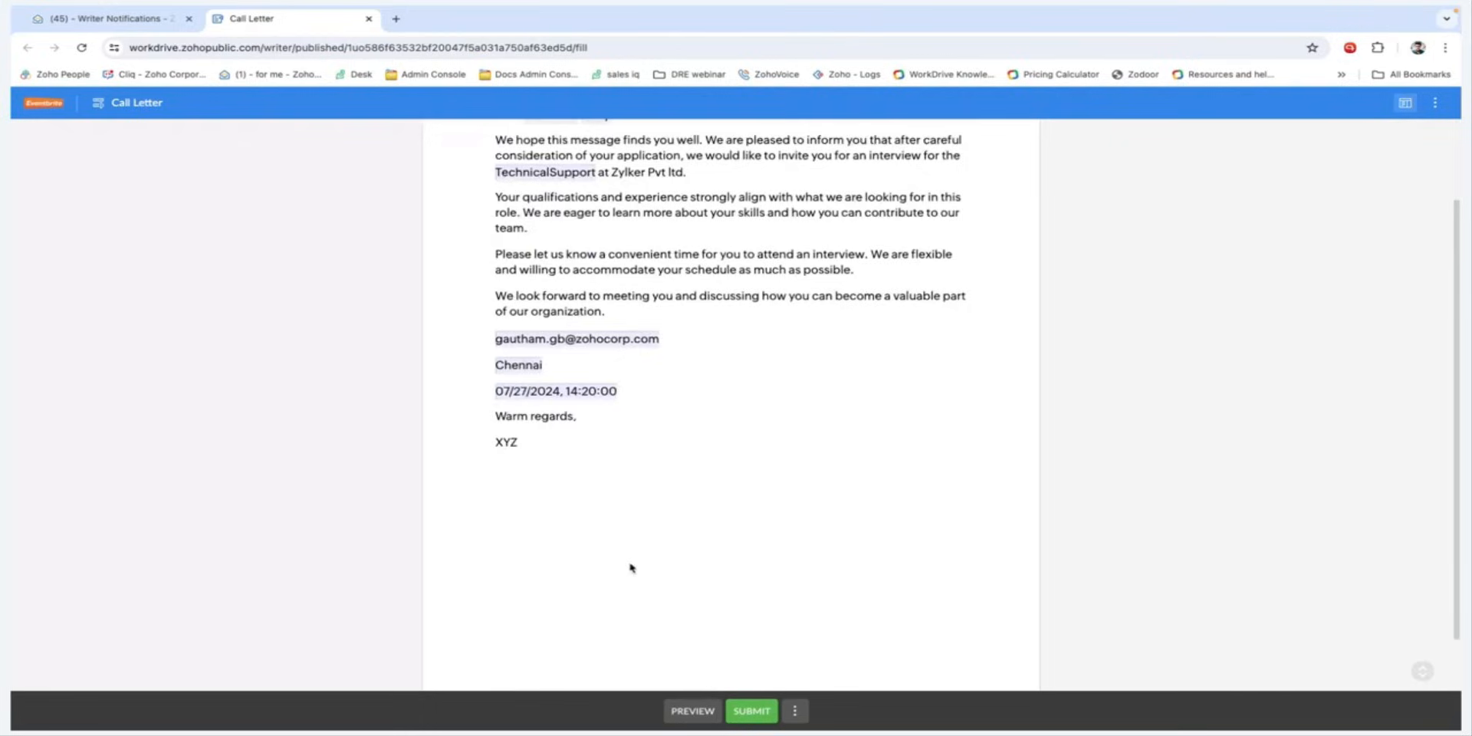
{"action": "left_click", "coordinate": [764, 711]}
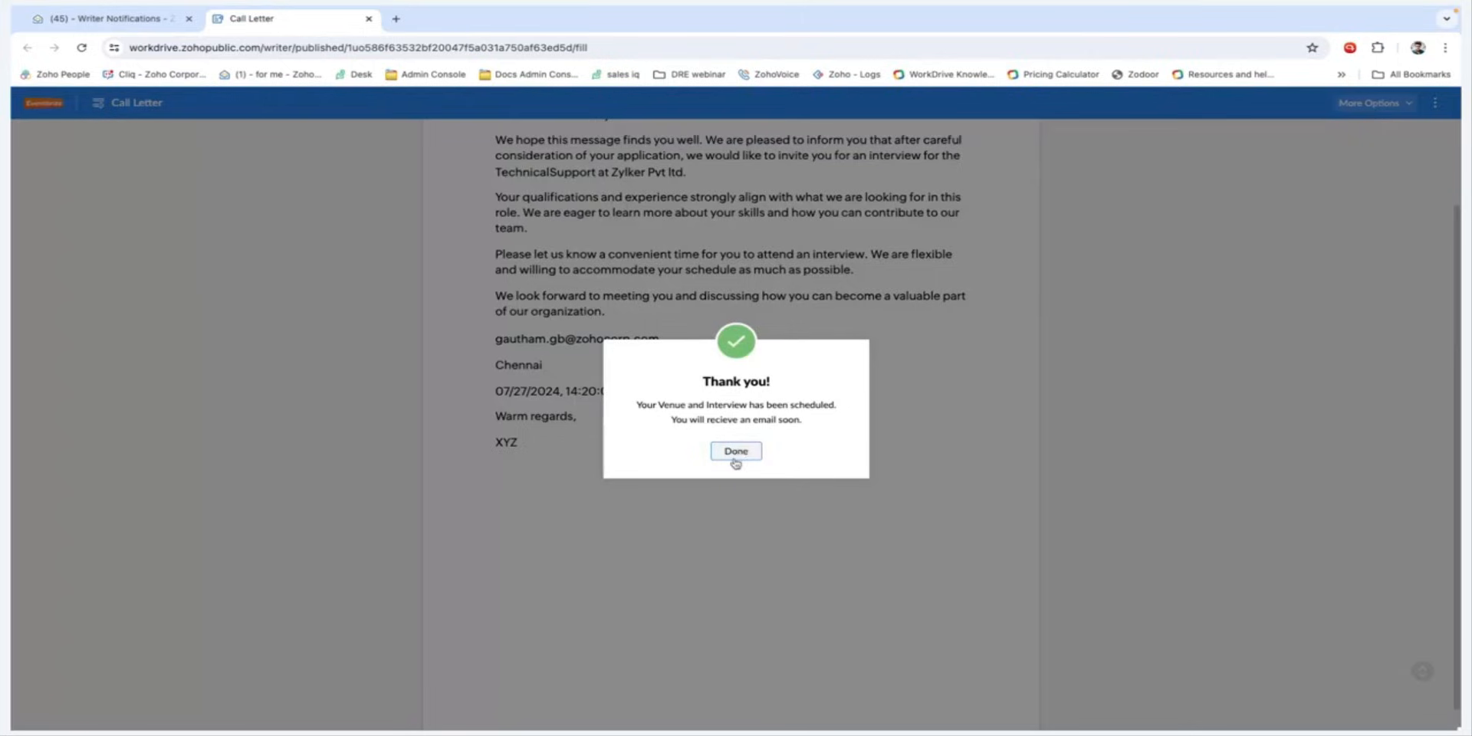
{"action": "left_click", "coordinate": [733, 458]}
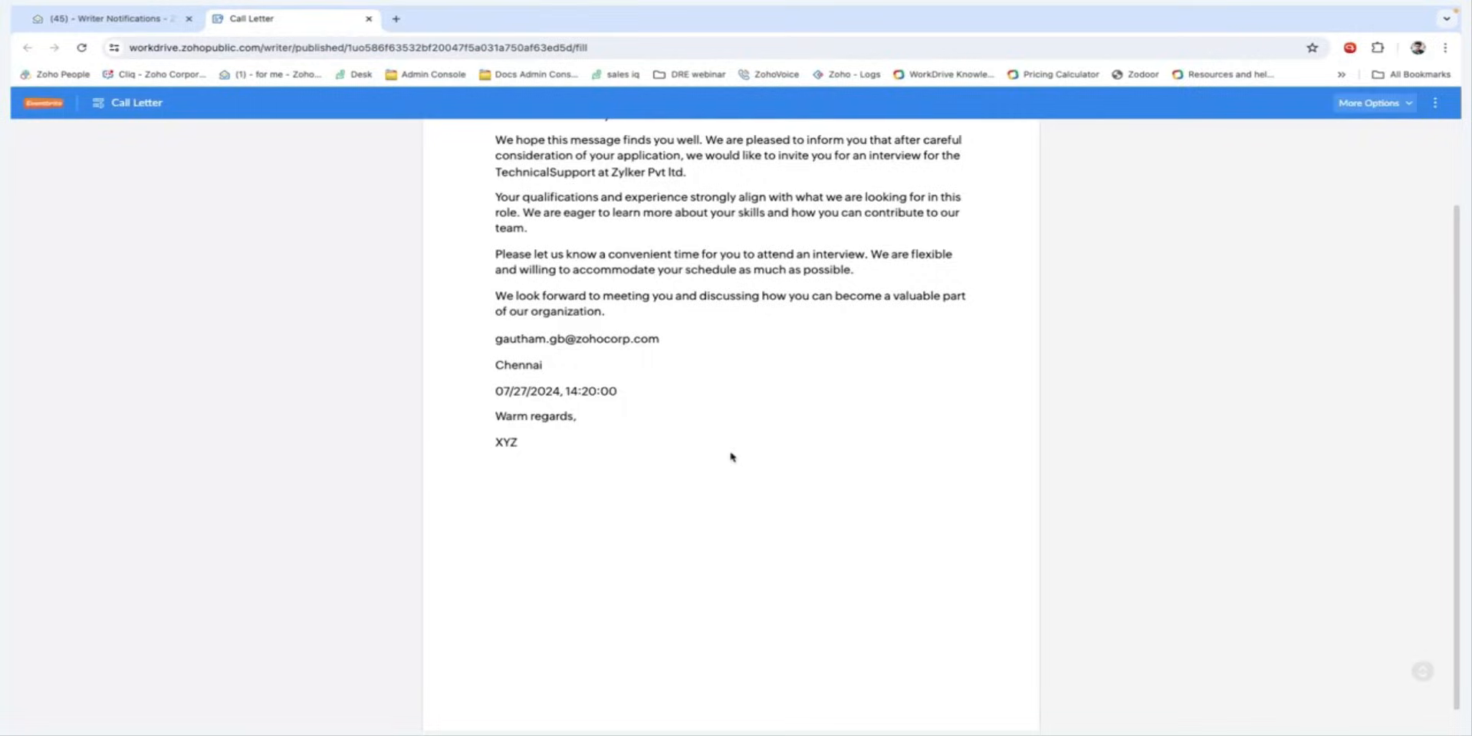
Switch to the Test Call Letter (1).docx template in Zoho Writer and review the webhook and custom function settings under its form submit actions.
{"action": "key", "text": "ctrl+Right"}
{"action": "key", "text": "ctrl+Left"}
{"action": "key", "text": "ctrl+Right"}
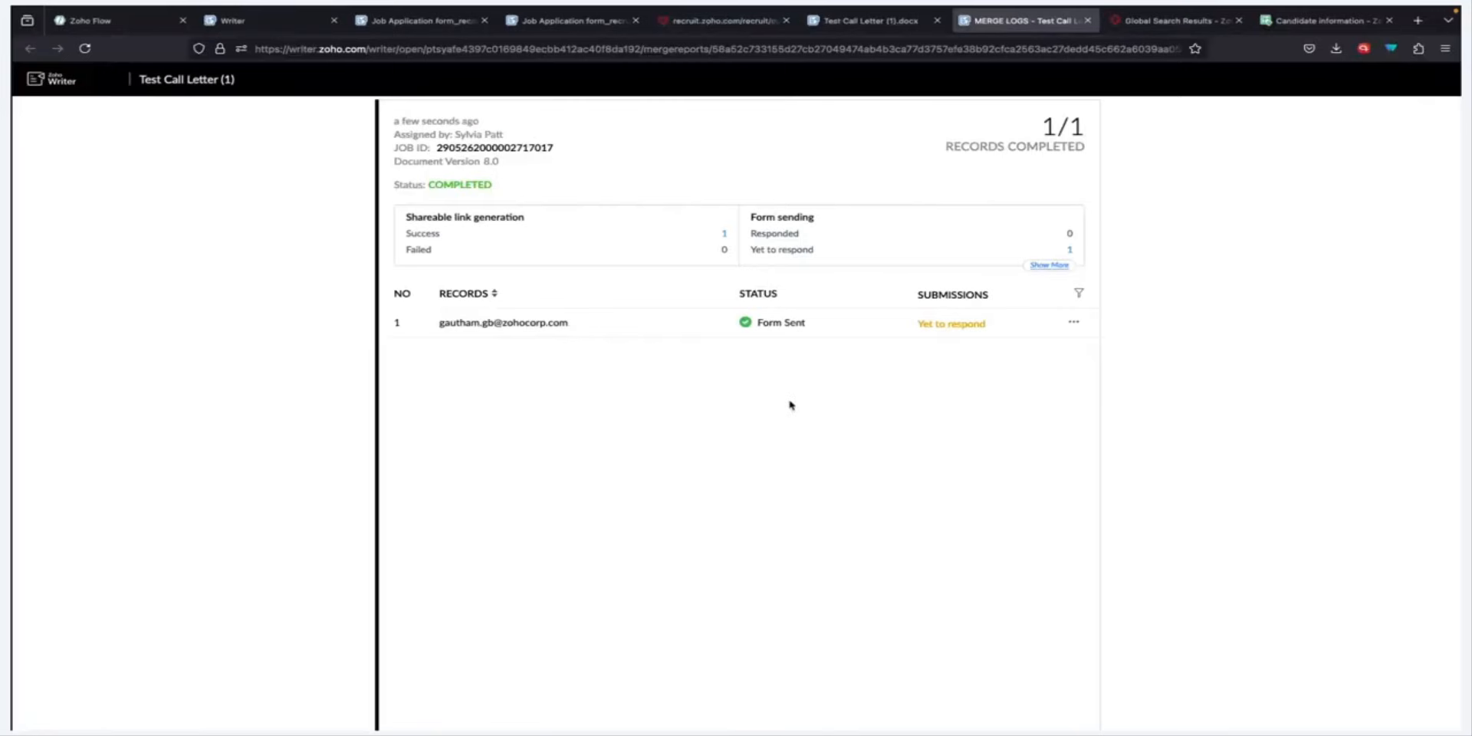
{"action": "left_click", "coordinate": [904, 22]}
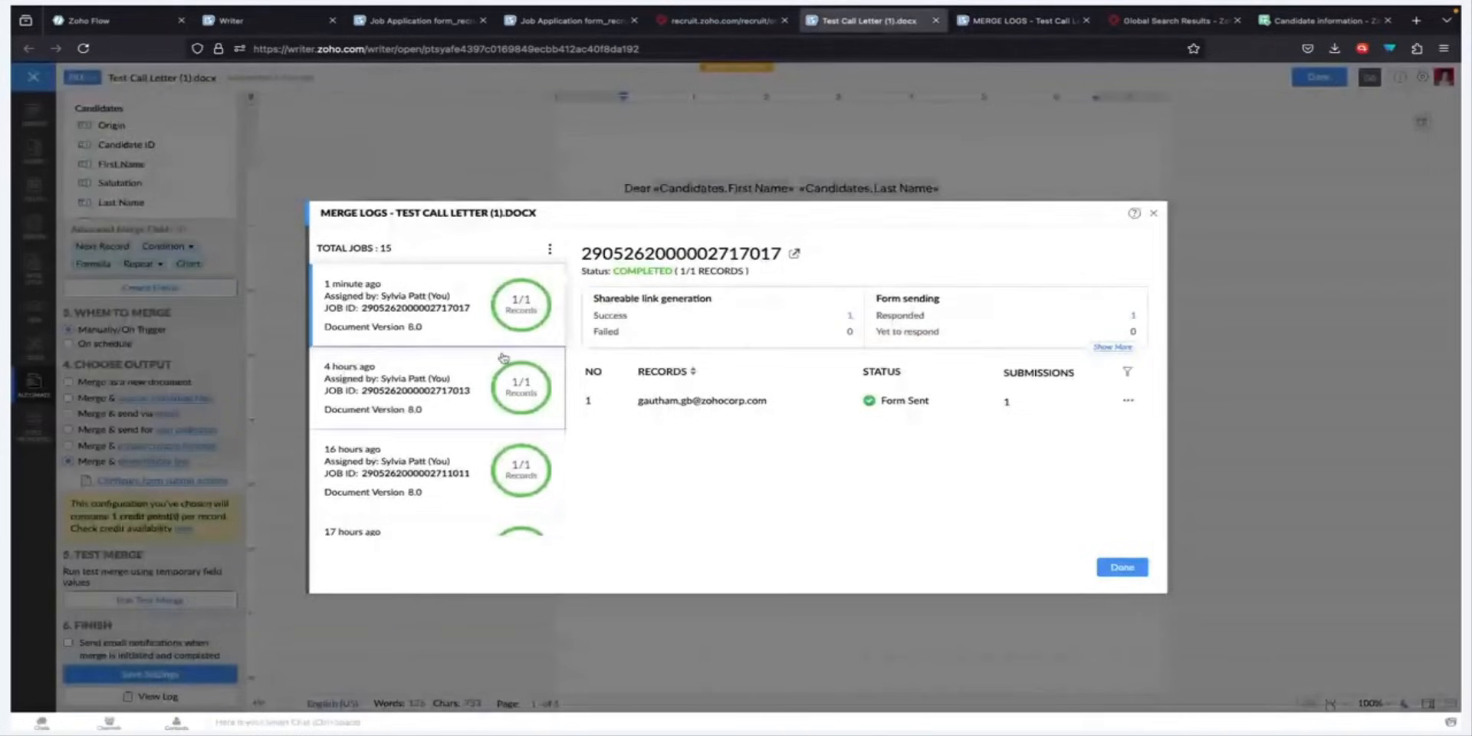
{"action": "left_click", "coordinate": [1153, 212]}
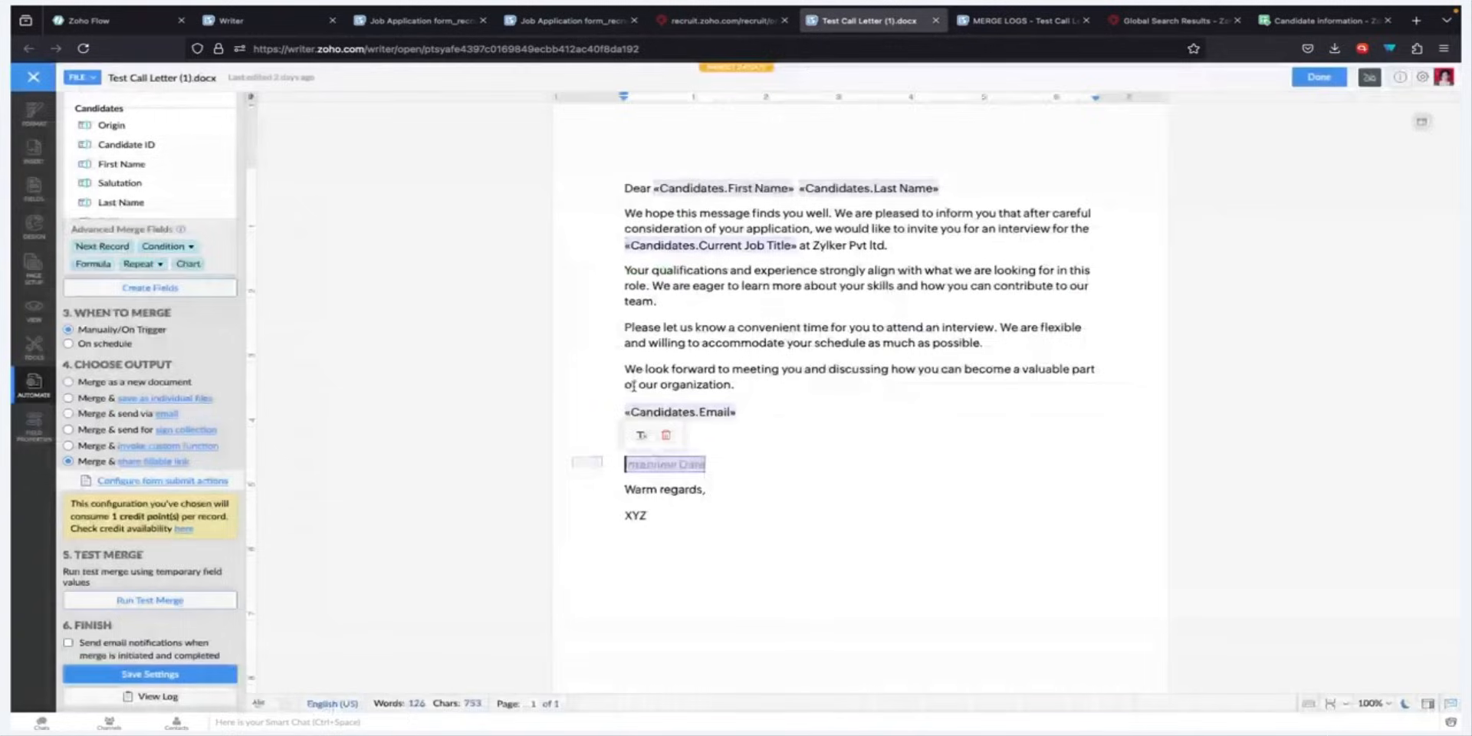
{"action": "left_click", "coordinate": [188, 483]}
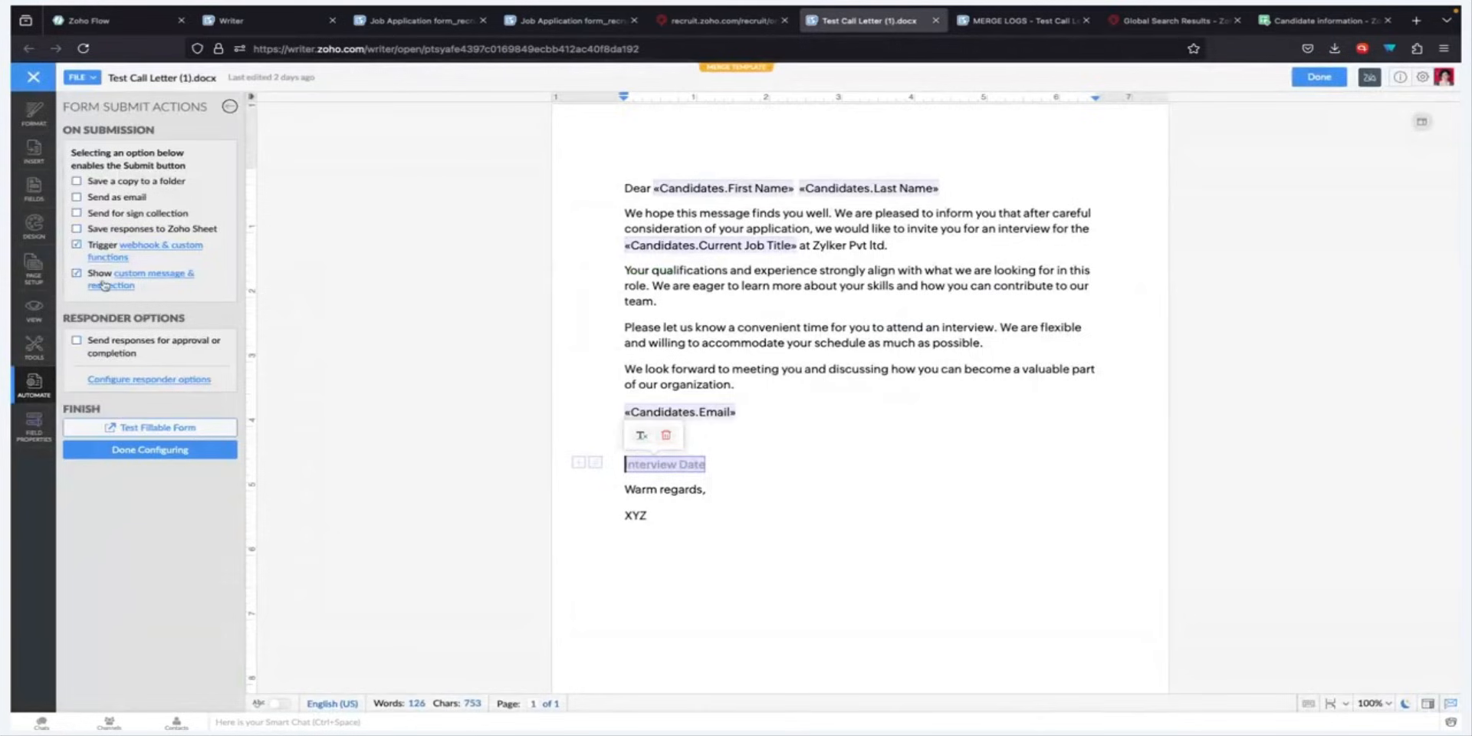
{"action": "left_click", "coordinate": [153, 246]}
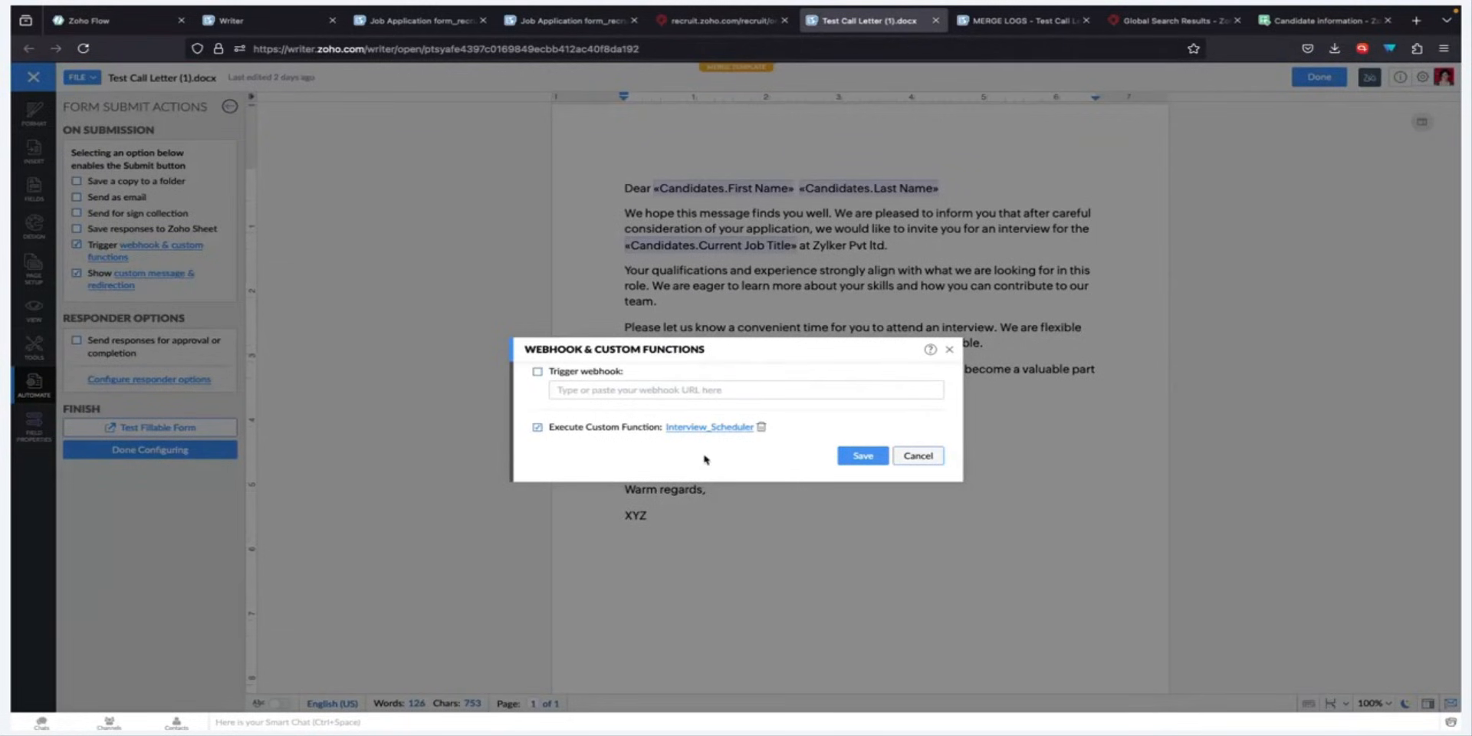
{"action": "left_click", "coordinate": [919, 455]}
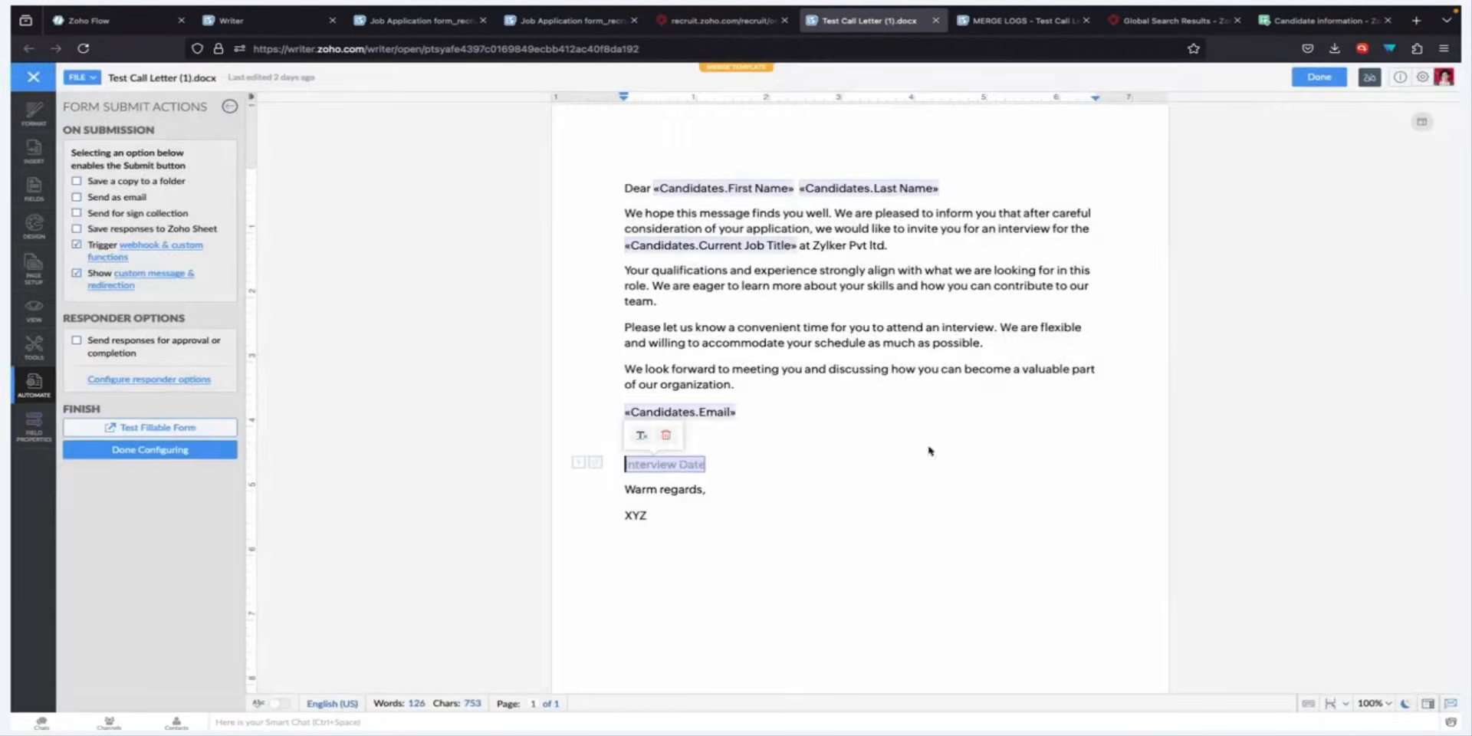
Switch to Zoho Recruit, open the Interviews list and reload it.
{"action": "left_click", "coordinate": [706, 23]}
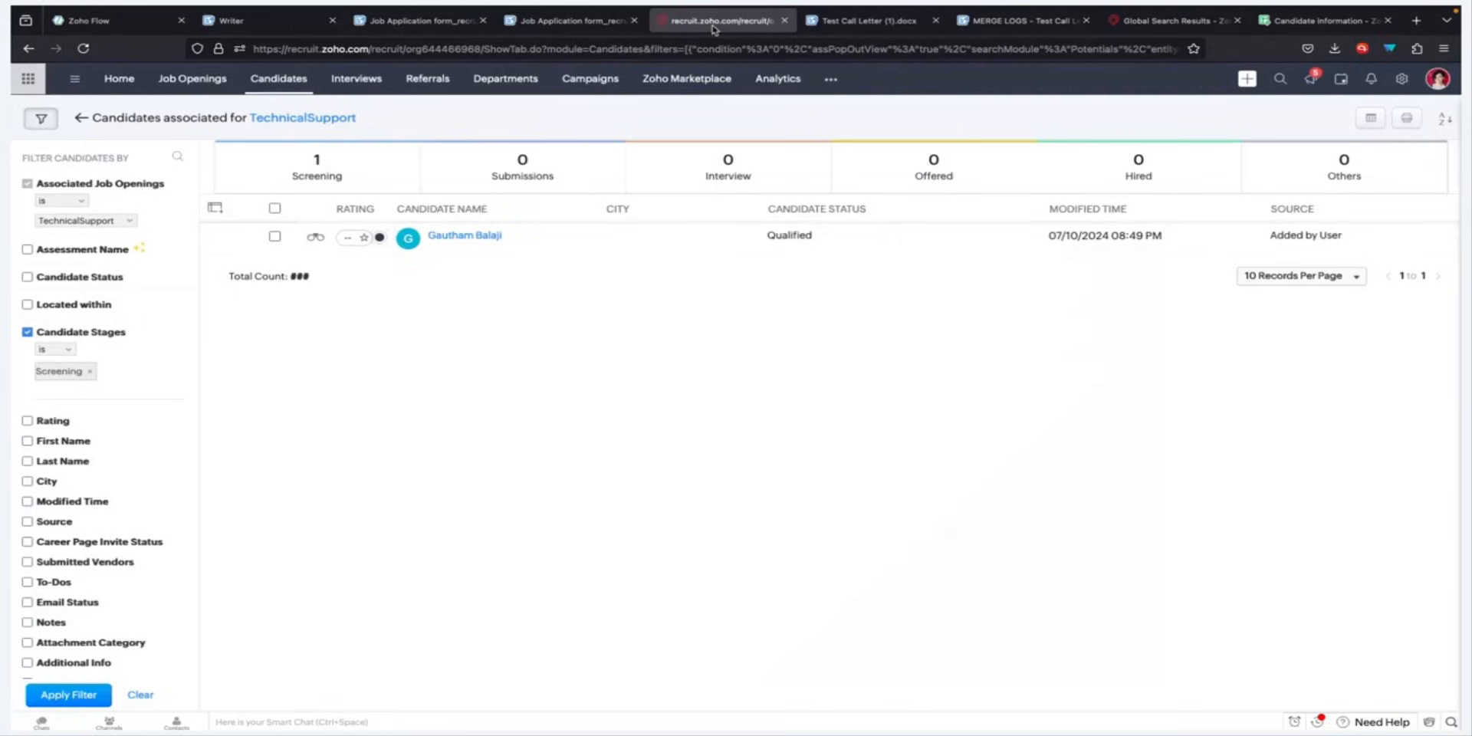
{"action": "left_click", "coordinate": [342, 86]}
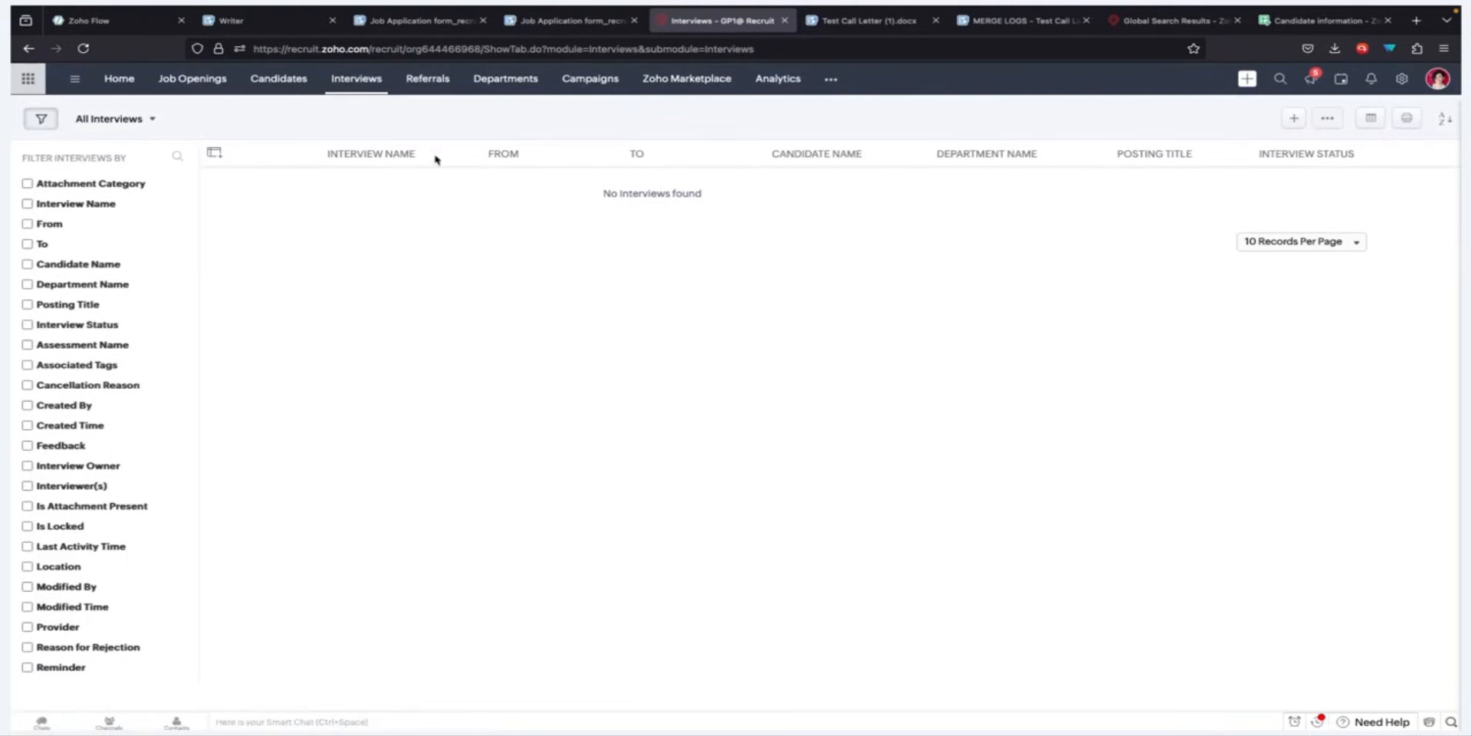
{"action": "key", "text": "F5"}
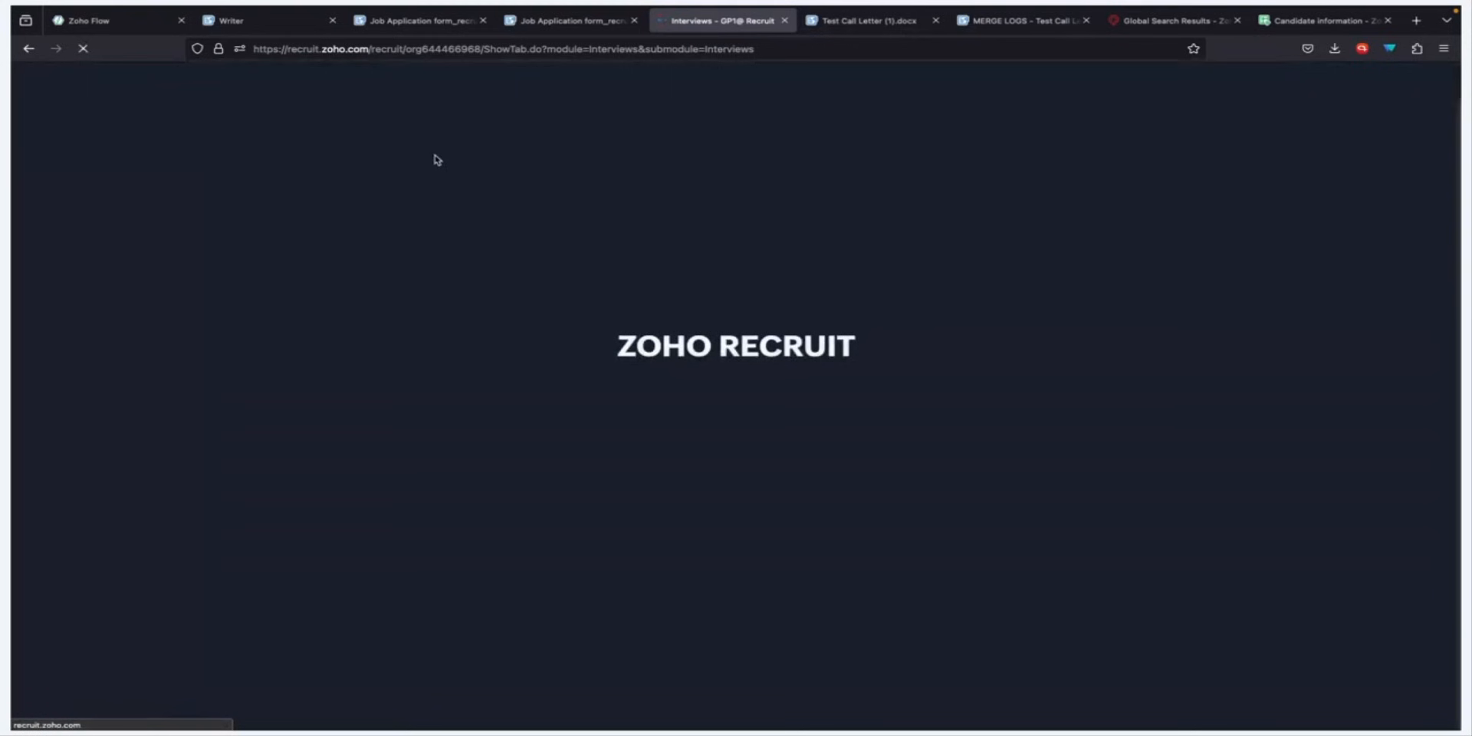
Return to the Test Call Letter (1).docx template, reopen its merge logs and open the submission log of the latest job.
{"action": "key", "text": "ctrl+Tab"}
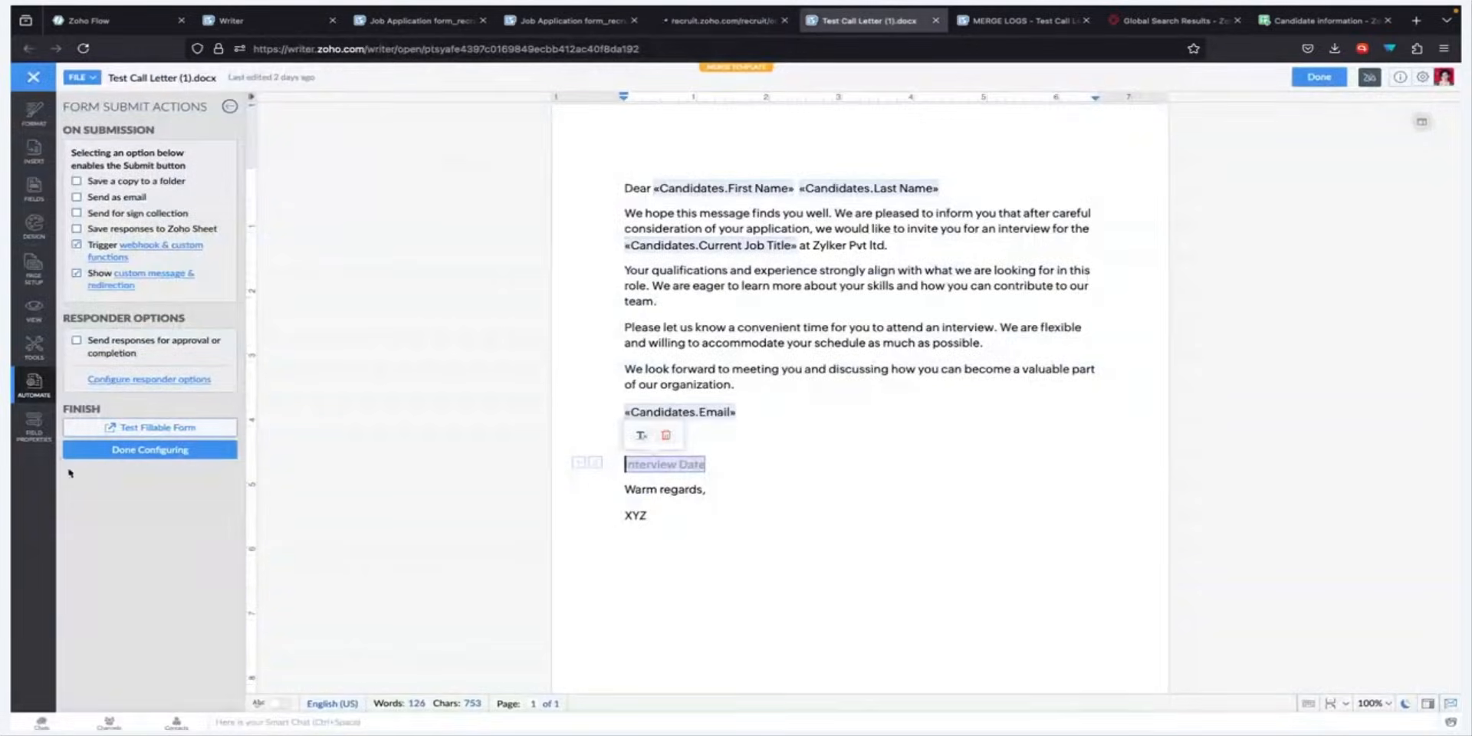
{"action": "left_click", "coordinate": [25, 399]}
{"action": "scroll", "coordinate": [149, 460], "scroll_direction": "down", "scroll_amount": 4}
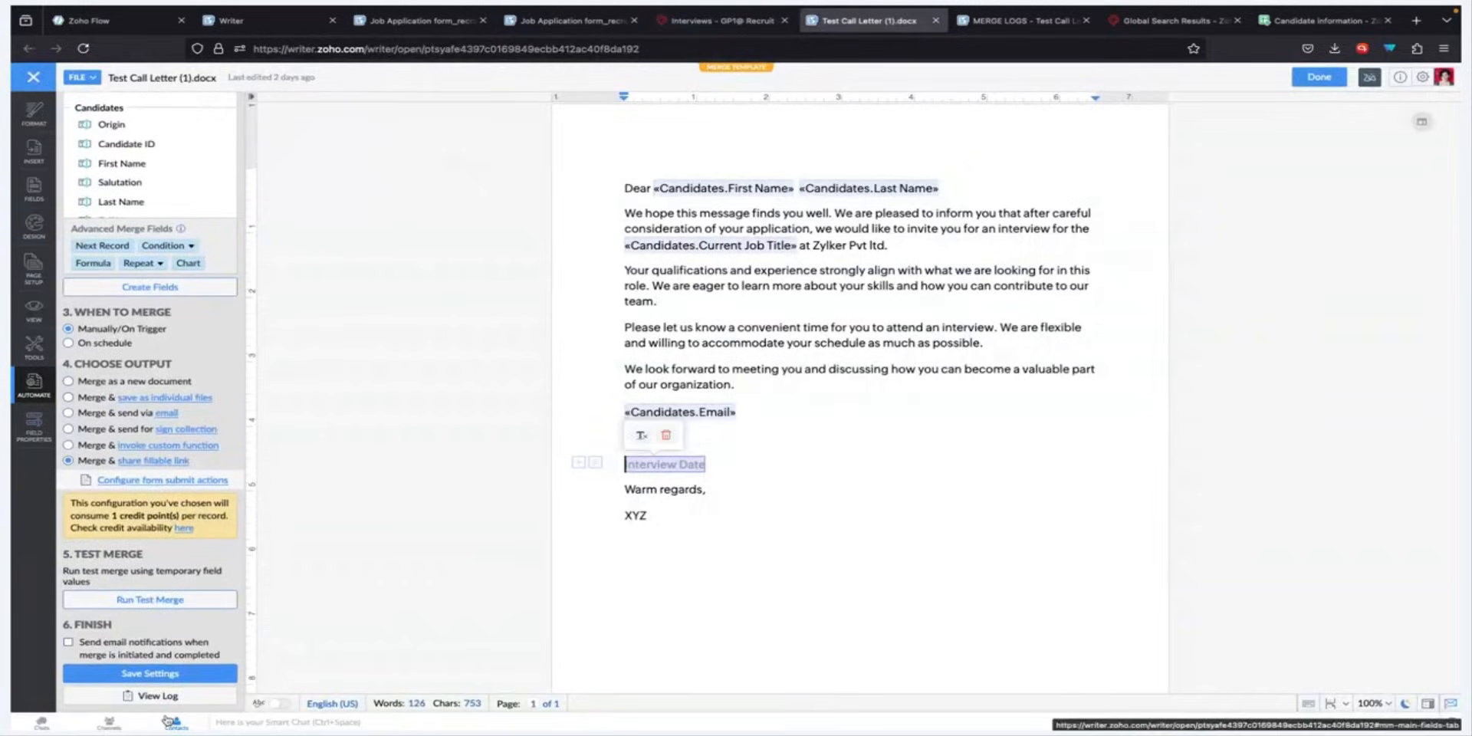
{"action": "left_click", "coordinate": [149, 699]}
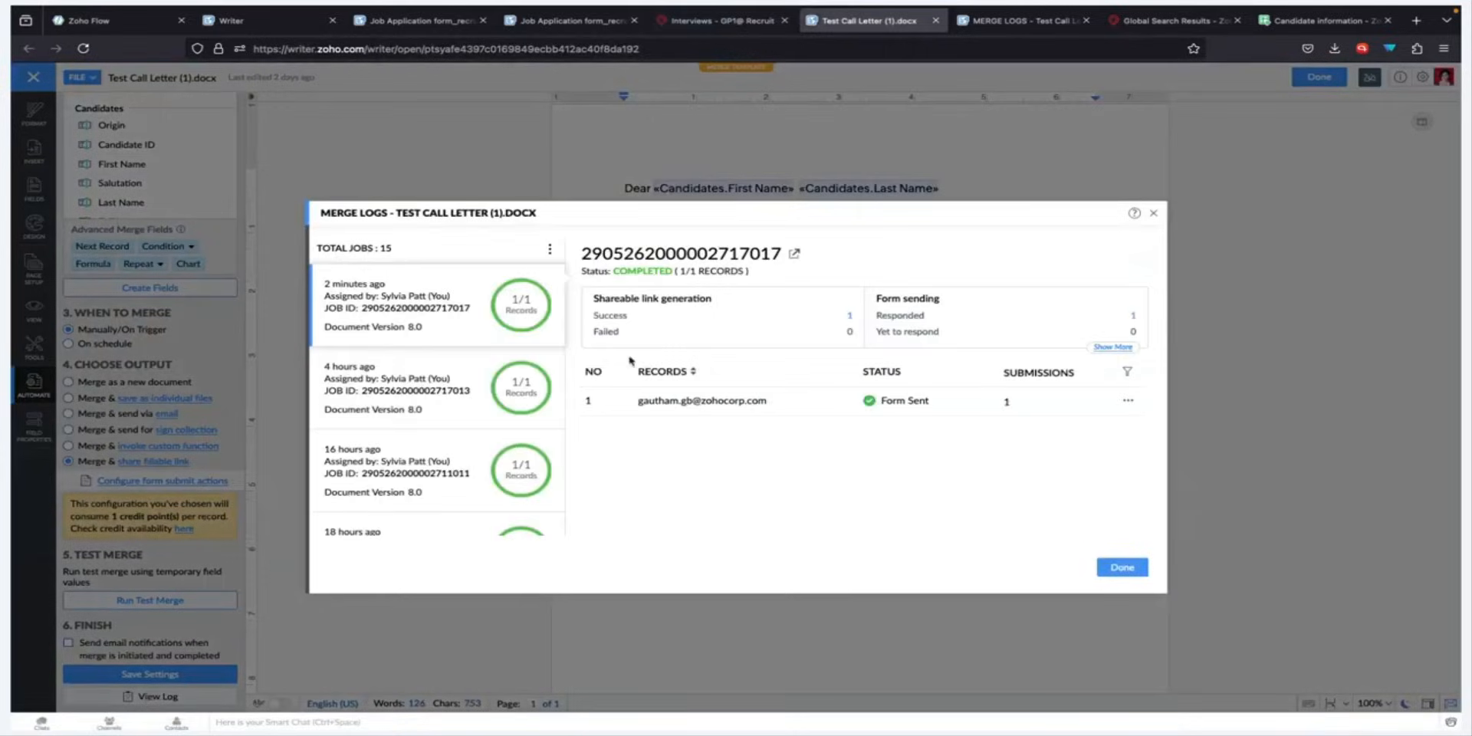
{"action": "left_click", "coordinate": [1026, 402]}
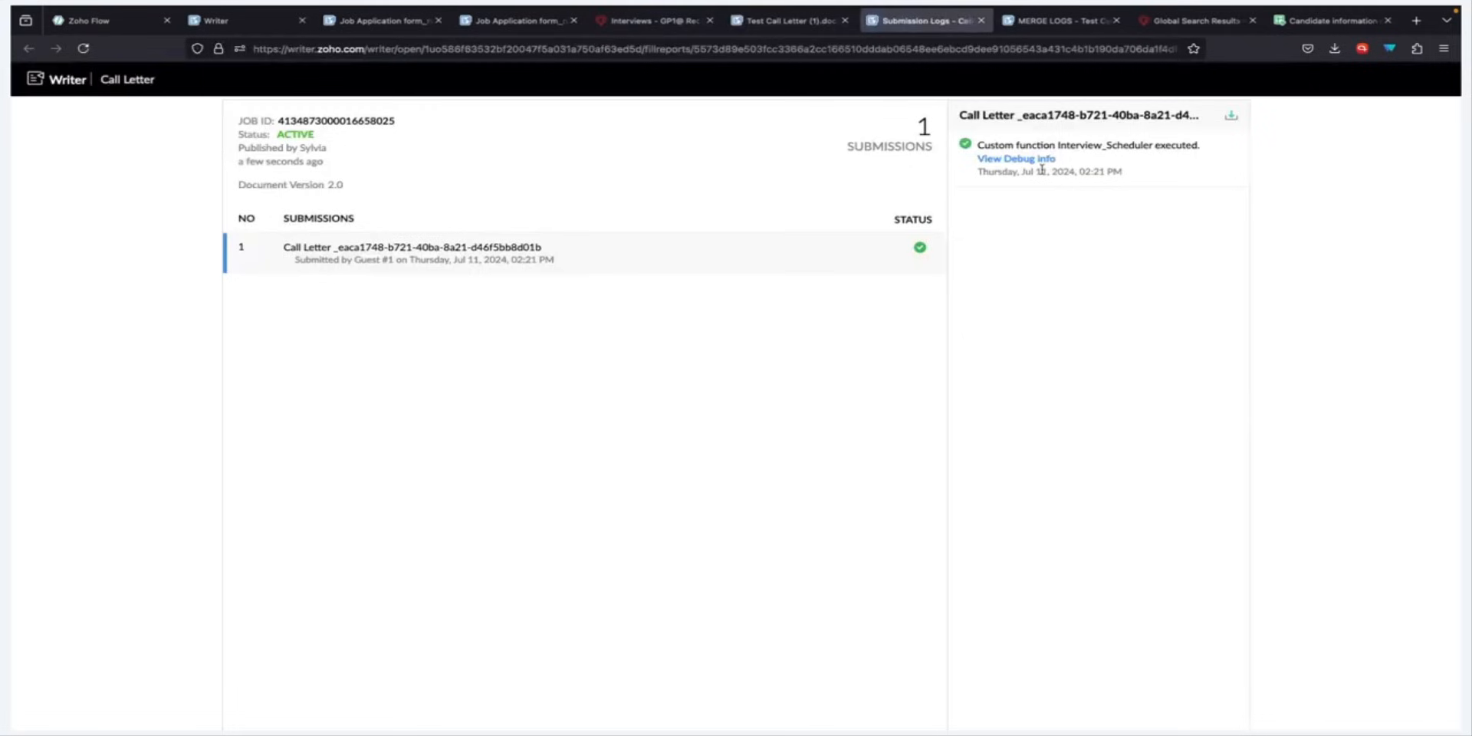
Read through the debug info of the Interview_Scheduler custom function run and close it.
{"action": "left_click", "coordinate": [1033, 159]}
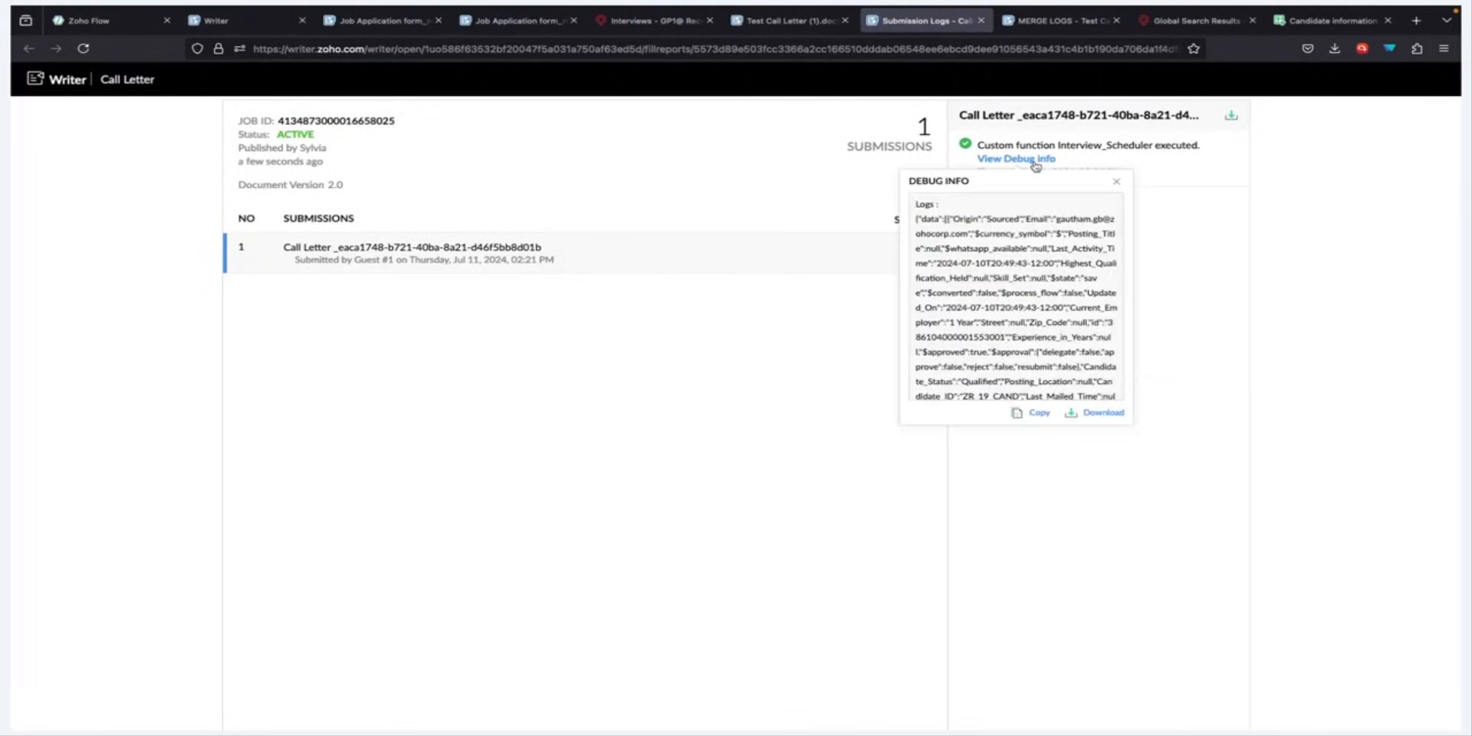
{"action": "scroll", "coordinate": [1031, 305], "scroll_direction": "down", "scroll_amount": 10}
{"action": "scroll", "coordinate": [1032, 305], "scroll_direction": "up", "scroll_amount": 10}
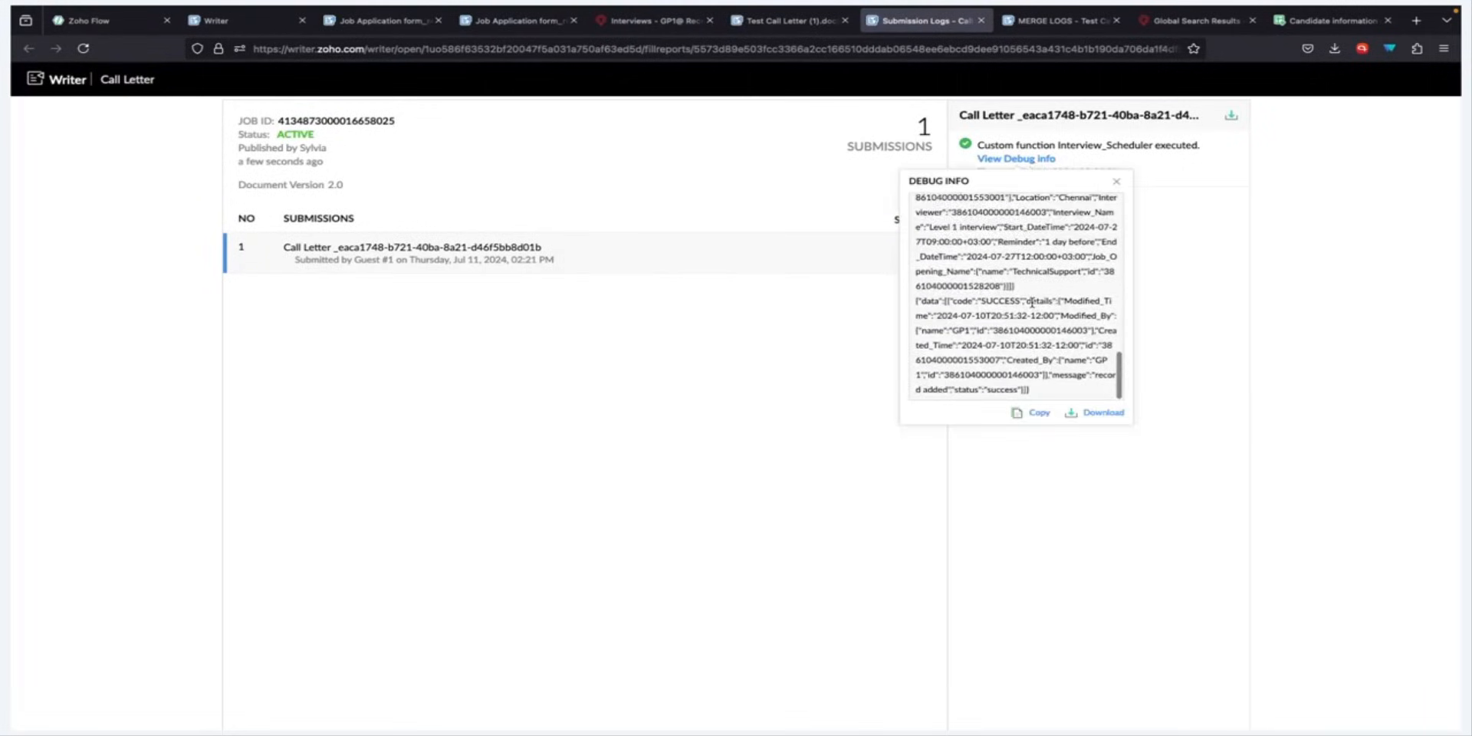
{"action": "left_click", "coordinate": [1239, 176]}
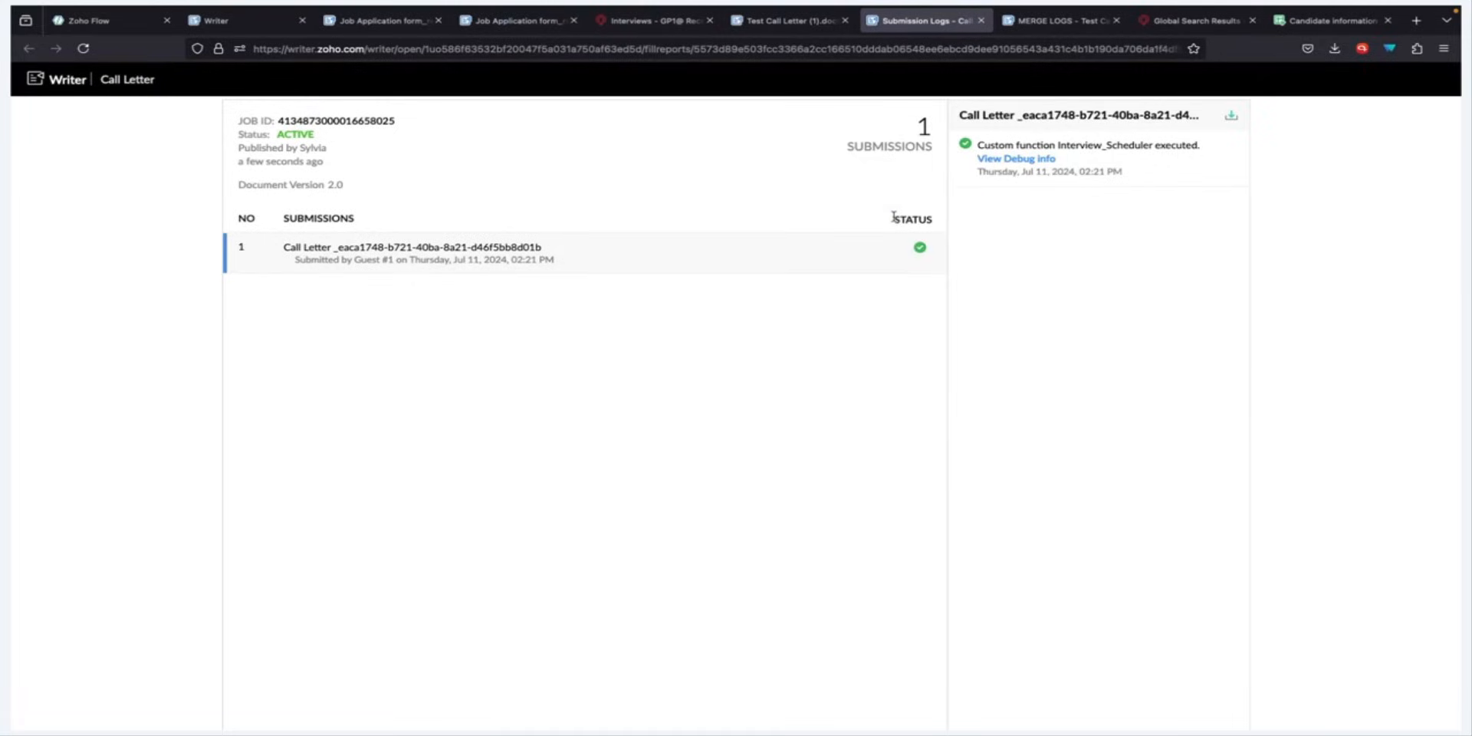
Switch back to Zoho Recruit and check the reloaded Interviews list for the TechnicalSupport interview.
{"action": "left_click", "coordinate": [686, 21]}
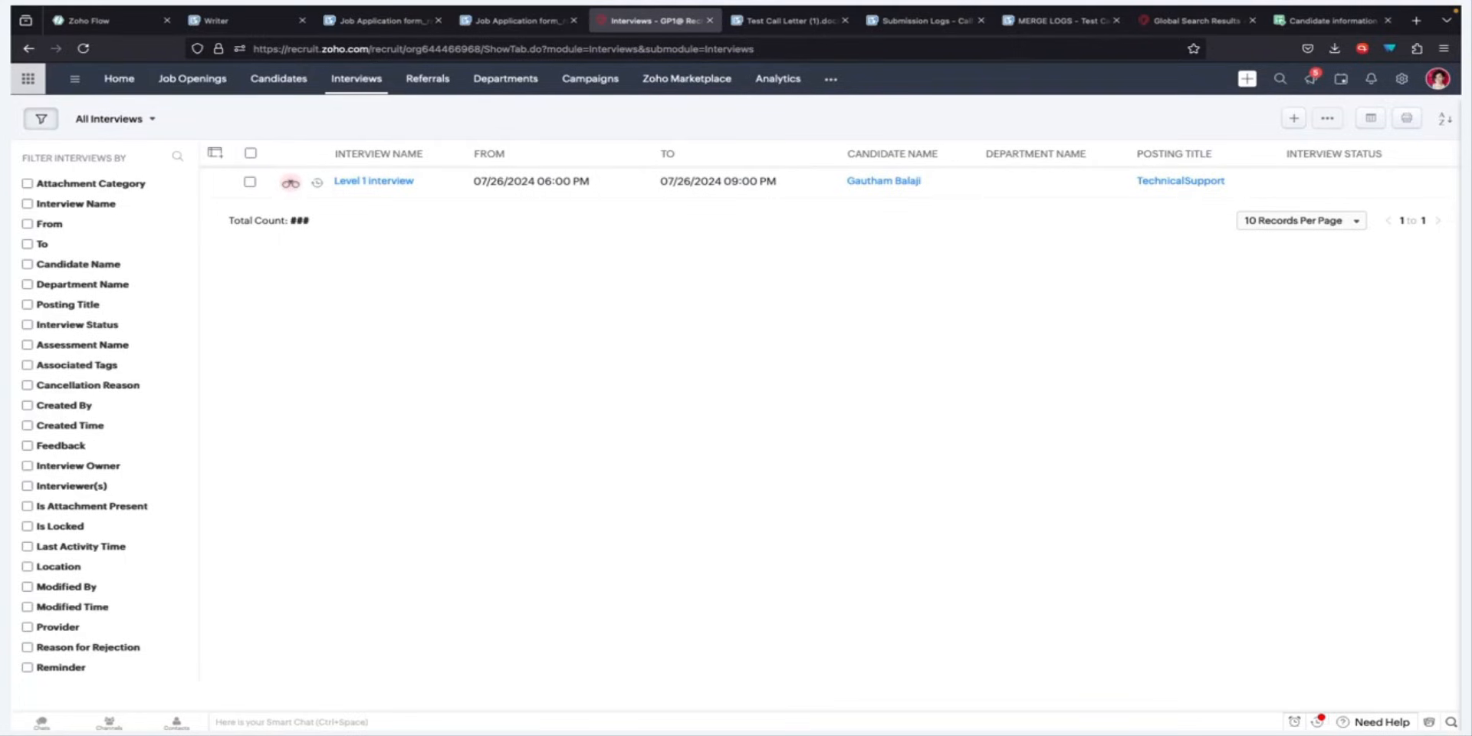
{"action": "key", "text": "ctrl+Right"}
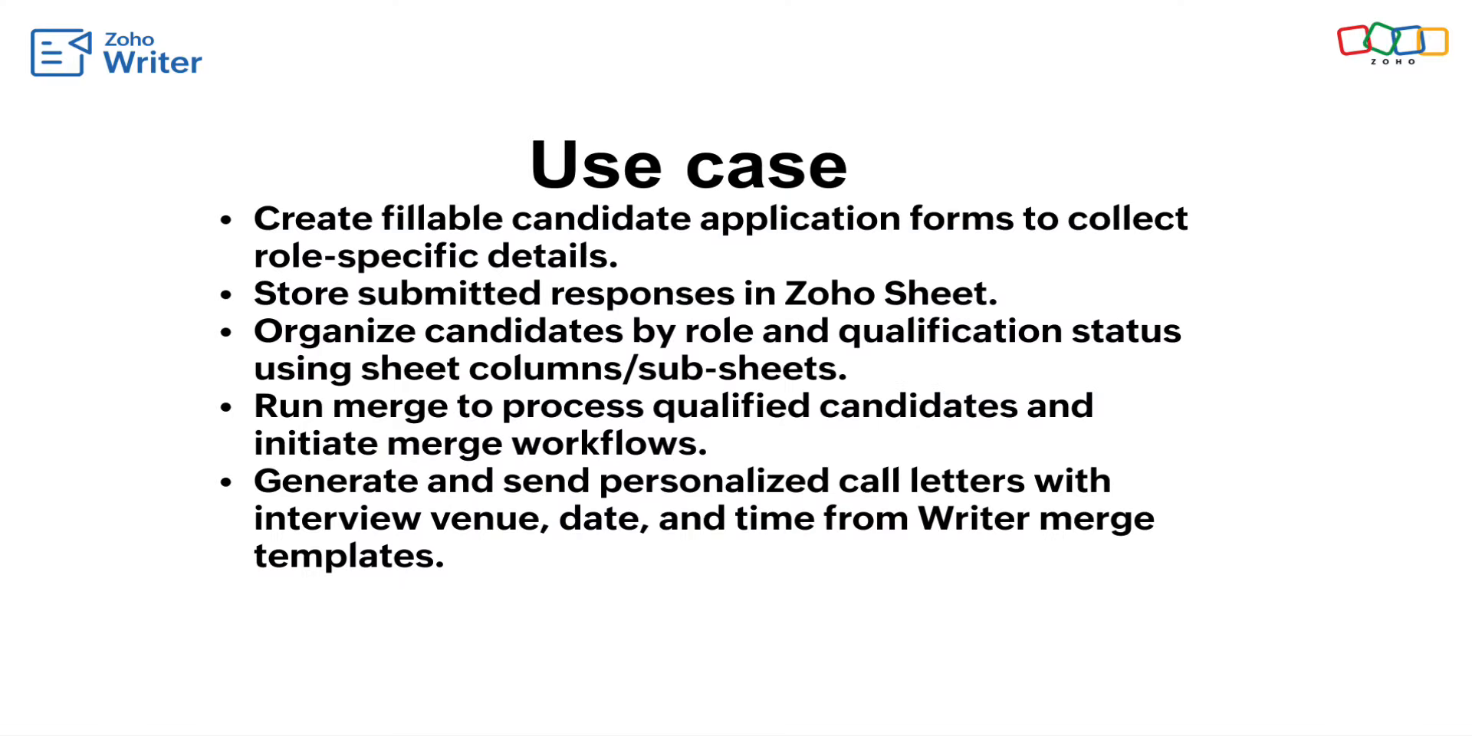